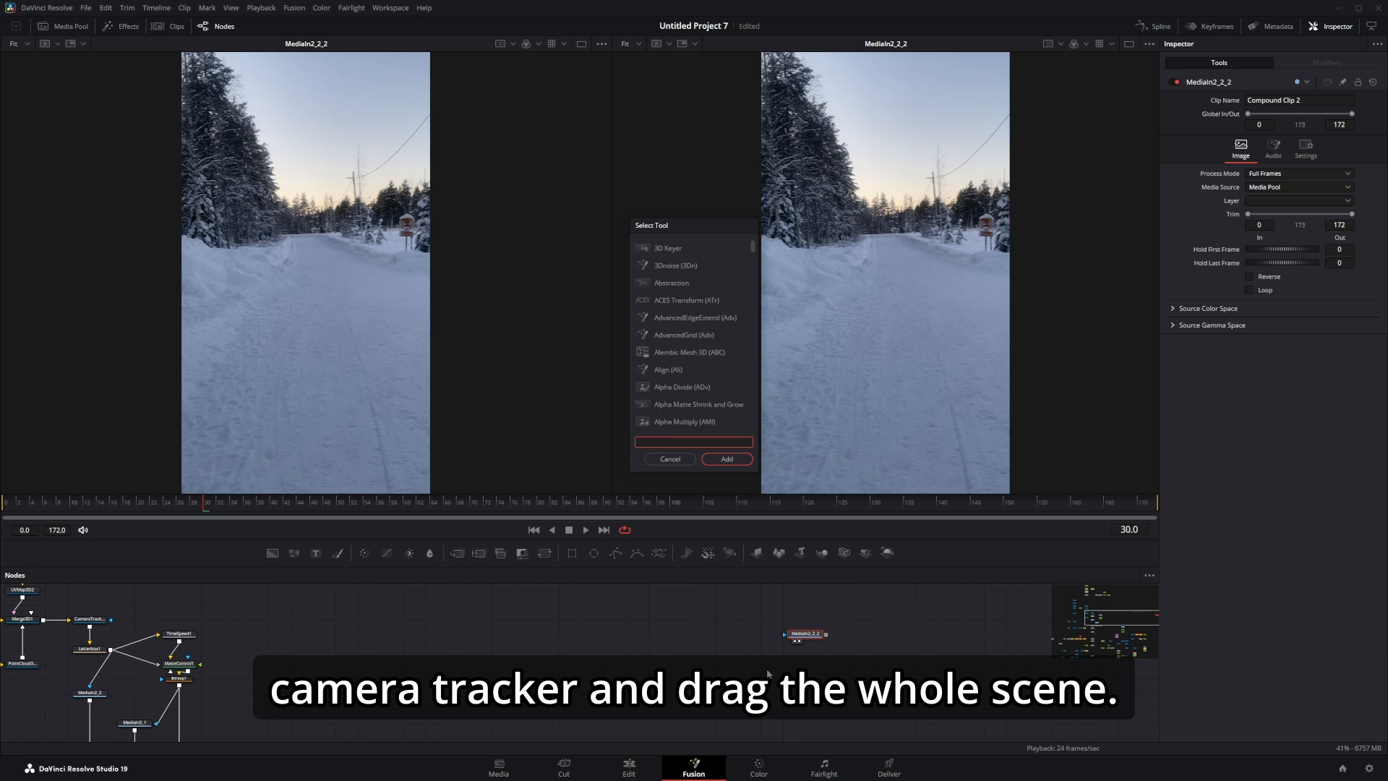
# Step: Add a Camera Tracker node after the selected media input
pyautogui.write('came')
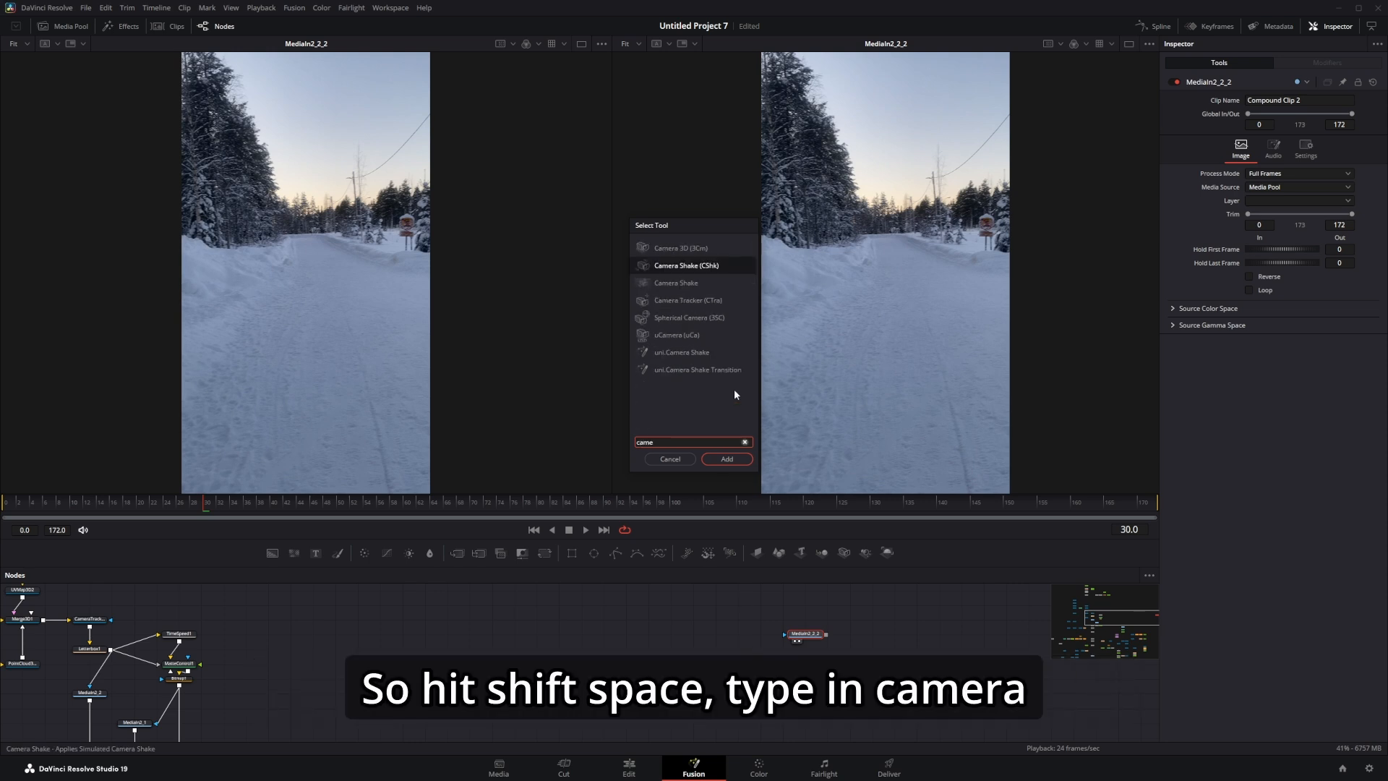
pyautogui.write('ra tracker')
pyautogui.press('Return')
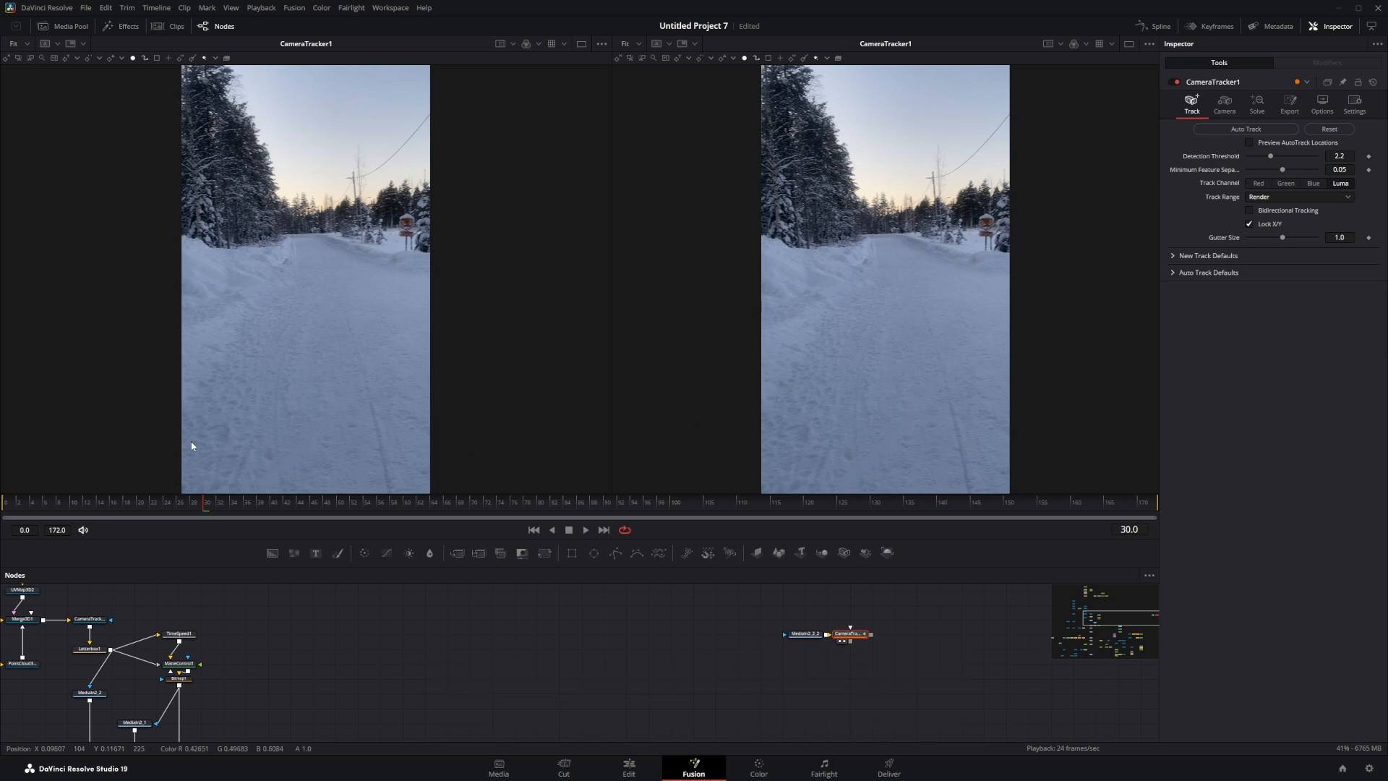
# Step: Preview the auto-track locations and set the tracker's detection threshold to 1.1
pyautogui.click(1249, 143)
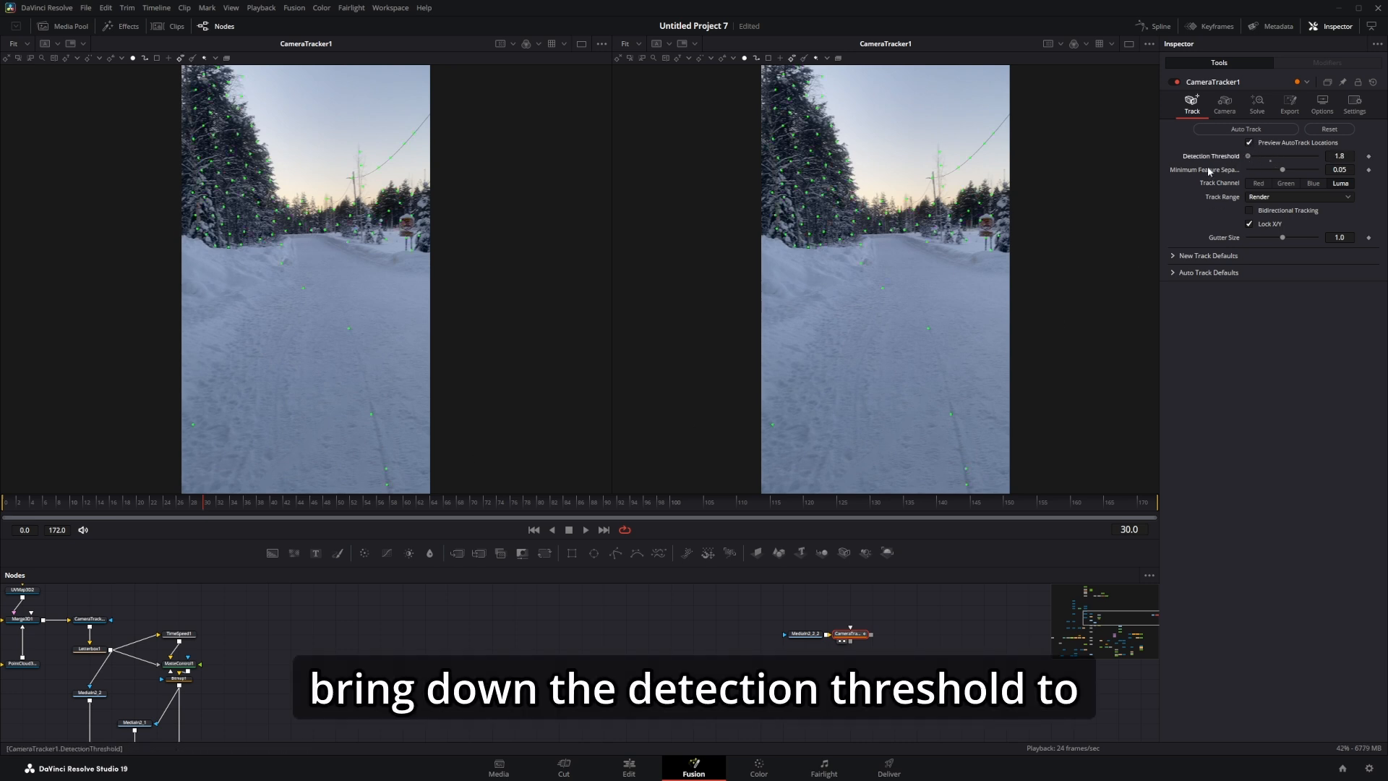
pyautogui.moveTo(1207, 168); pyautogui.dragTo(1209, 168)
pyautogui.press('BackSpace')
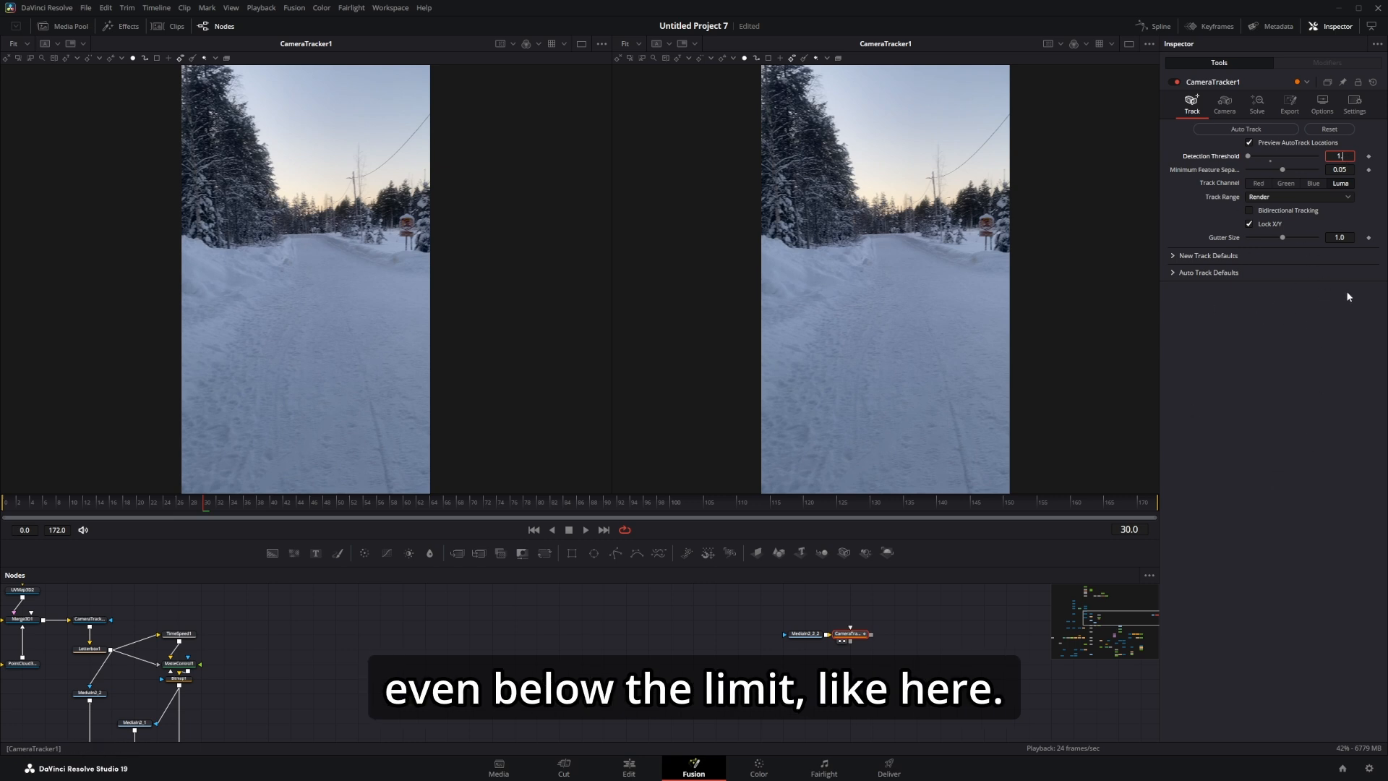
pyautogui.write('1')
pyautogui.press('Return')
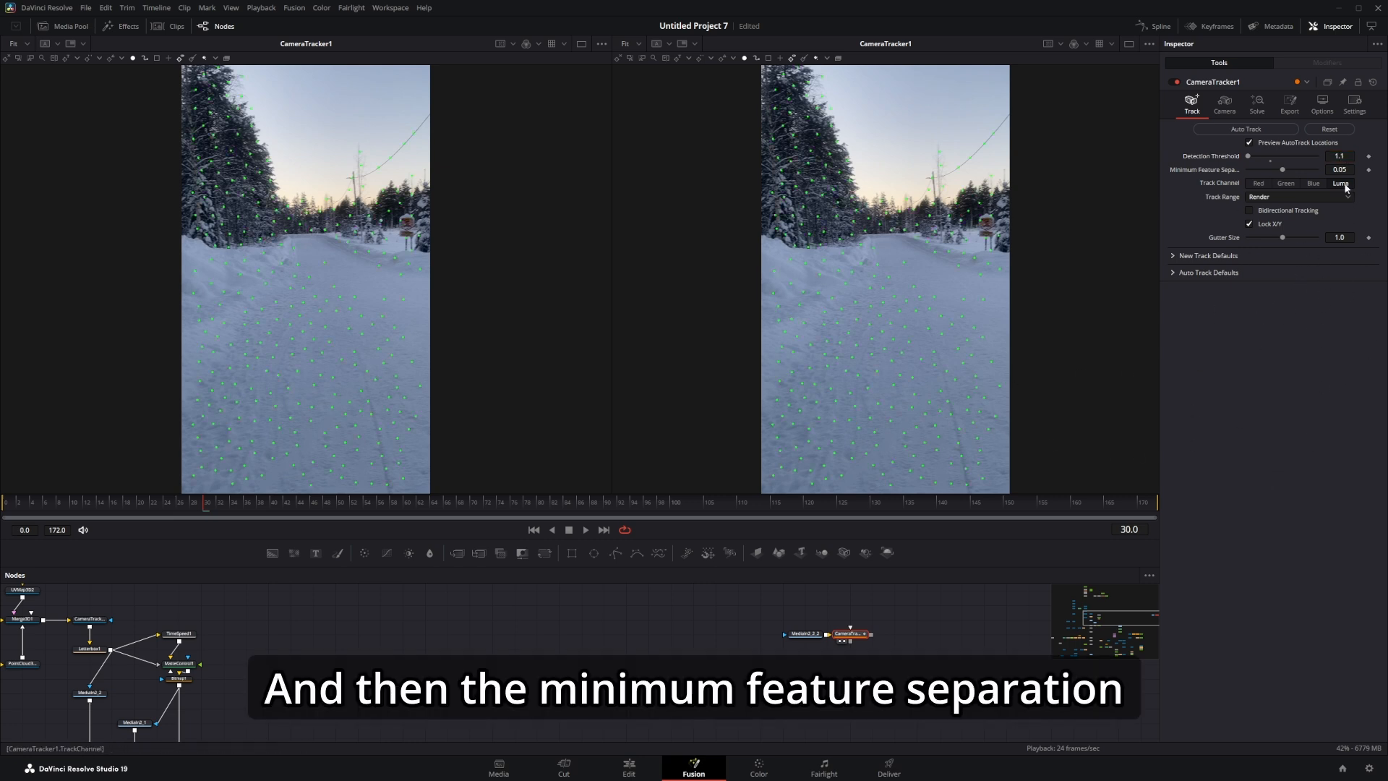
# Step: Set the tracker's minimum feature separation to 0.02
pyautogui.click(1340, 169)
pyautogui.press('BackSpace')
pyautogui.write('2')
pyautogui.press('Return')
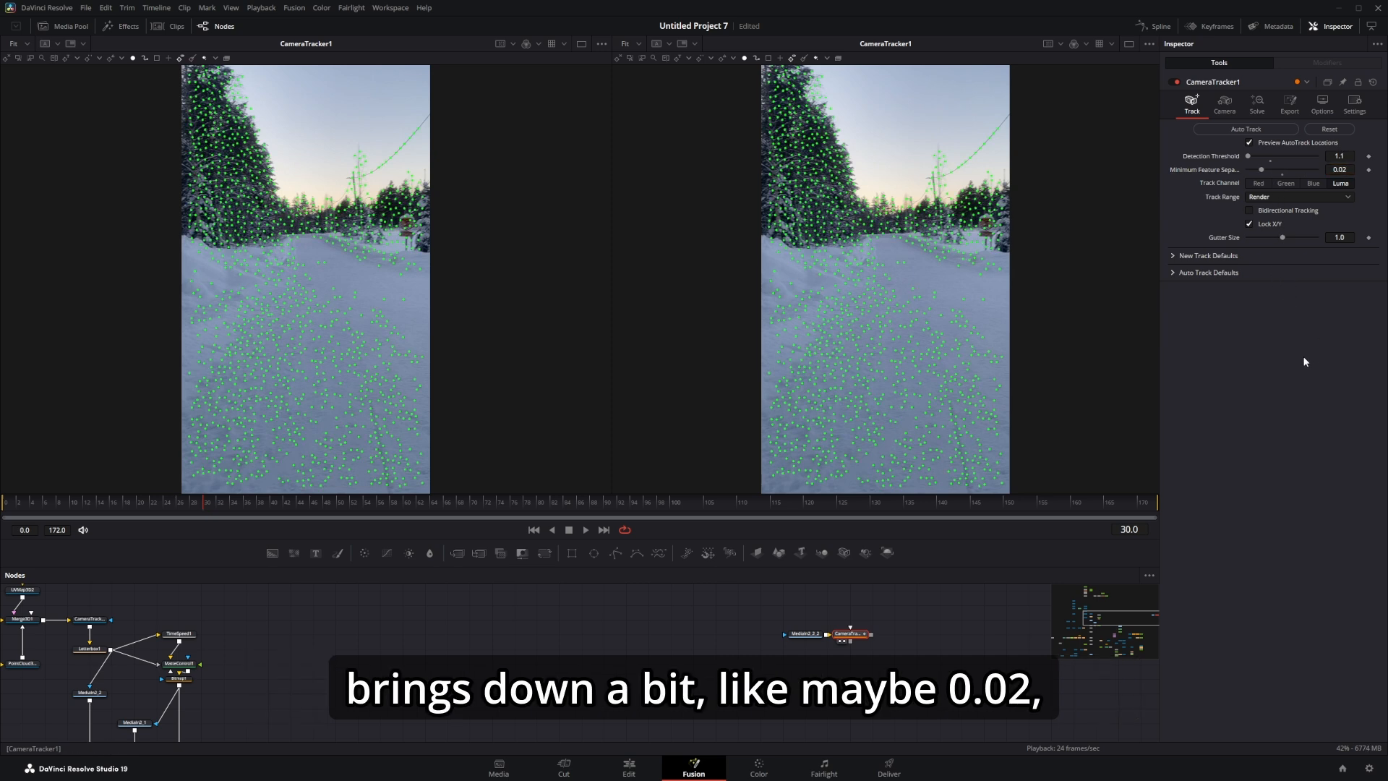
# Step: Set a custom track range of frames 24 to 148, lower the detection threshold to 1.0 and check the preview around frame 84
pyautogui.moveTo(925, 297); pyautogui.dragTo(852, 222)
pyautogui.moveTo(398, 510); pyautogui.dragTo(470, 509)
pyautogui.moveTo(840, 291); pyautogui.dragTo(842, 362)
pyautogui.click(1247, 156)
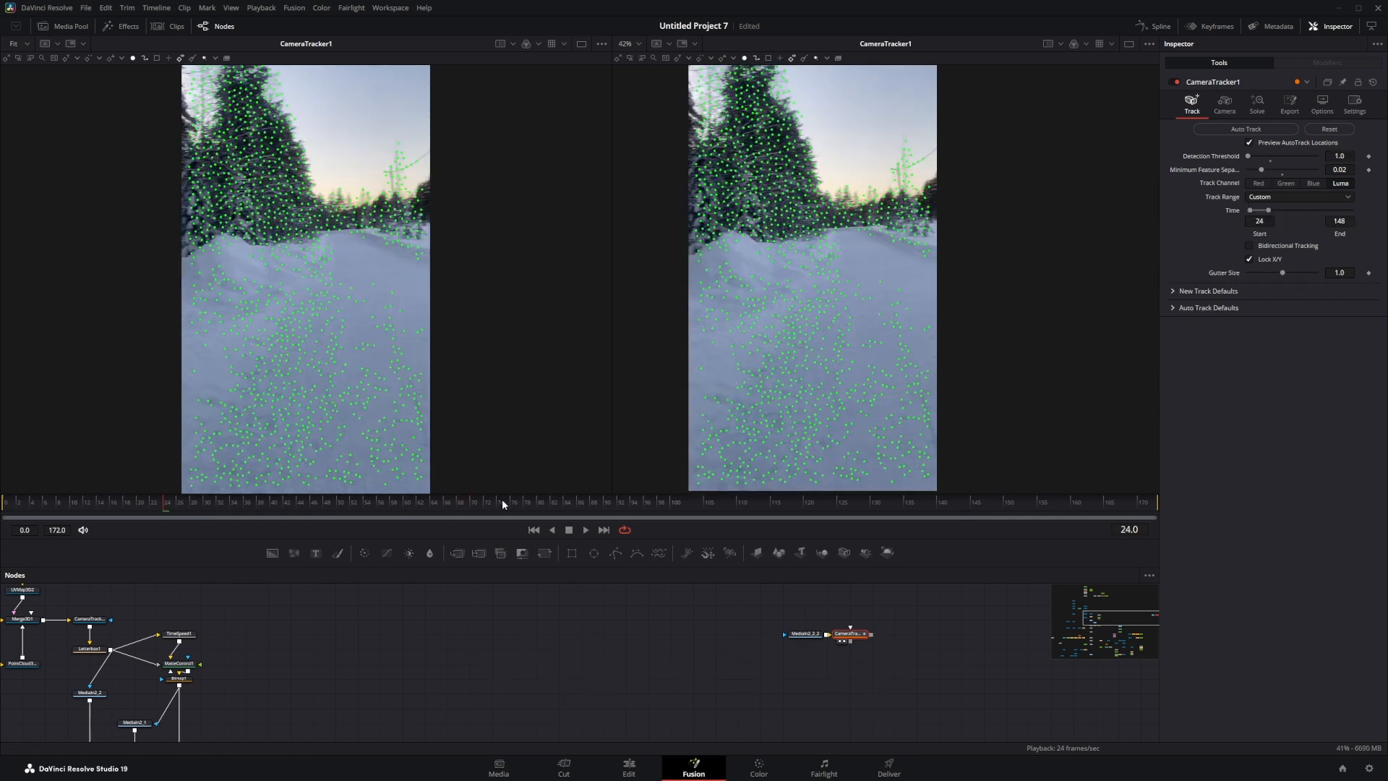
pyautogui.moveTo(502, 502); pyautogui.dragTo(564, 505)
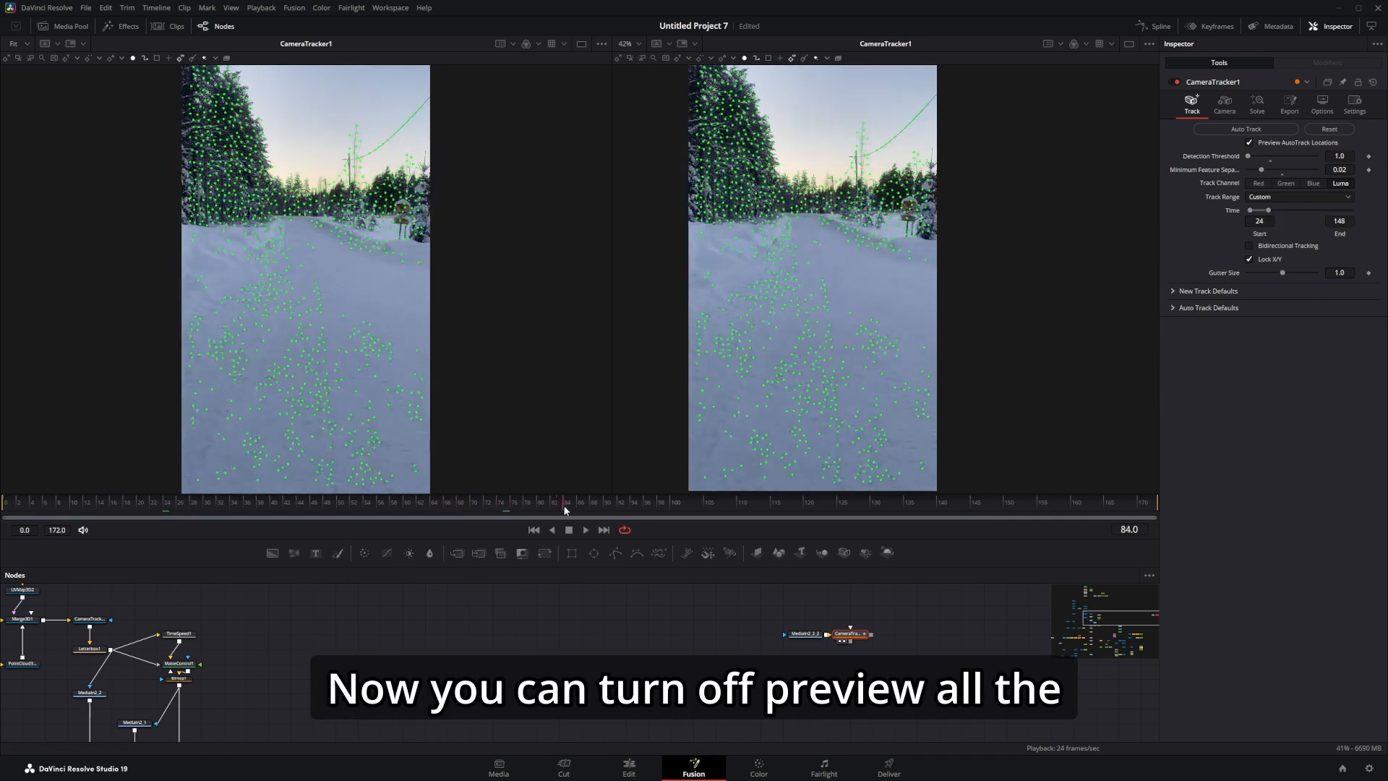
# Step: Auto-track the clip bidirectionally with the location preview turned off, and solve the camera
pyautogui.click(1250, 141)
pyautogui.click(1248, 245)
pyautogui.click(1242, 128)
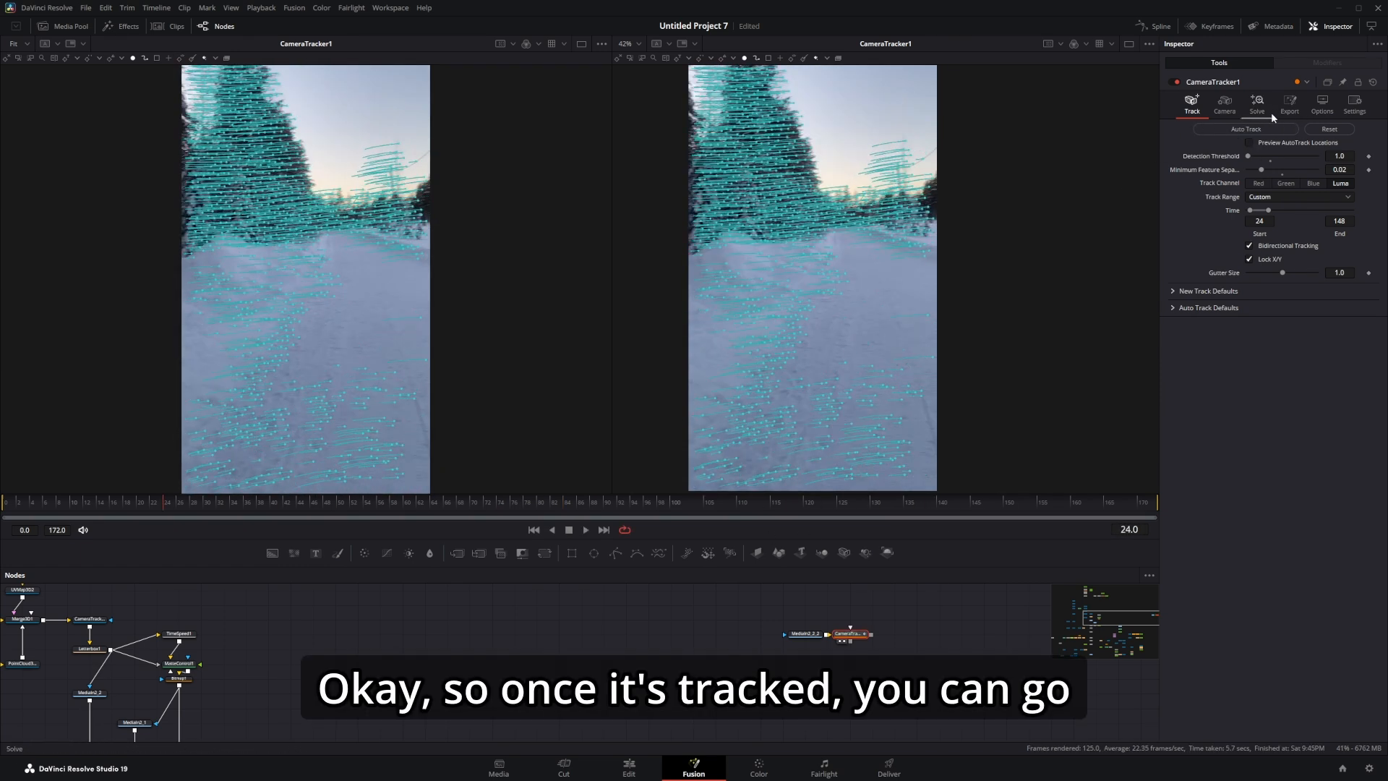
pyautogui.click(1257, 105)
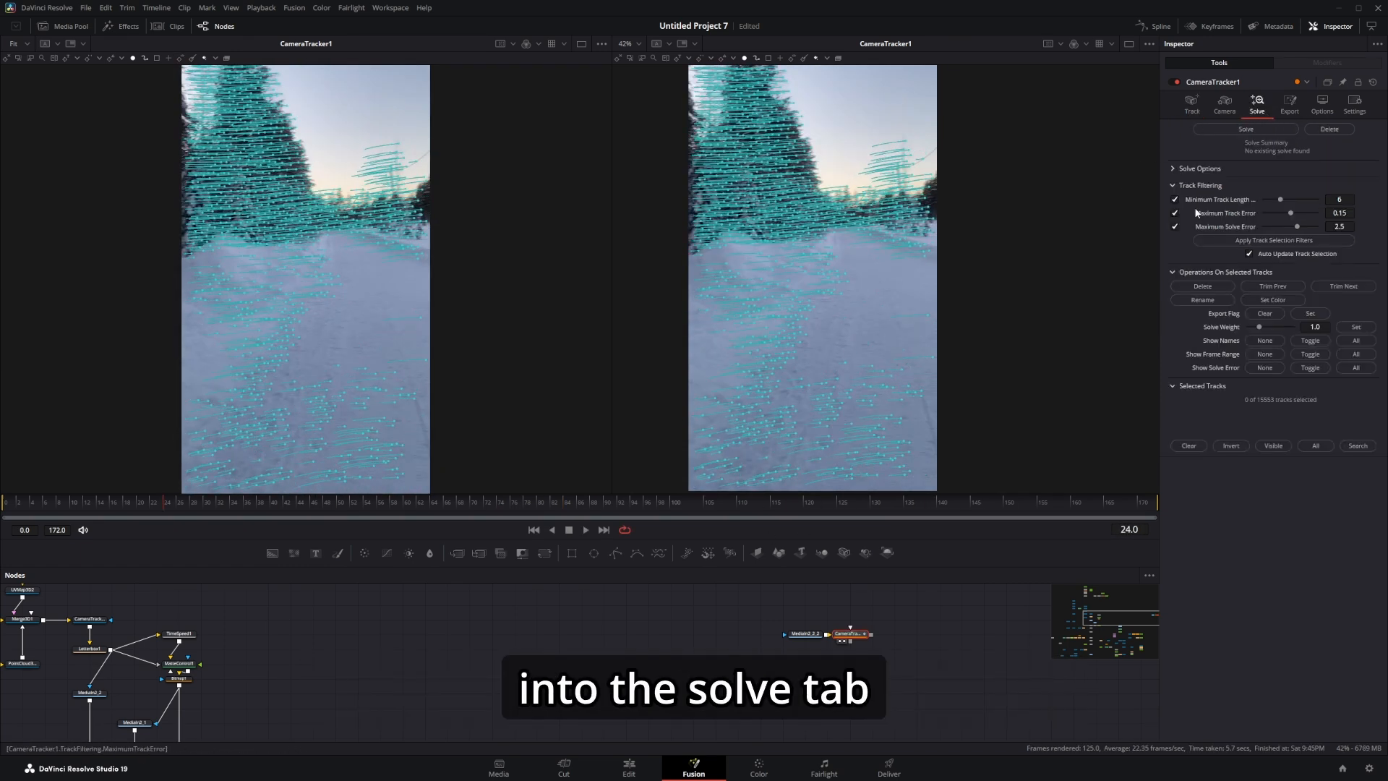
pyautogui.click(1225, 128)
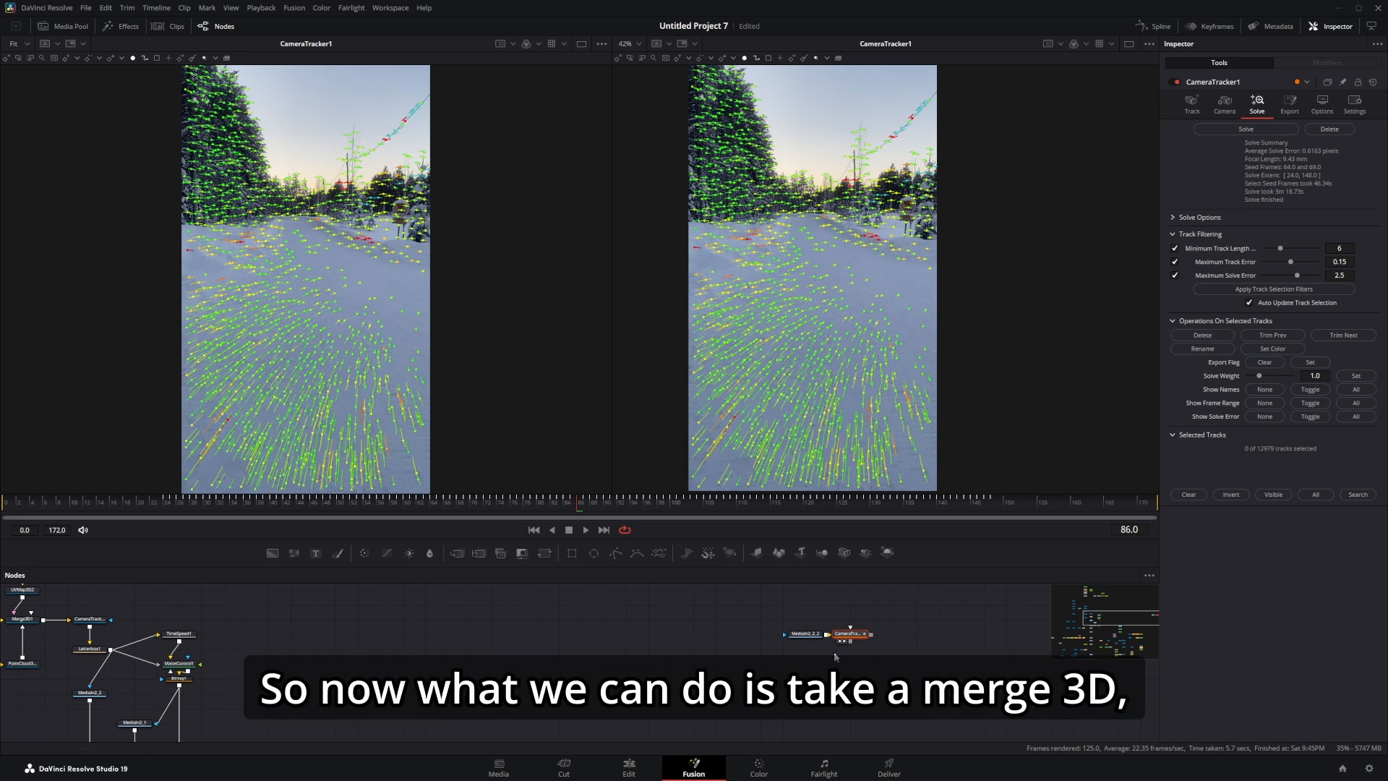
# Step: Add a Merge 3D node fed by the camera tracker's output and show it in both viewers
pyautogui.click(853, 678)
pyautogui.hotkey('shift', 'space')
pyautogui.write('merge')
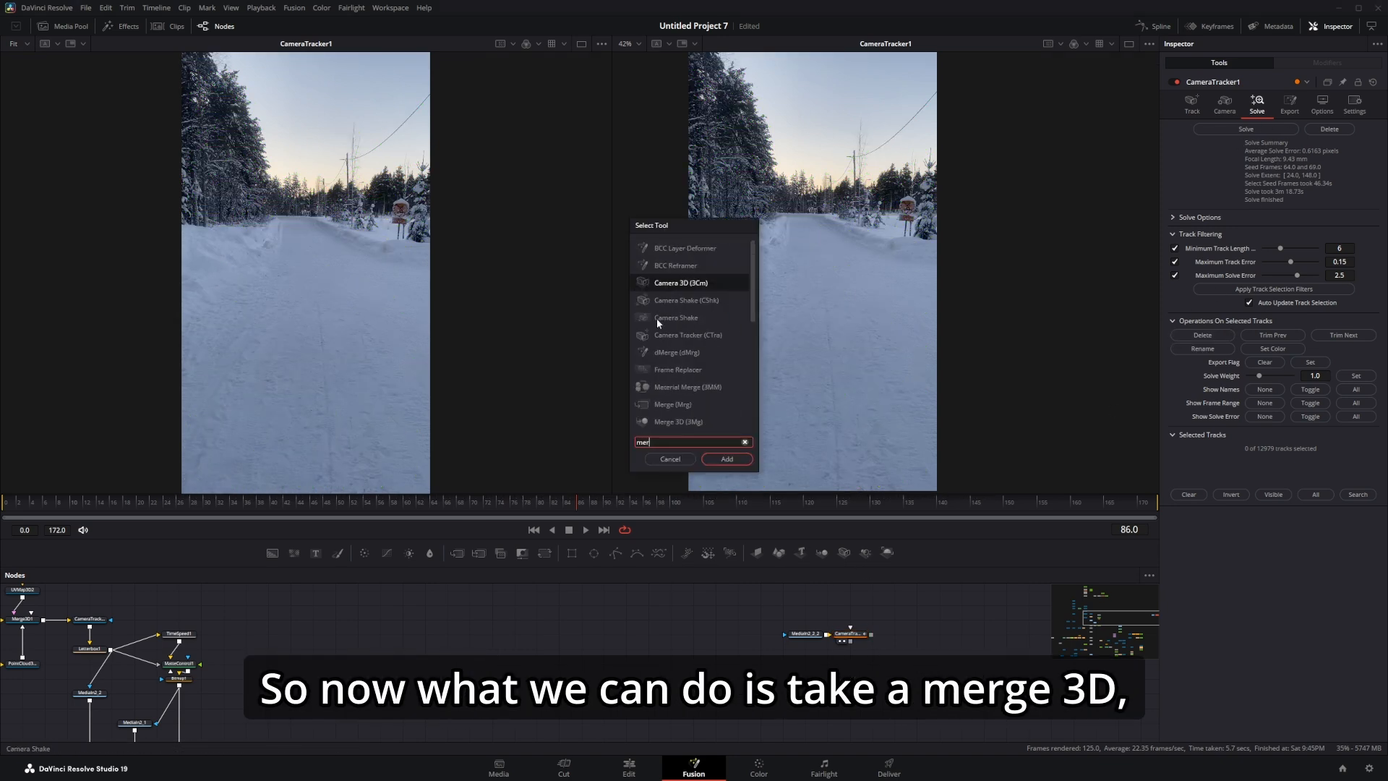
pyautogui.doubleClick(709, 347)
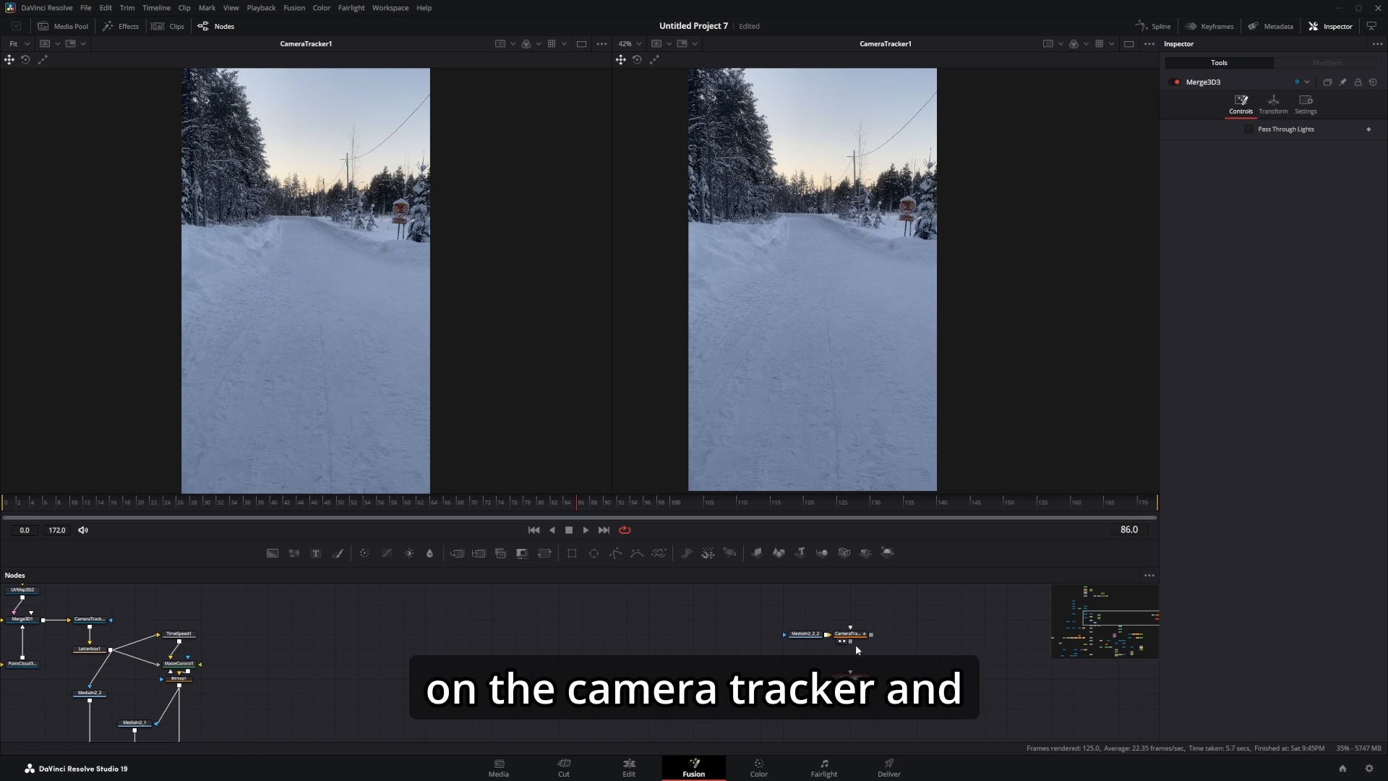
pyautogui.moveTo(850, 642); pyautogui.dragTo(850, 673)
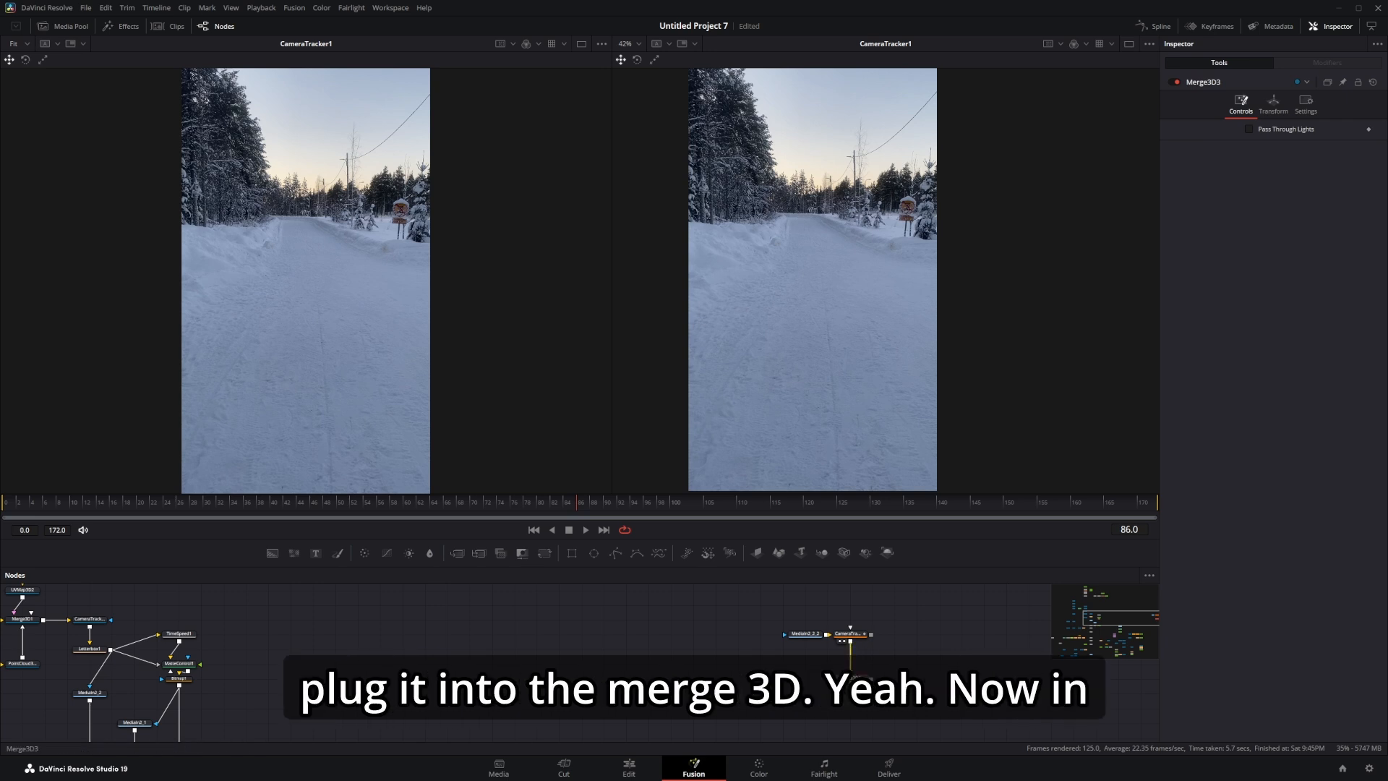
pyautogui.press('1')
pyautogui.press('2')
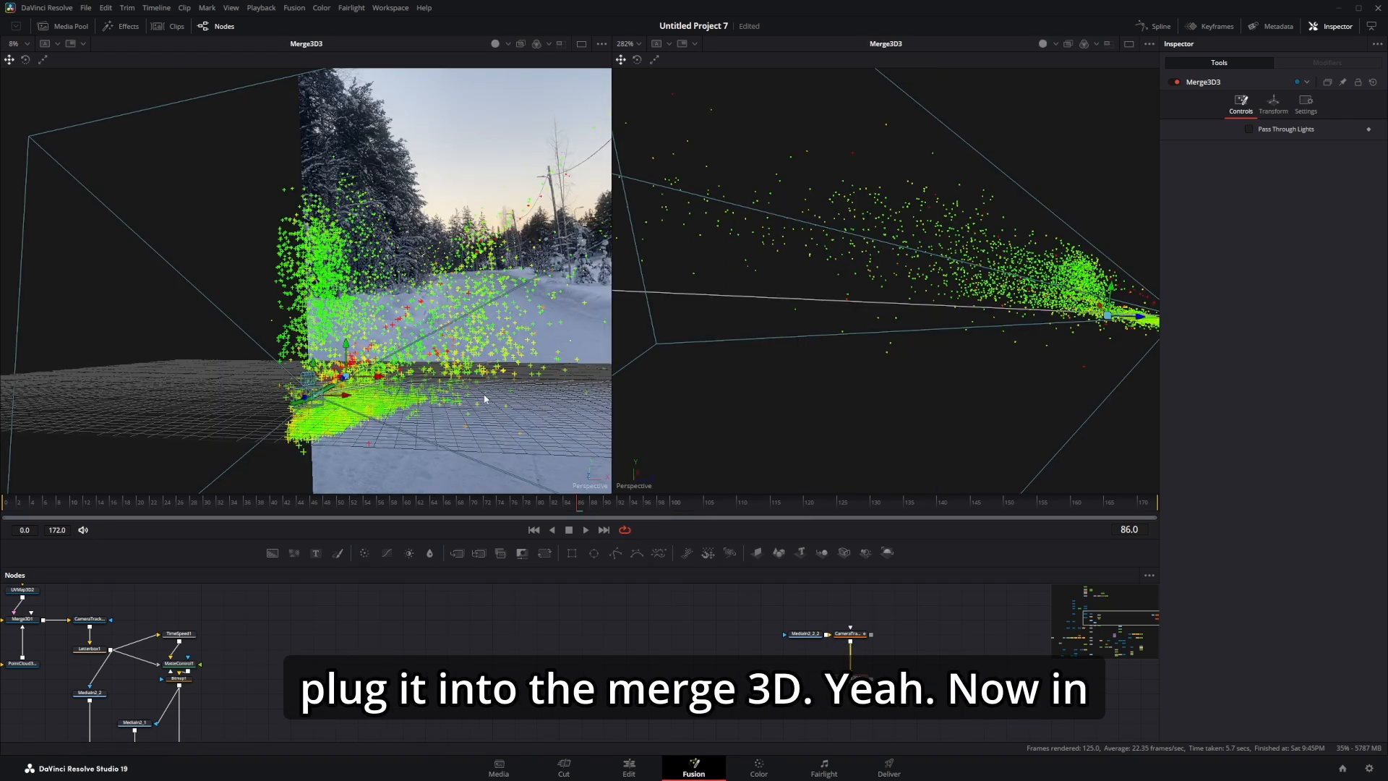
pyautogui.click(847, 634)
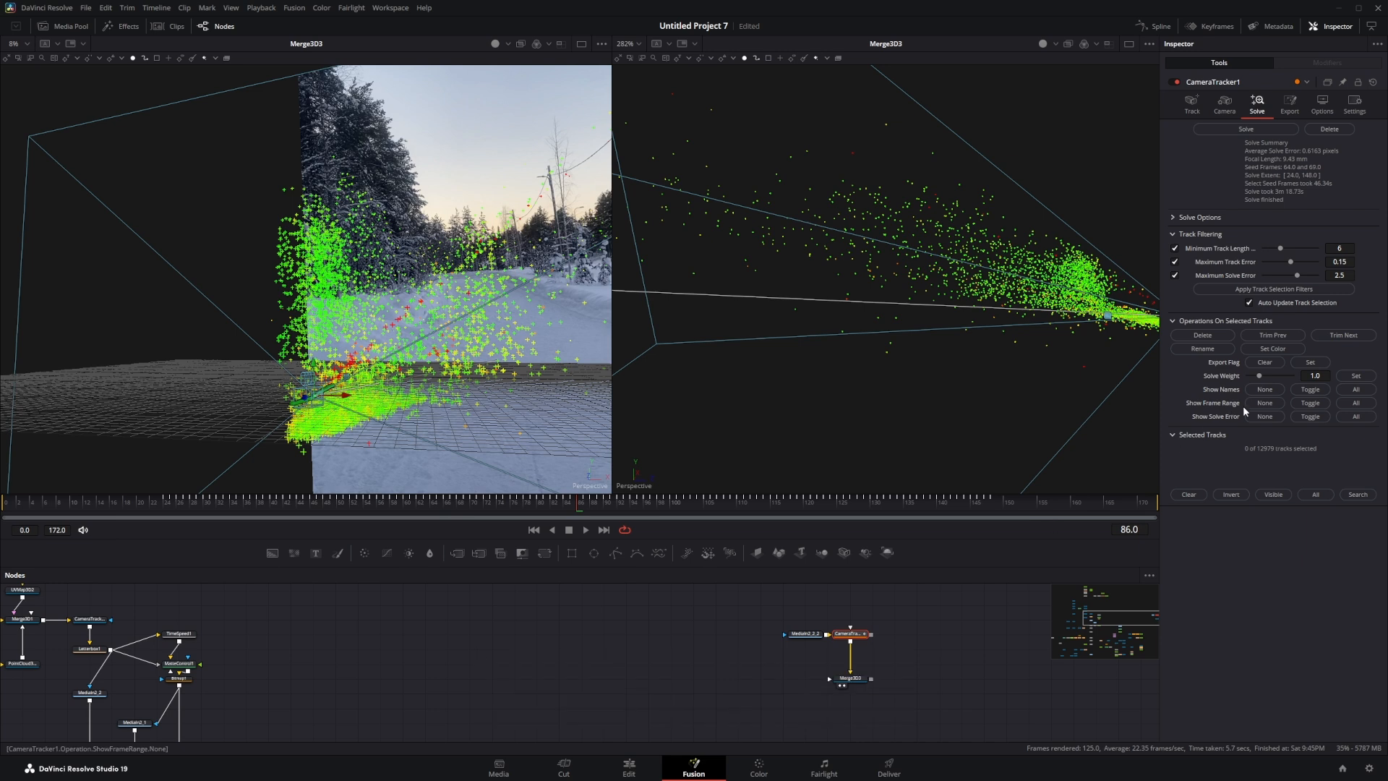
pyautogui.click(1355, 389)
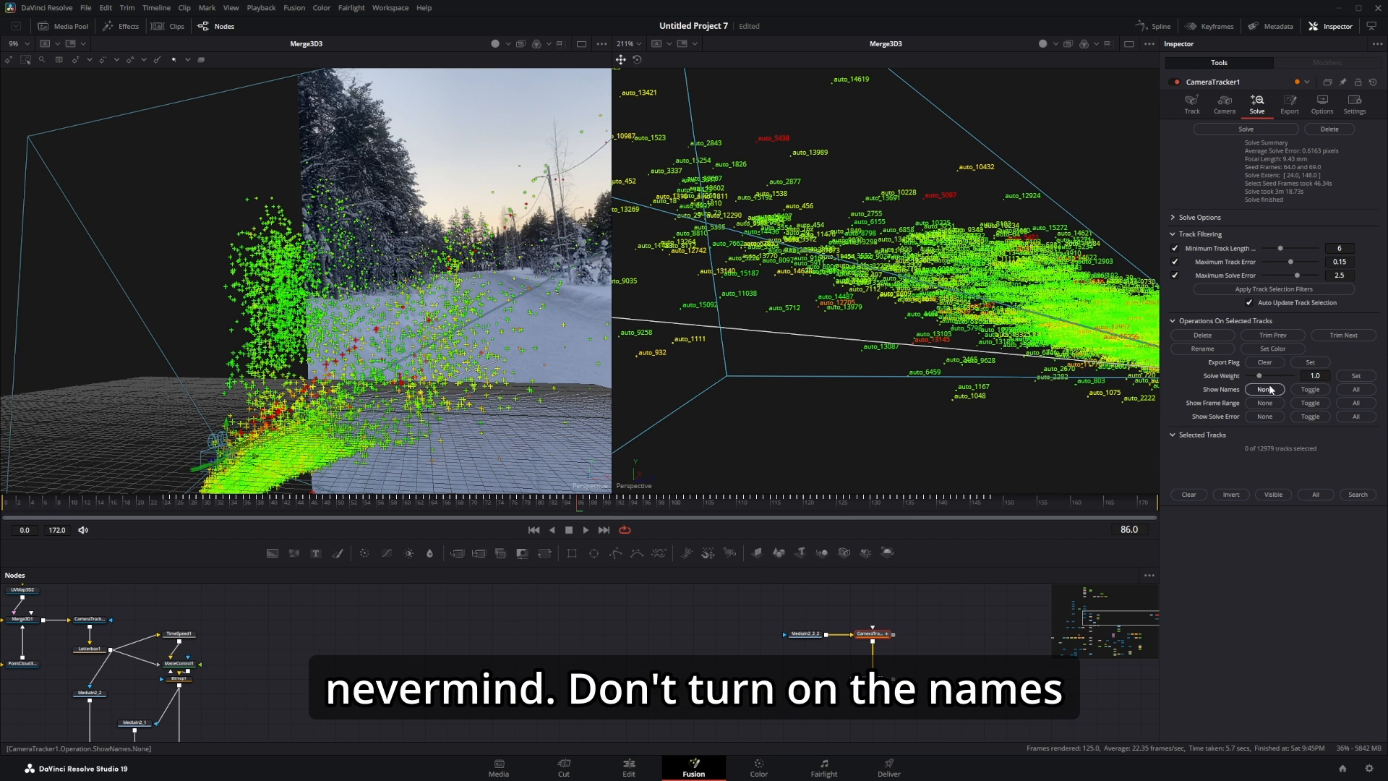
pyautogui.click(1265, 388)
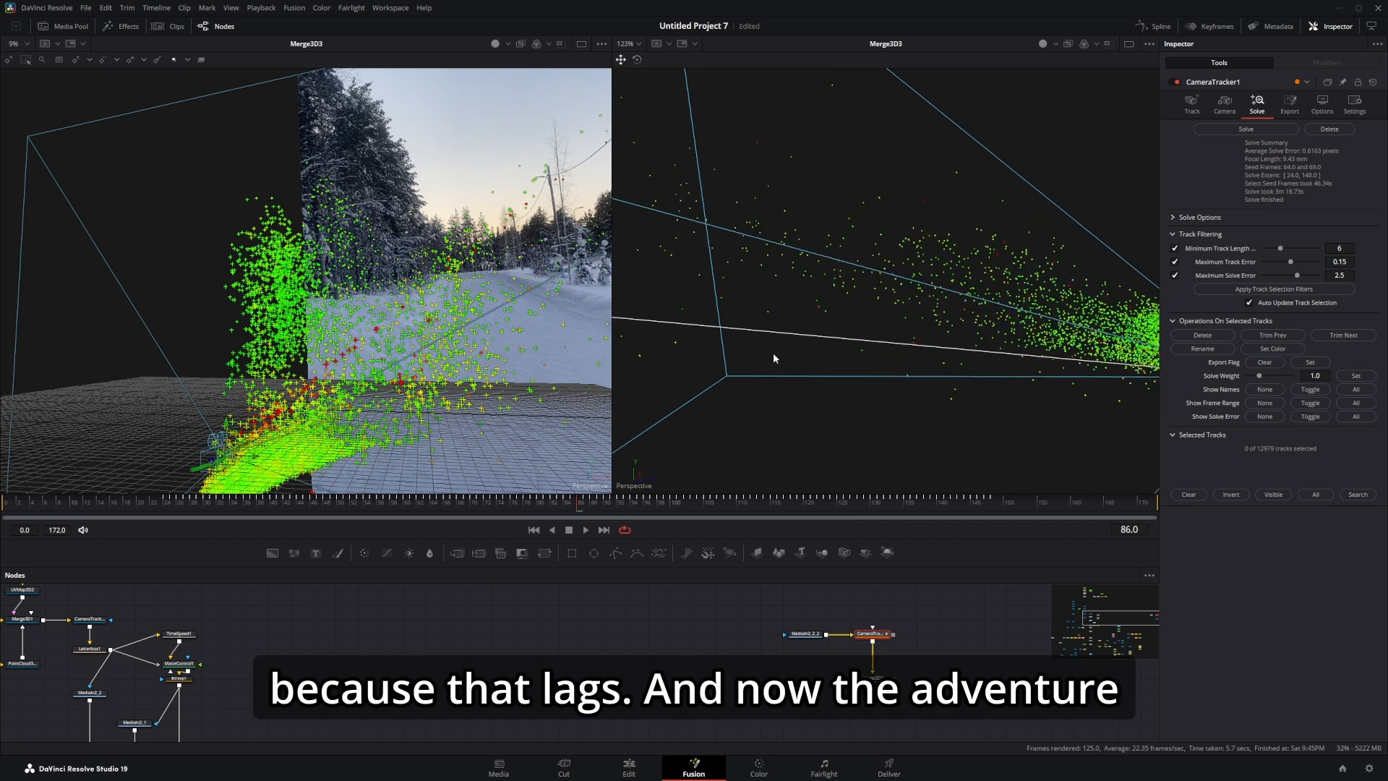
# Step: Select and delete the stray track points lying farthest from the main point cloud
pyautogui.moveTo(774, 353); pyautogui.dragTo(1078, 393)
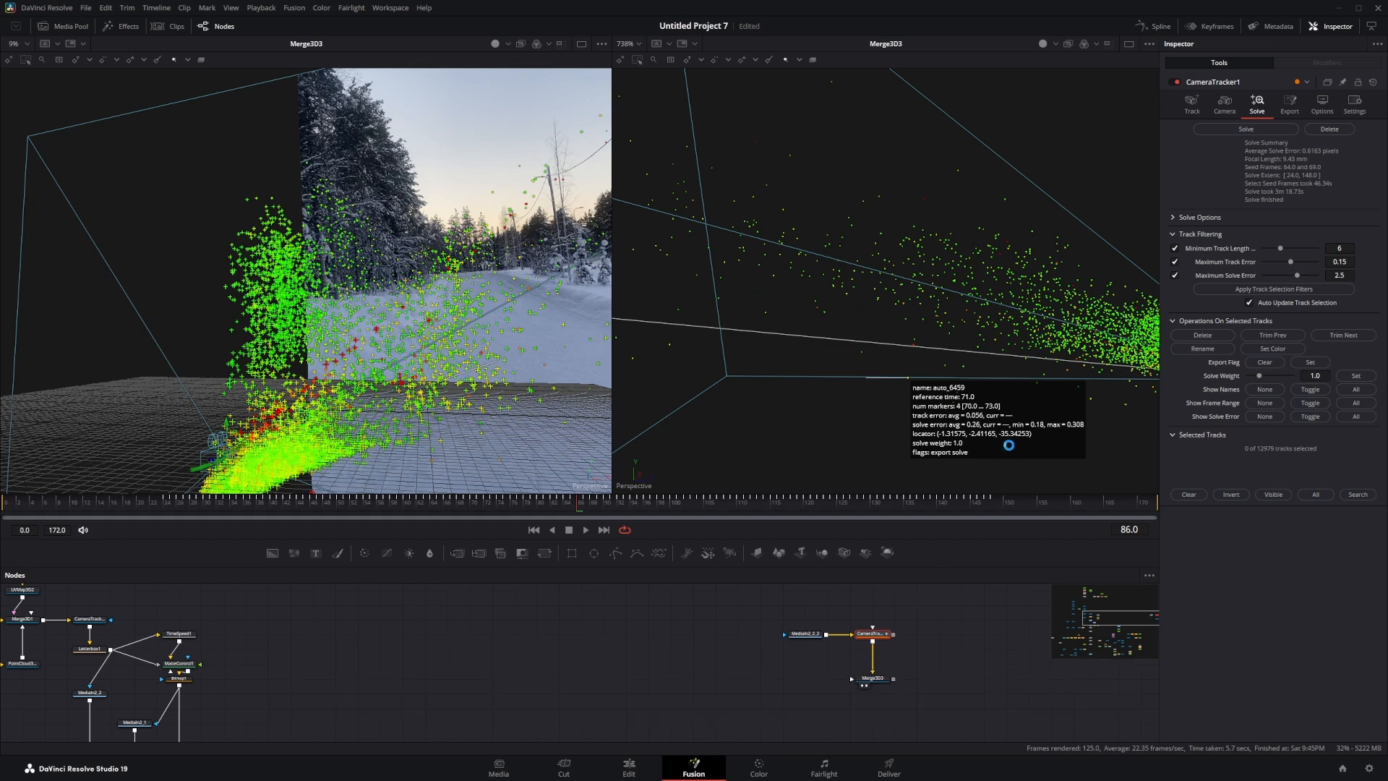
pyautogui.moveTo(376, 78); pyautogui.dragTo(566, 305)
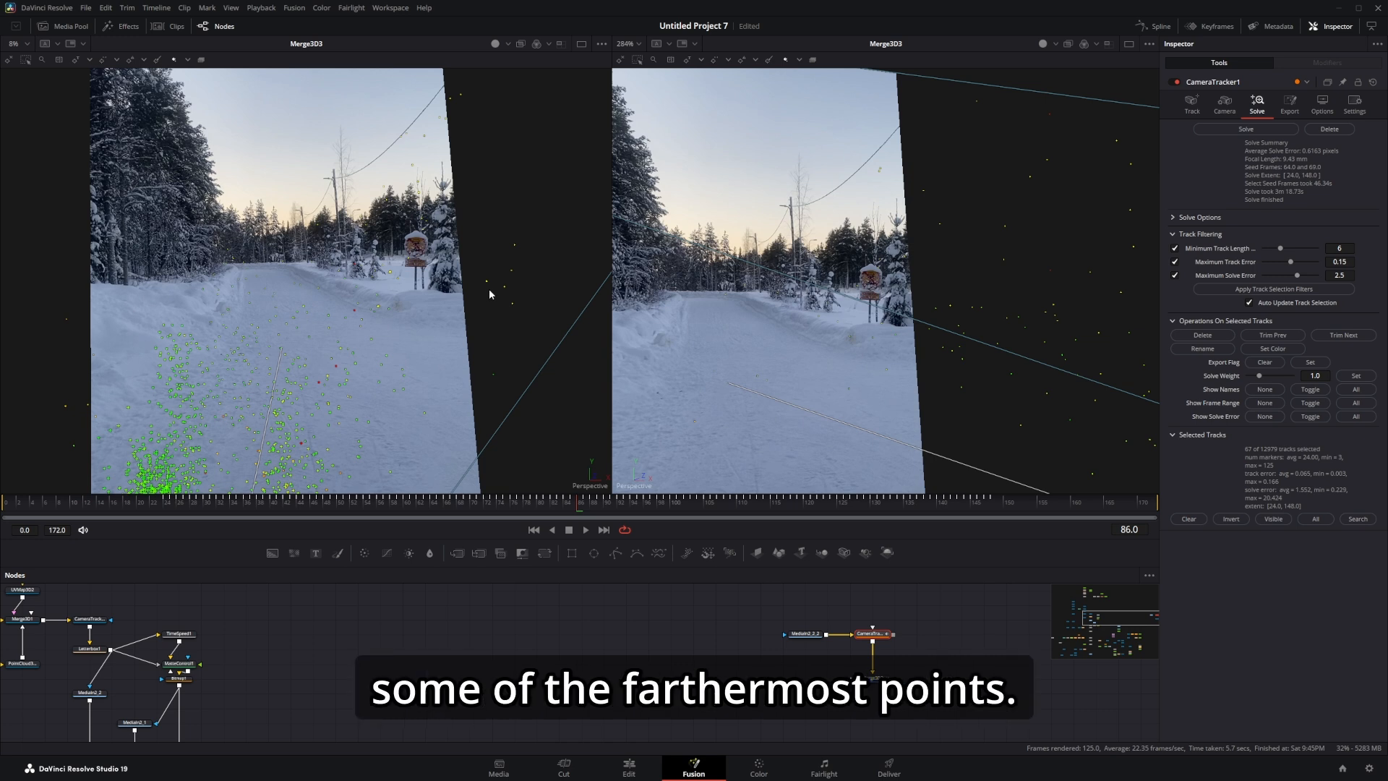
pyautogui.press('Delete')
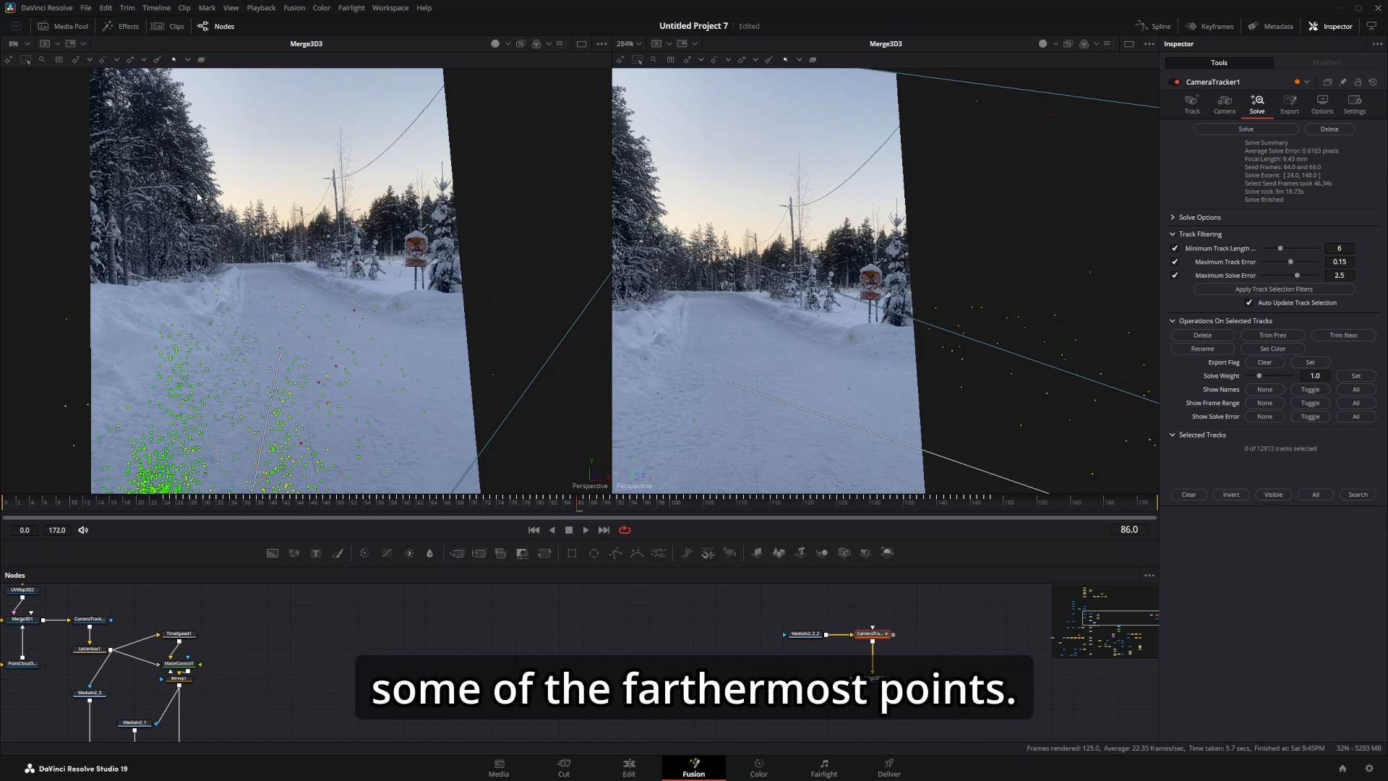
pyautogui.moveTo(183, 190); pyautogui.dragTo(406, 276)
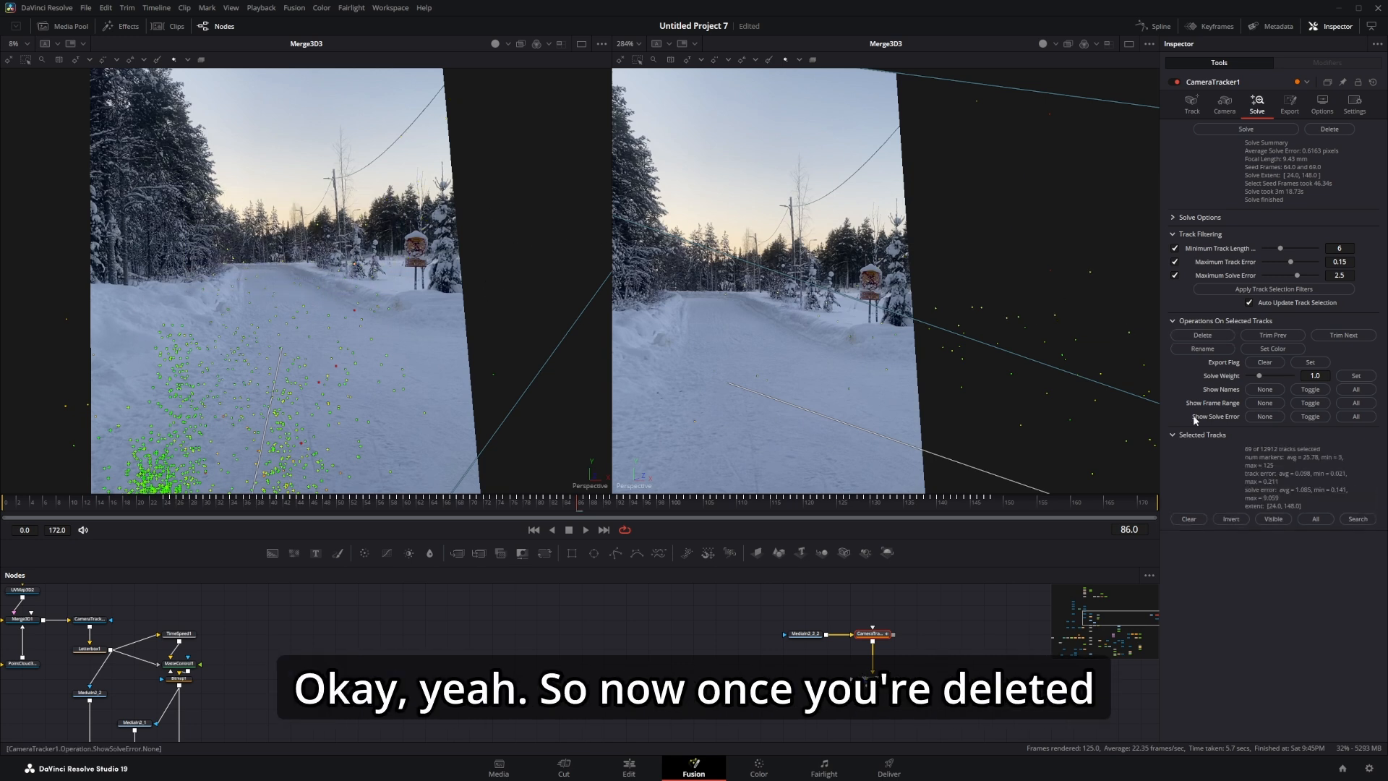
pyautogui.click(1201, 334)
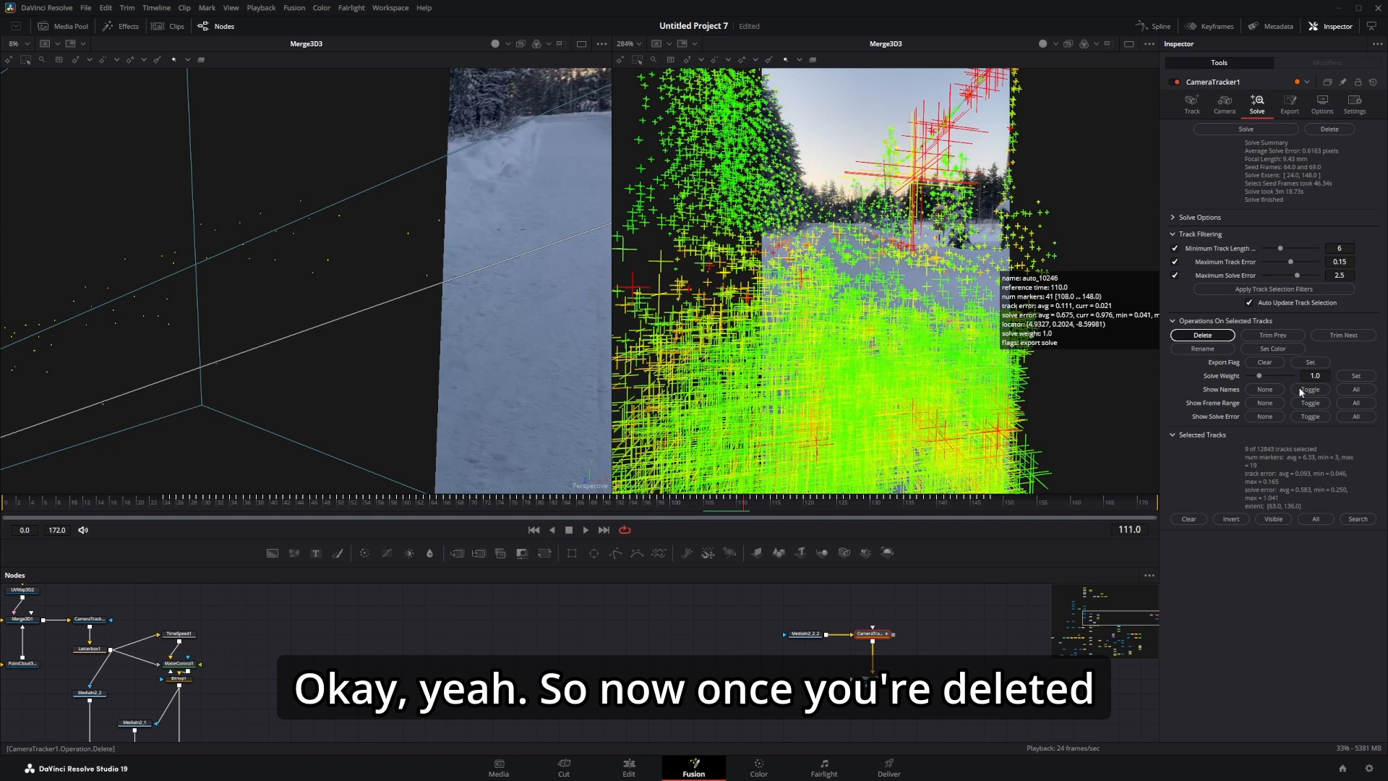
# Step: View one 3D viewer through CameraTracker1_Camera and delete more distant track points with the track names shown
pyautogui.click(1305, 390)
pyautogui.rightClick(587, 475)
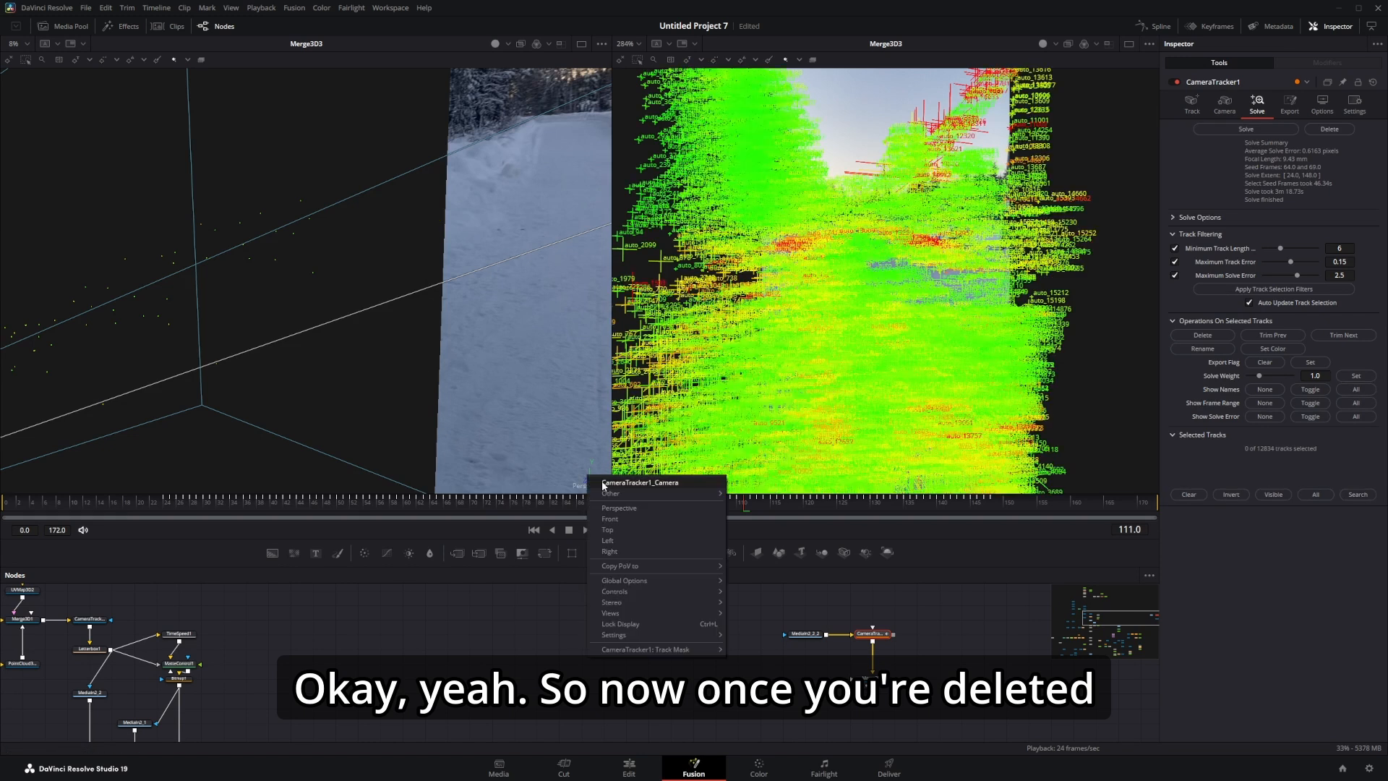
pyautogui.click(603, 483)
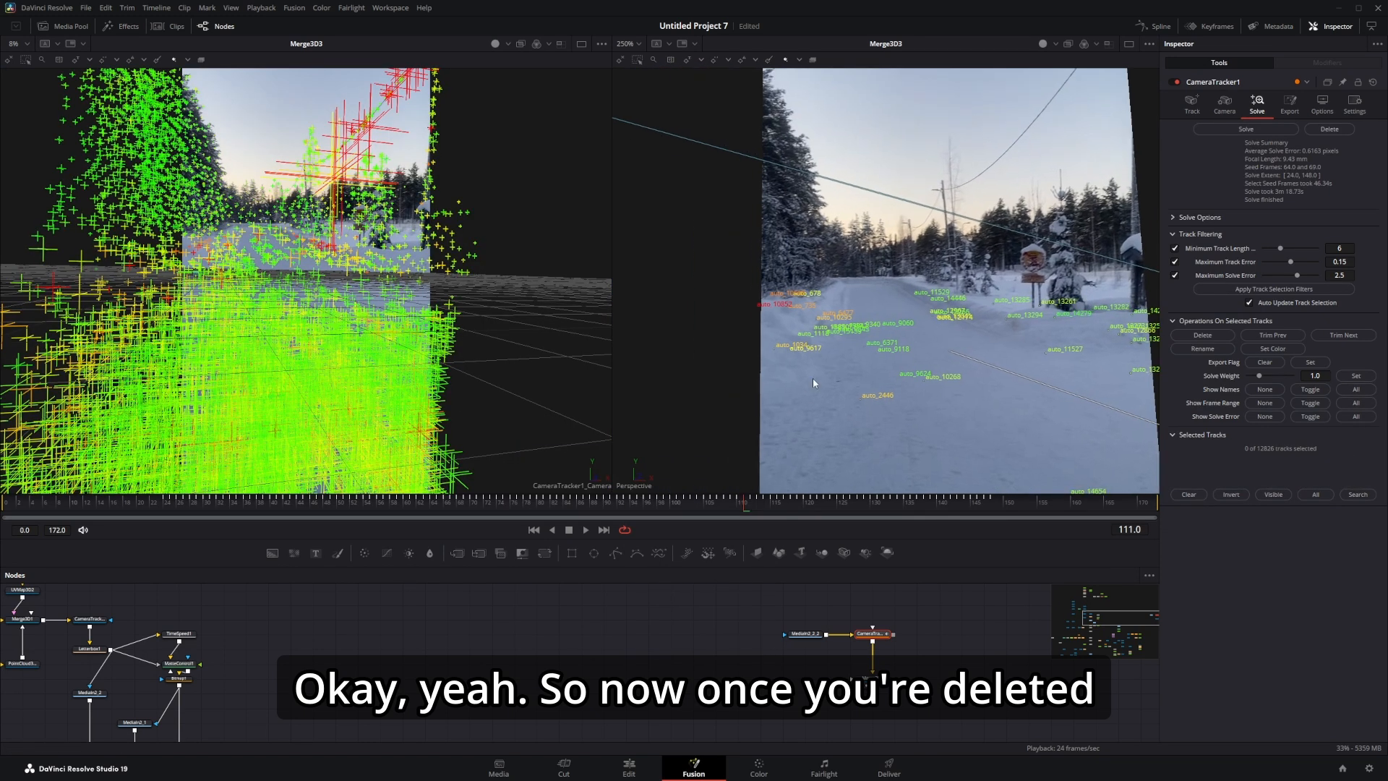
pyautogui.moveTo(728, 432); pyautogui.dragTo(974, 246)
pyautogui.click(1202, 335)
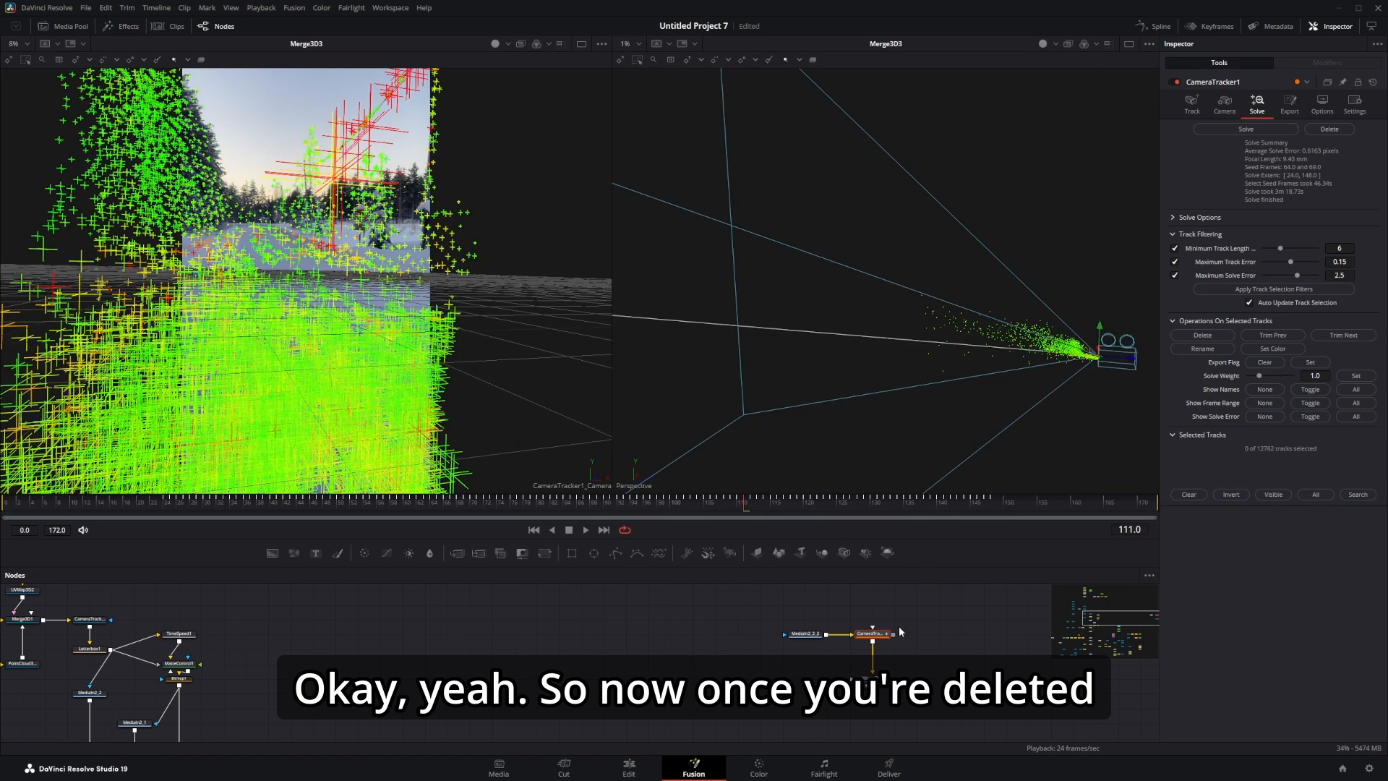
# Step: Export the camera tracker's solve as a 3D scene and arrange the exported nodes near the media input
pyautogui.click(870, 679)
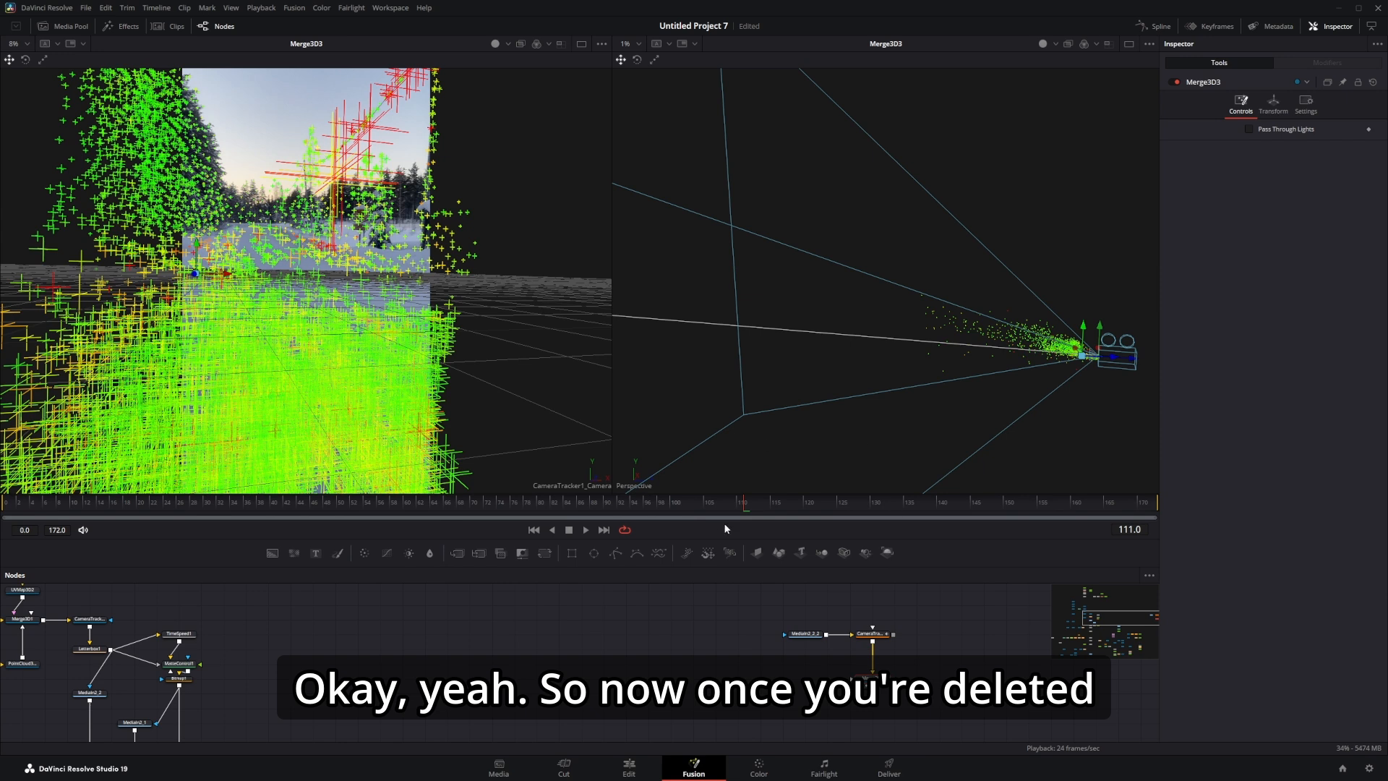
pyautogui.click(877, 635)
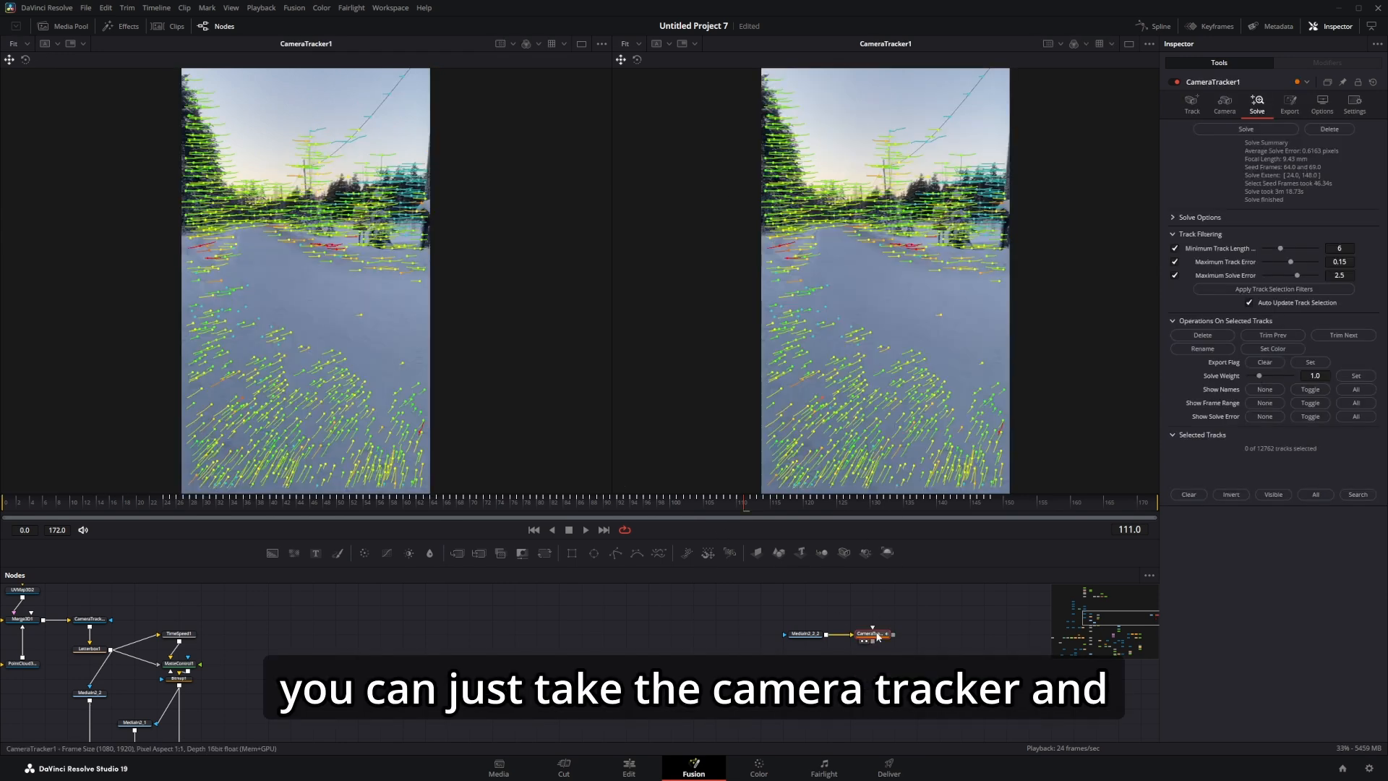
pyautogui.click(1289, 104)
pyautogui.click(1219, 129)
pyautogui.moveTo(343, 643); pyautogui.dragTo(831, 671)
pyautogui.moveTo(832, 672); pyautogui.dragTo(853, 610)
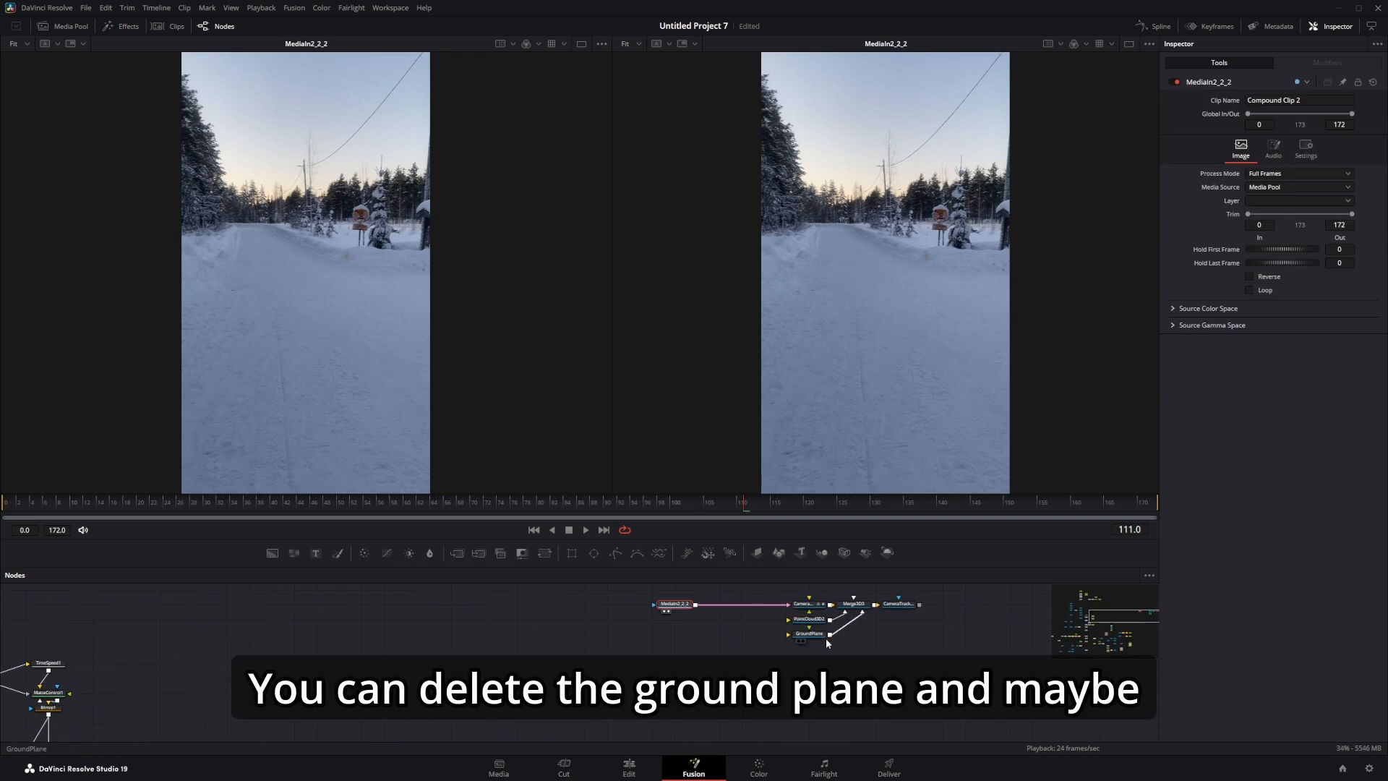
# Step: Delete the ground plane node and move the point cloud node farther below the camera node
pyautogui.press('1')
pyautogui.press('2')
pyautogui.press('Delete')
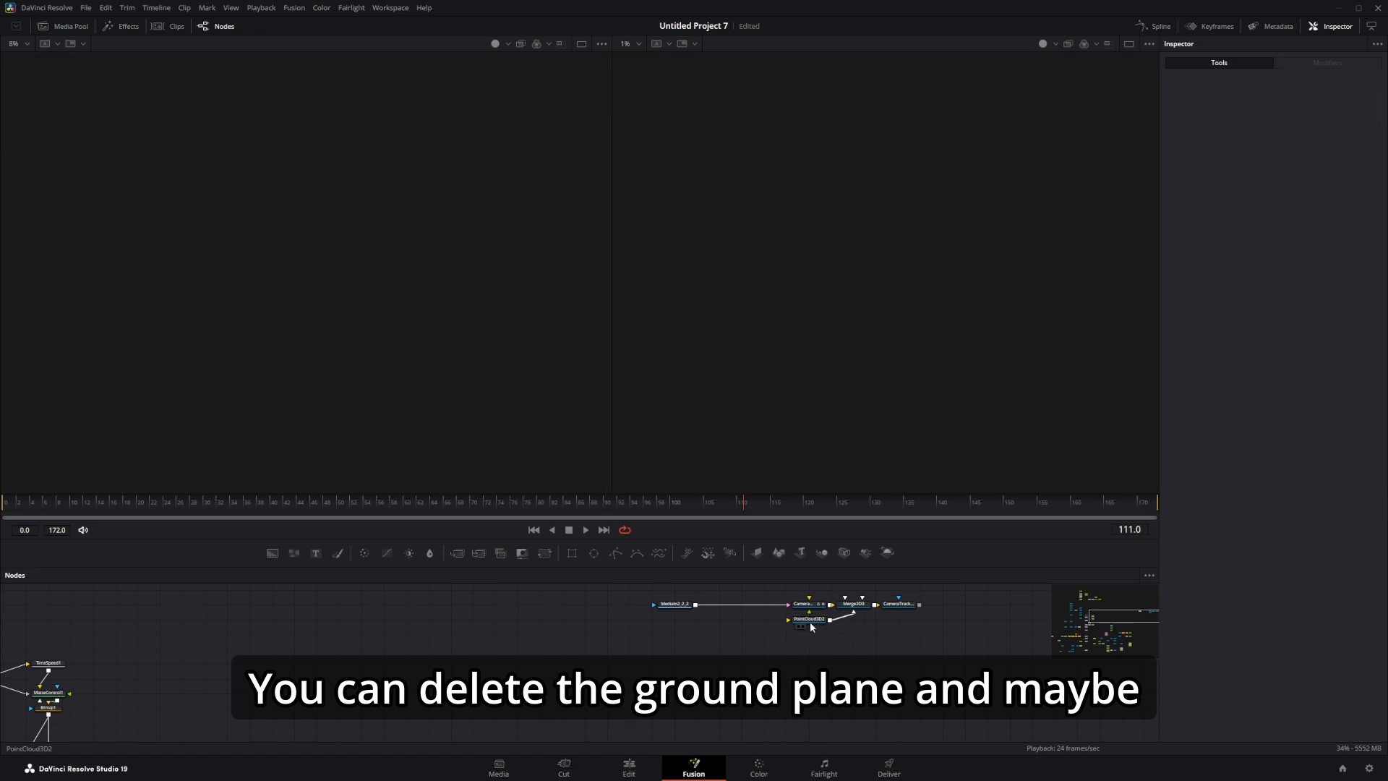
pyautogui.moveTo(810, 621); pyautogui.dragTo(820, 670)
# Step: Show the exported Merge 3D scene in both viewers and play it back
pyautogui.click(858, 604)
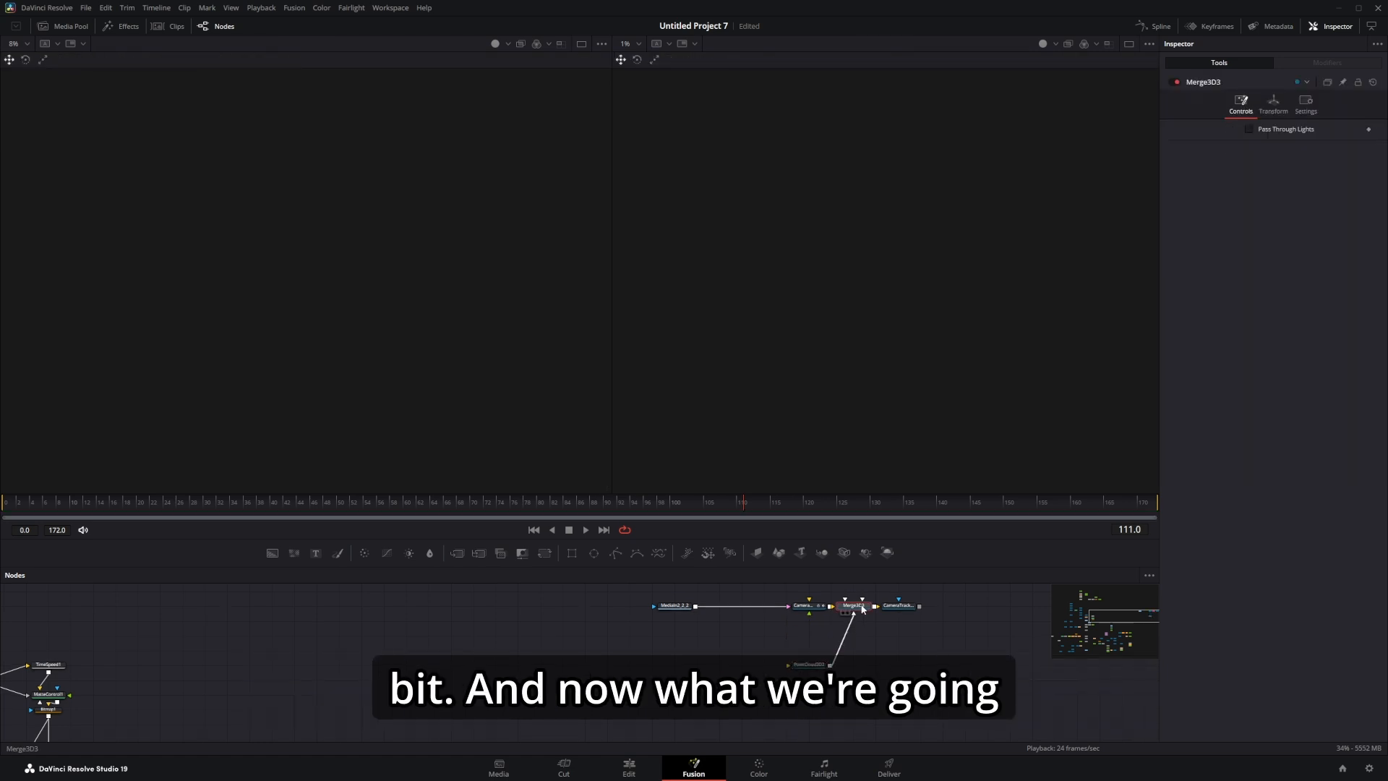
pyautogui.press('1')
pyautogui.press('2')
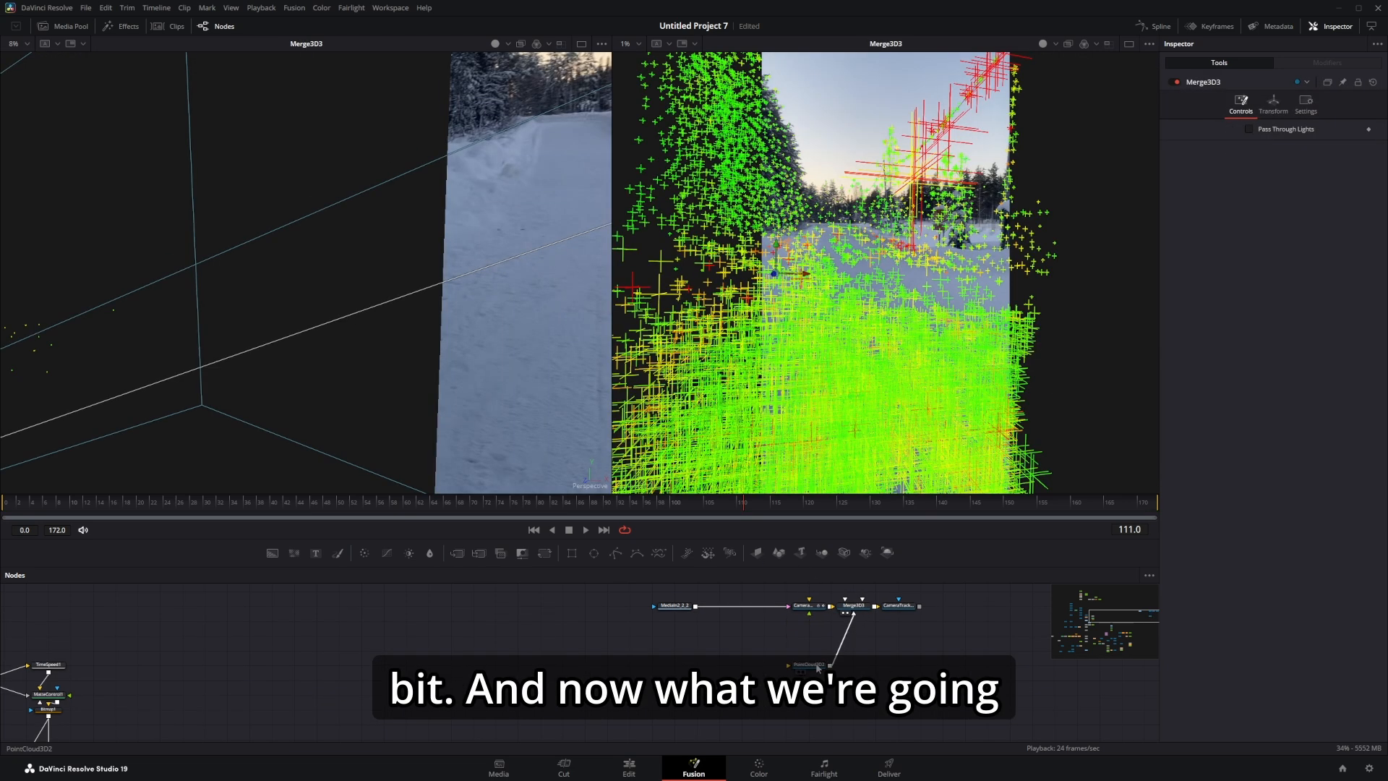
pyautogui.press('space')
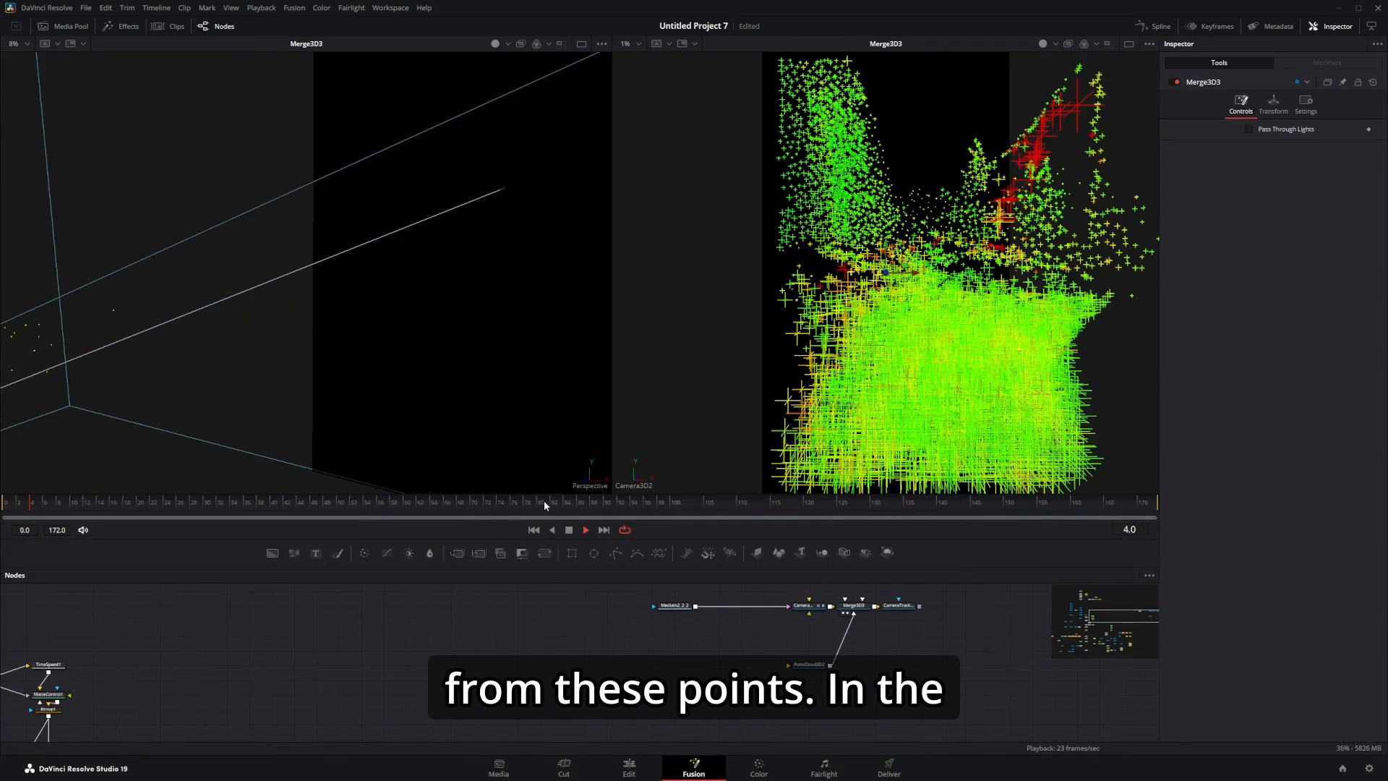
# Step: Make the point cloud renderable and add a Custom Vertex 3D node beside it
pyautogui.moveTo(799, 661); pyautogui.dragTo(756, 662)
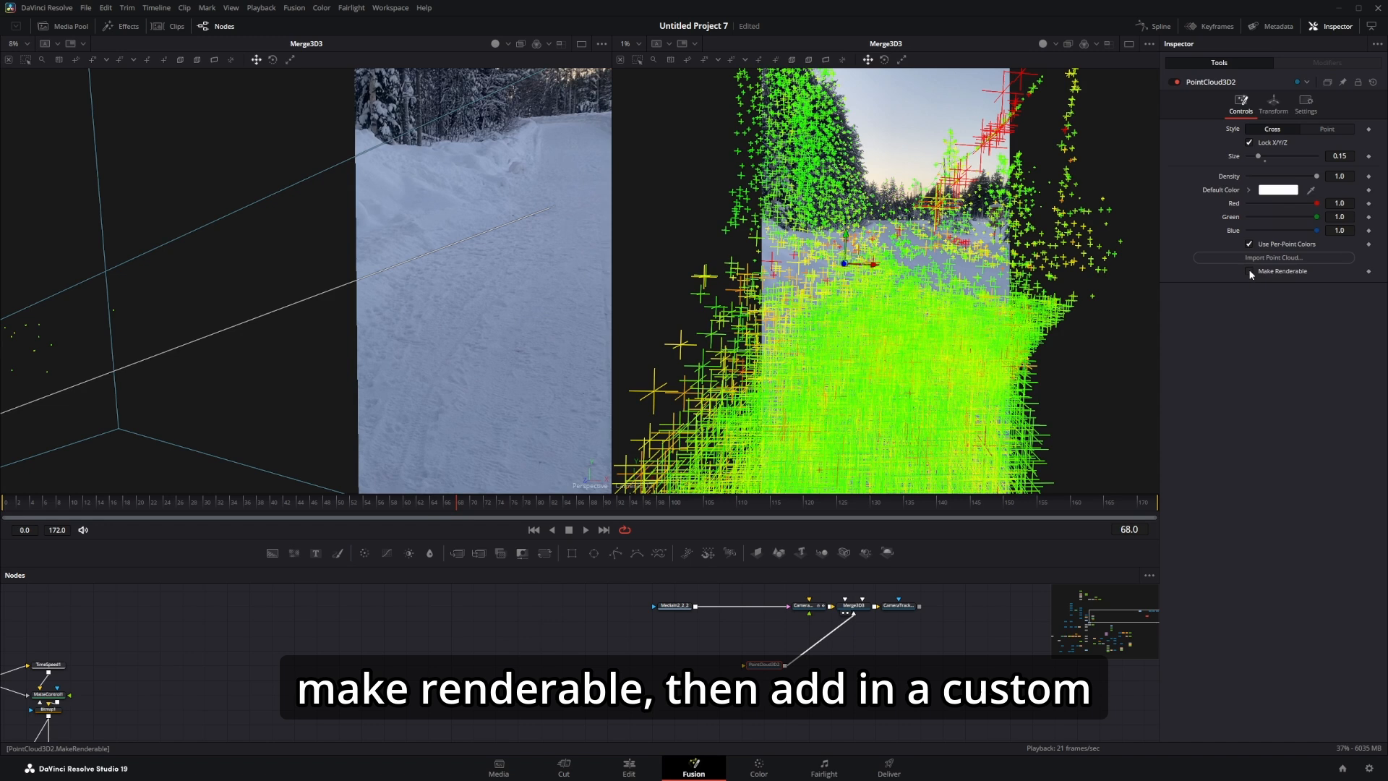
pyautogui.hotkey('shift', 'space')
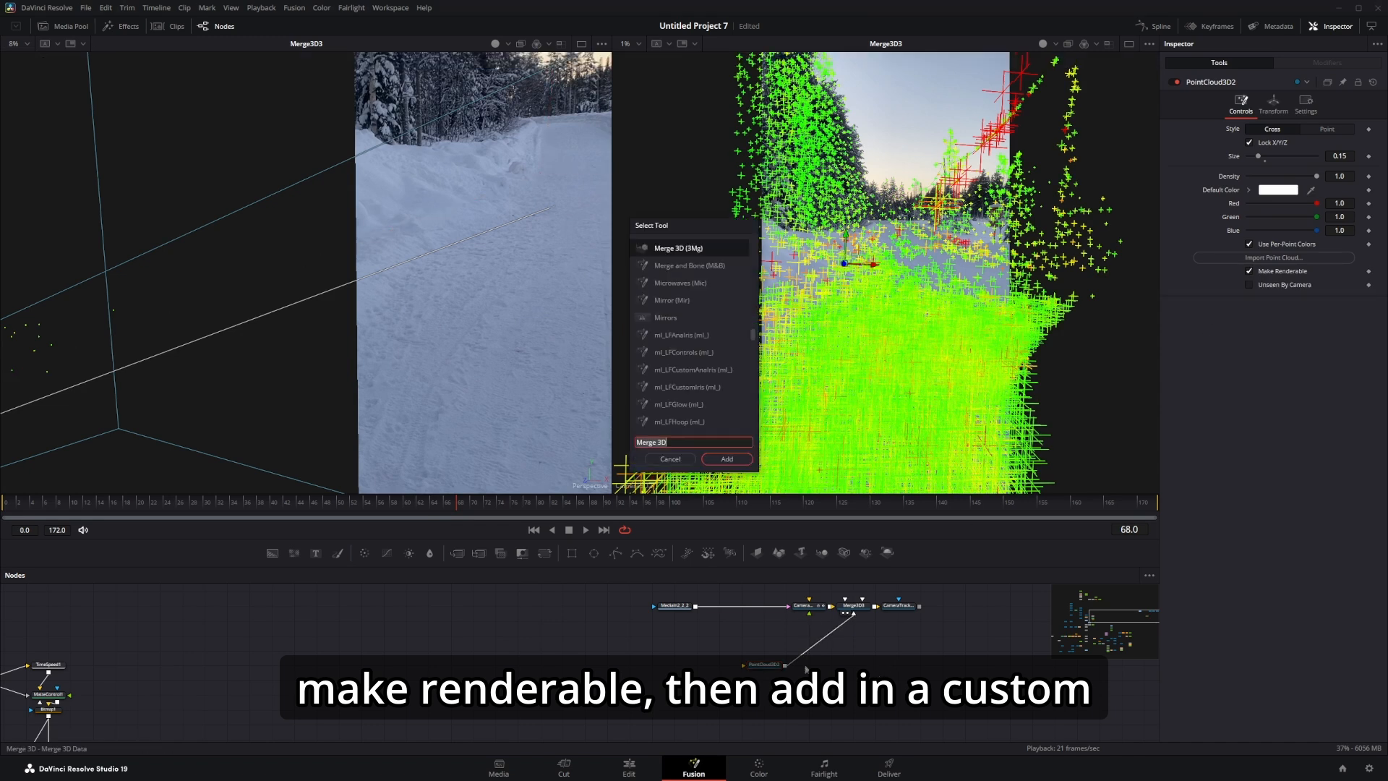
pyautogui.write('custom')
pyautogui.press('Down')
pyautogui.press('Down')
pyautogui.press('Return')
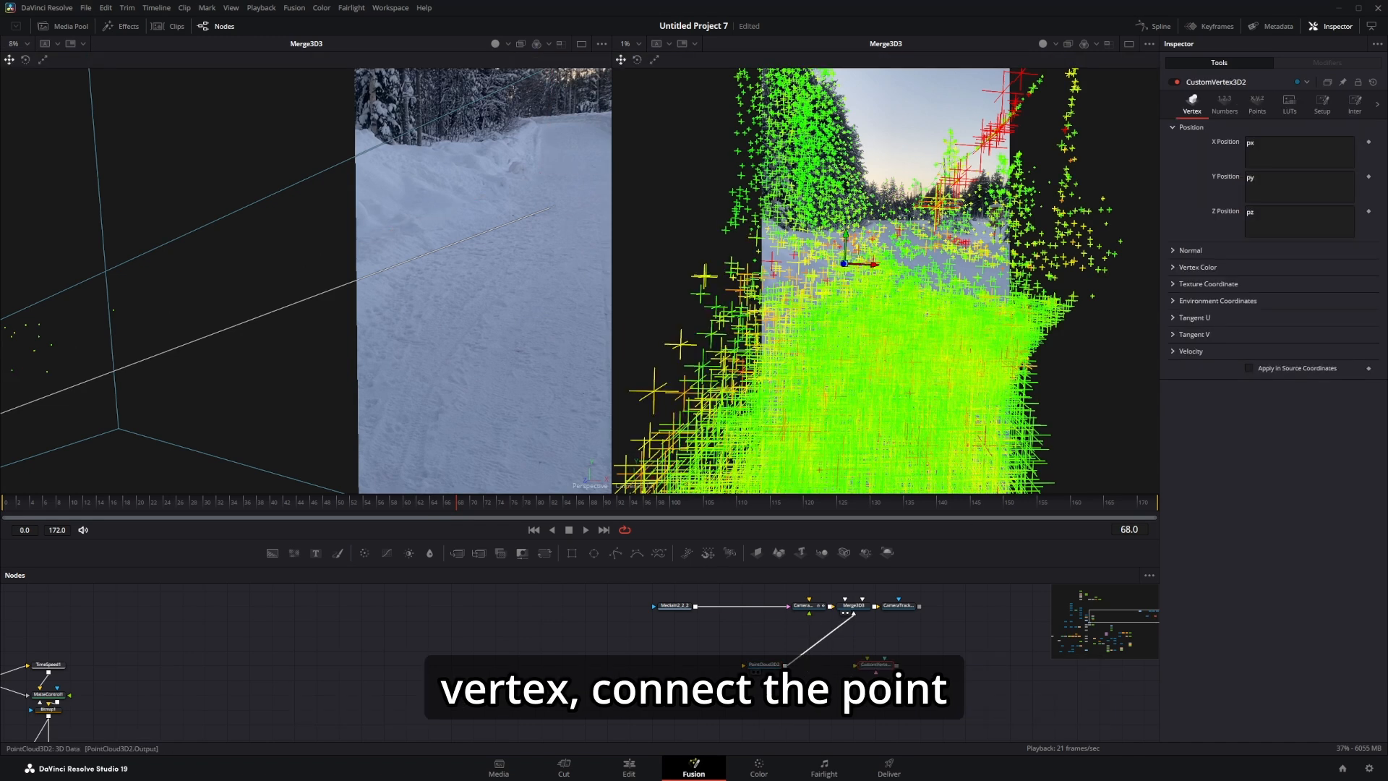
# Step: Connect the point cloud to the custom vertex node and show that node in both viewers
pyautogui.moveTo(785, 665); pyautogui.dragTo(866, 670)
pyautogui.press('1')
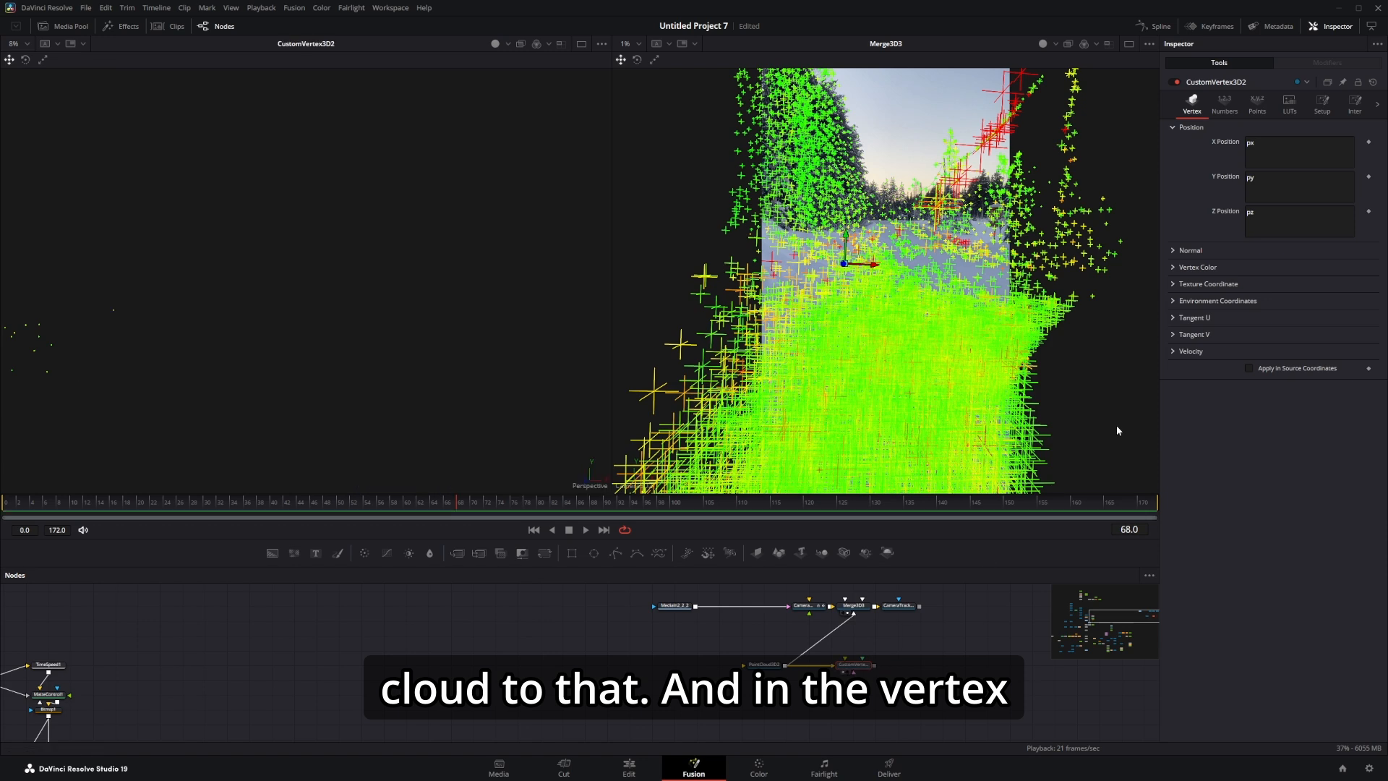
pyautogui.press('2')
# Step: Set the custom vertex node's vertex colour expressions to px for red, py for green and pz for blue
pyautogui.click(1172, 267)
pyautogui.click(1267, 289)
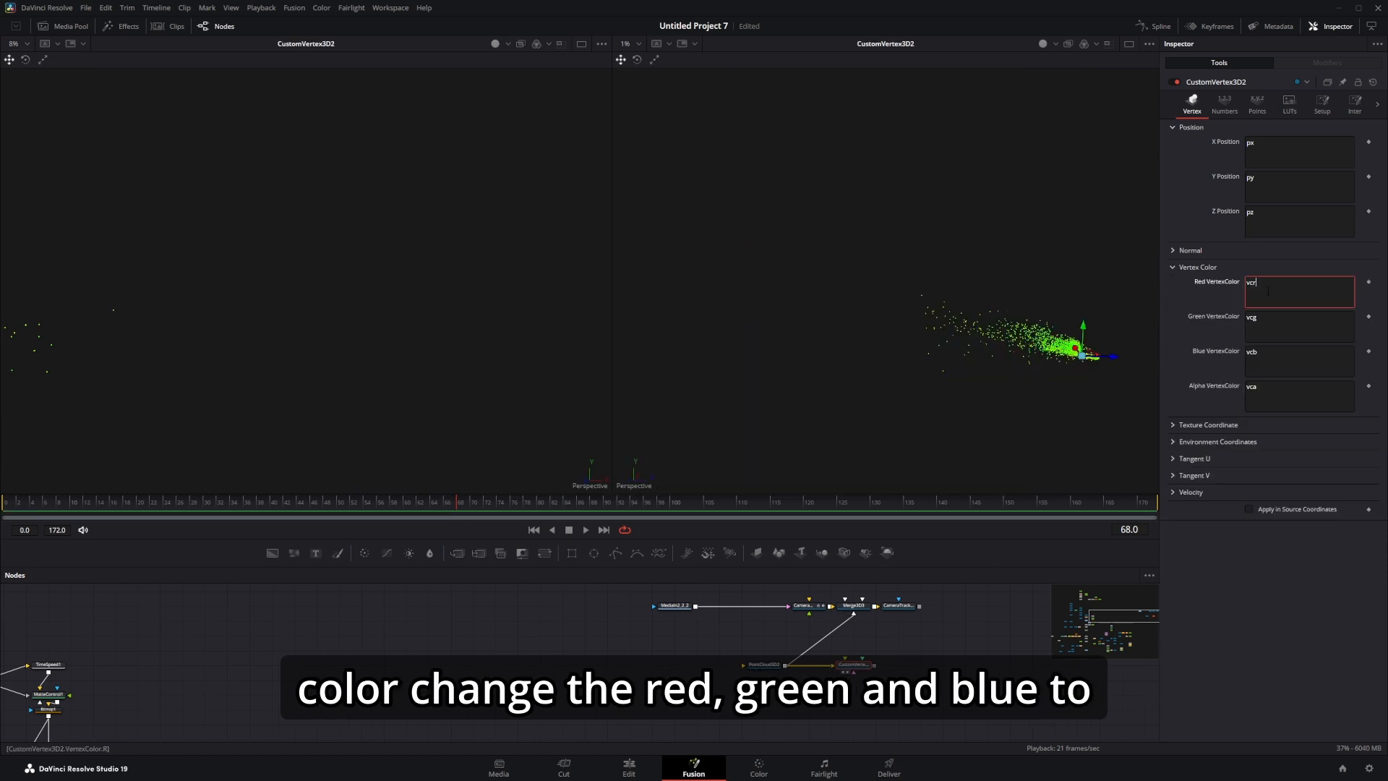
pyautogui.press('BackSpace')
pyautogui.write('px')
pyautogui.click(1277, 328)
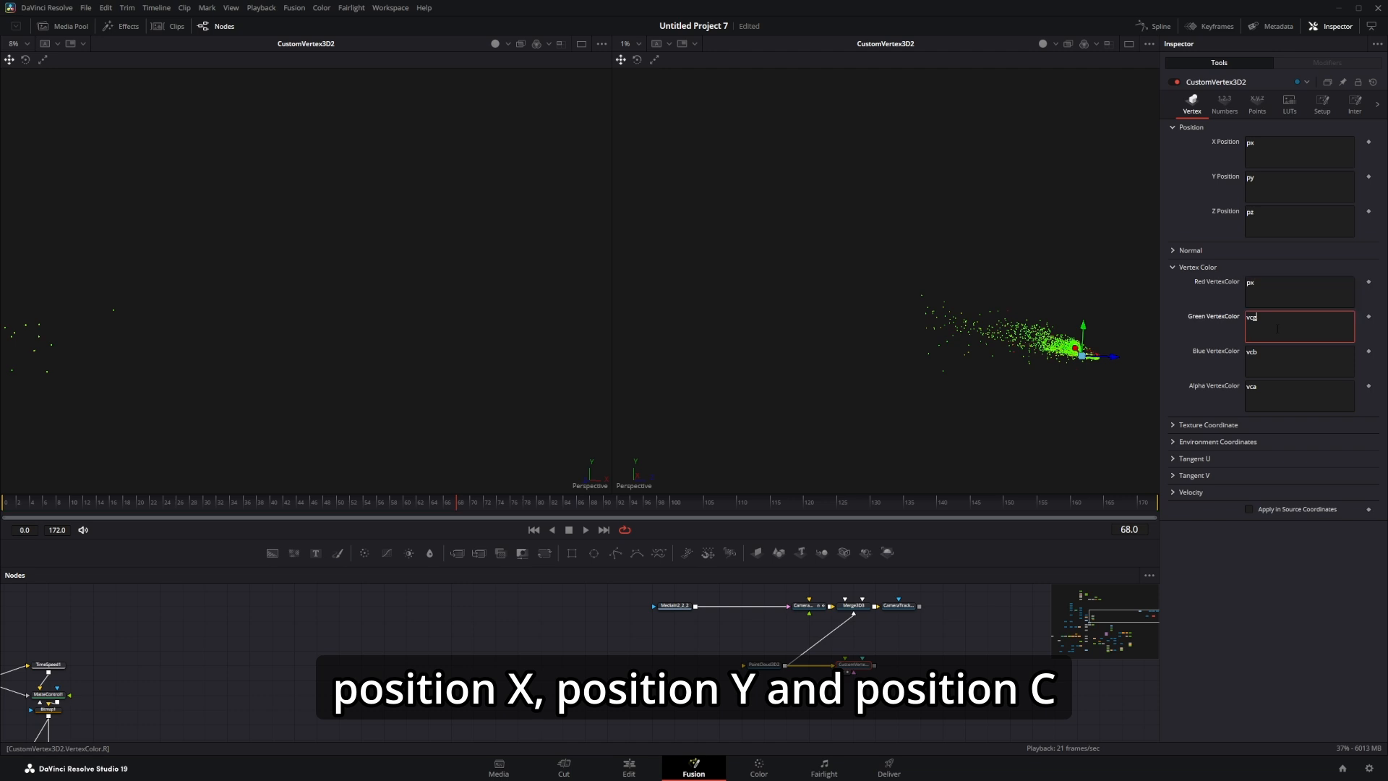
pyautogui.press('BackSpace')
pyautogui.press('BackSpace')
pyautogui.press('BackSpace')
pyautogui.write('py')
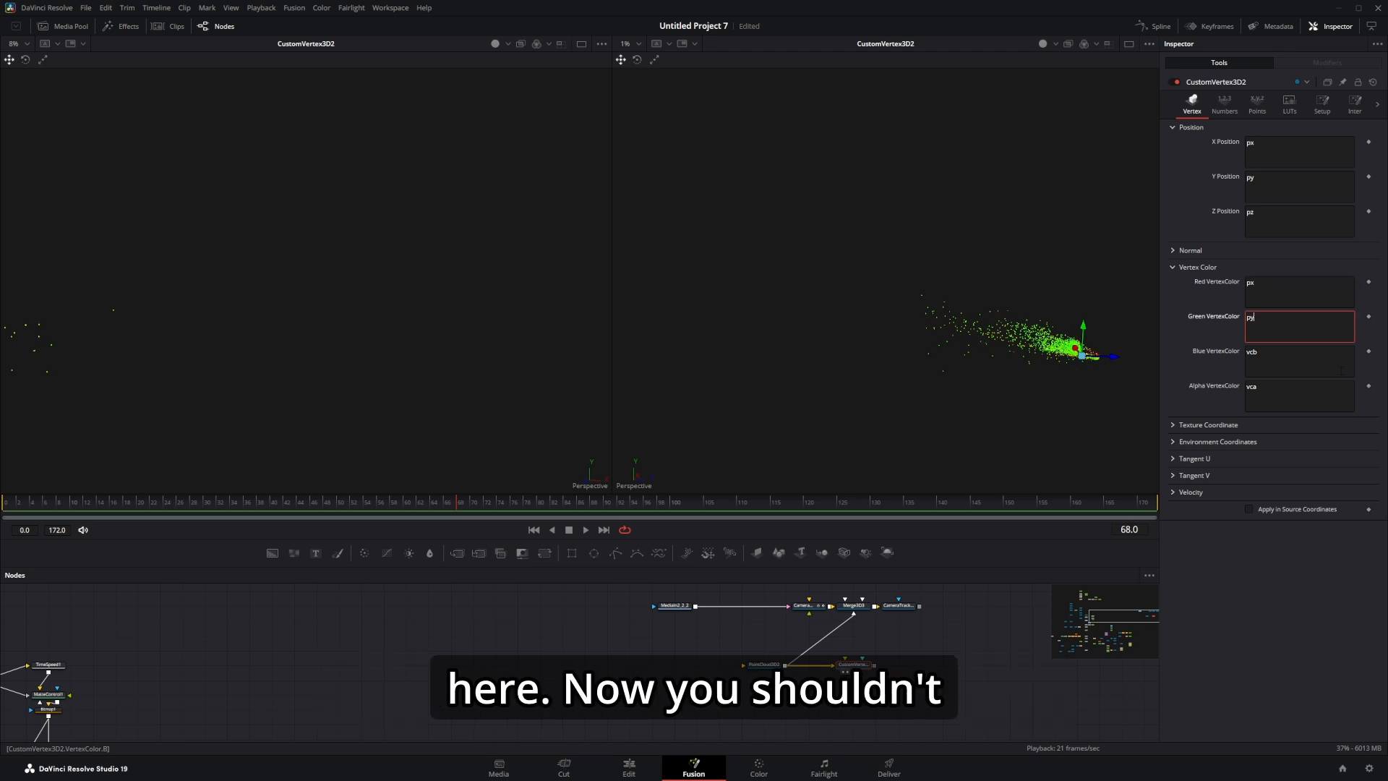
pyautogui.click(1277, 361)
pyautogui.press('BackSpace')
pyautogui.press('BackSpace')
pyautogui.press('BackSpace')
pyautogui.write('pz')
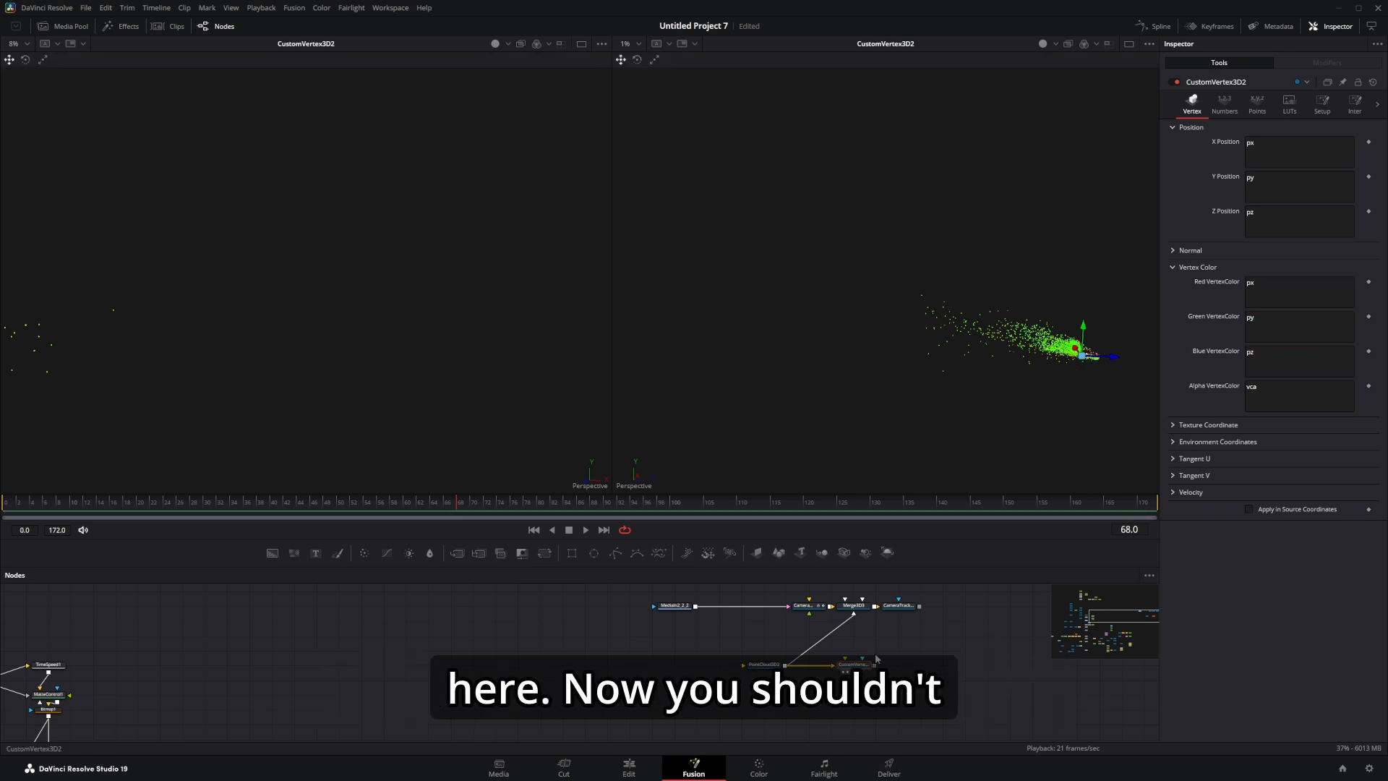
# Step: Add a UV Map 3D node after the custom vertex node, show it in both viewers and set its orientation to Z
pyautogui.moveTo(1075, 398); pyautogui.dragTo(905, 354)
pyautogui.scroll(2, 1026, 403)
pyautogui.hotkey('shift', 'space')
pyautogui.write('u')
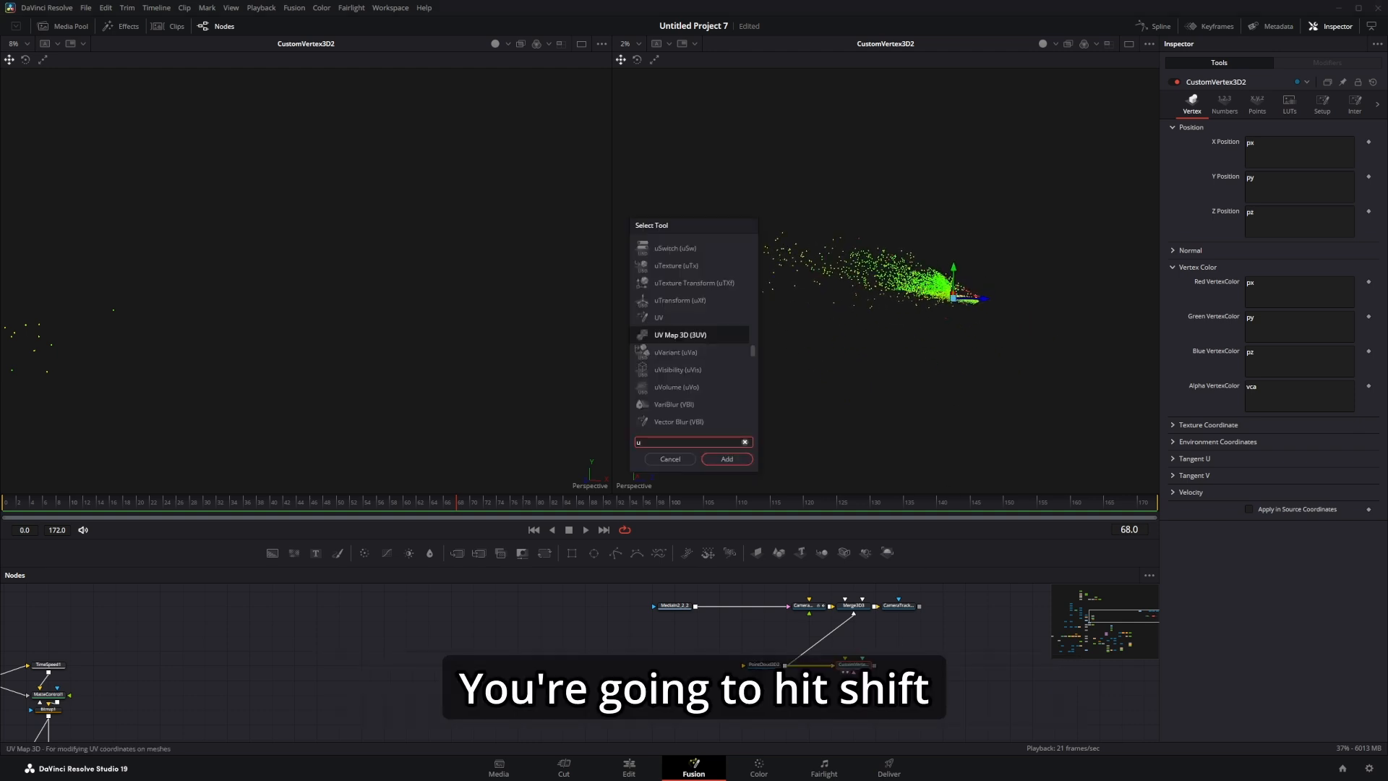
pyautogui.click(733, 464)
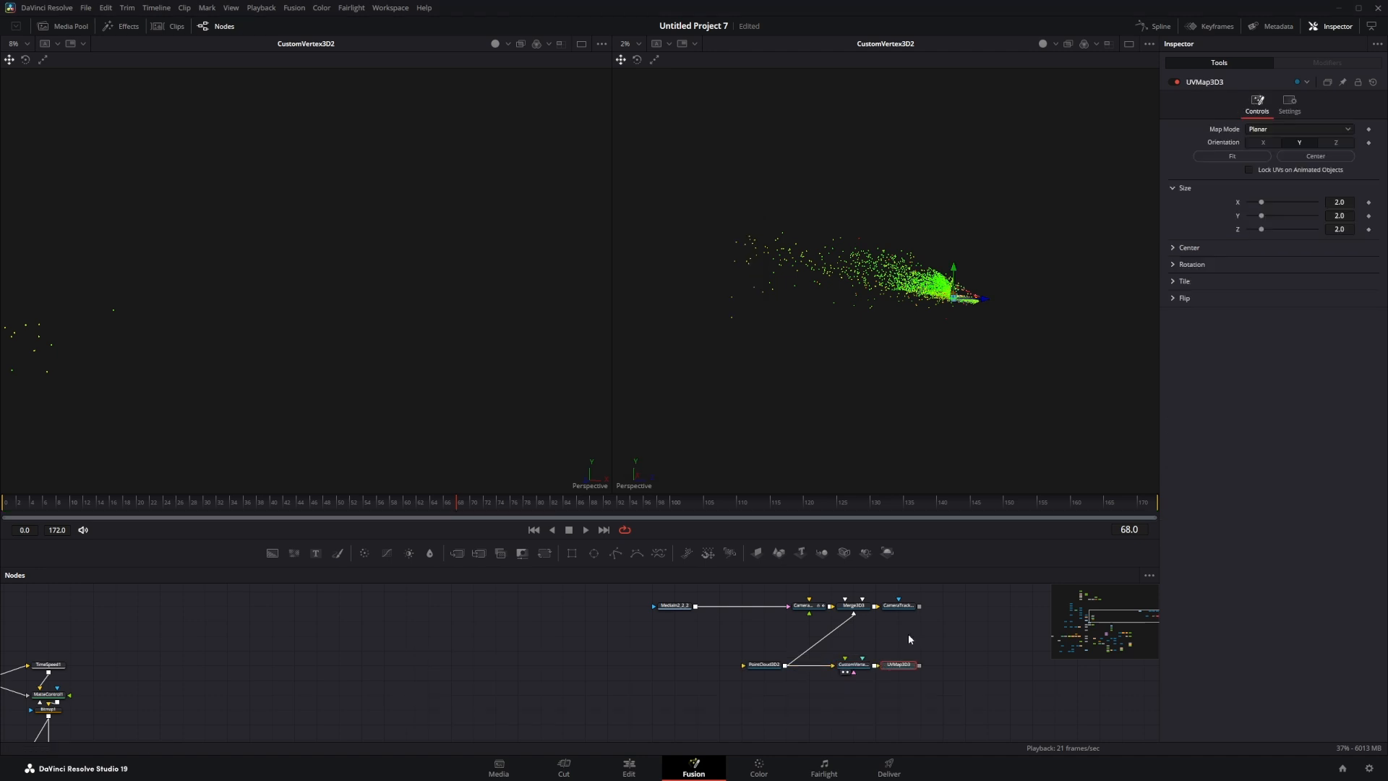
pyautogui.moveTo(988, 333); pyautogui.dragTo(943, 345)
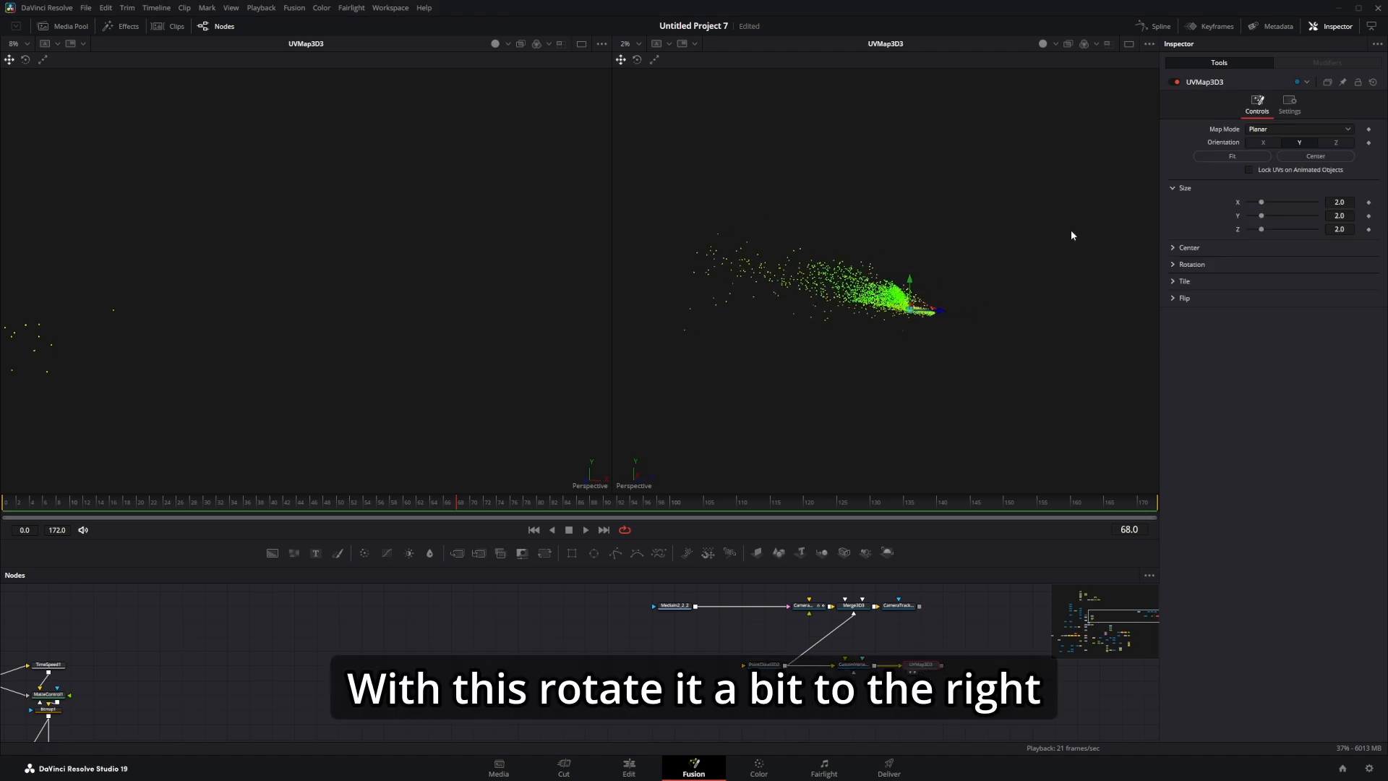
pyautogui.click(1336, 143)
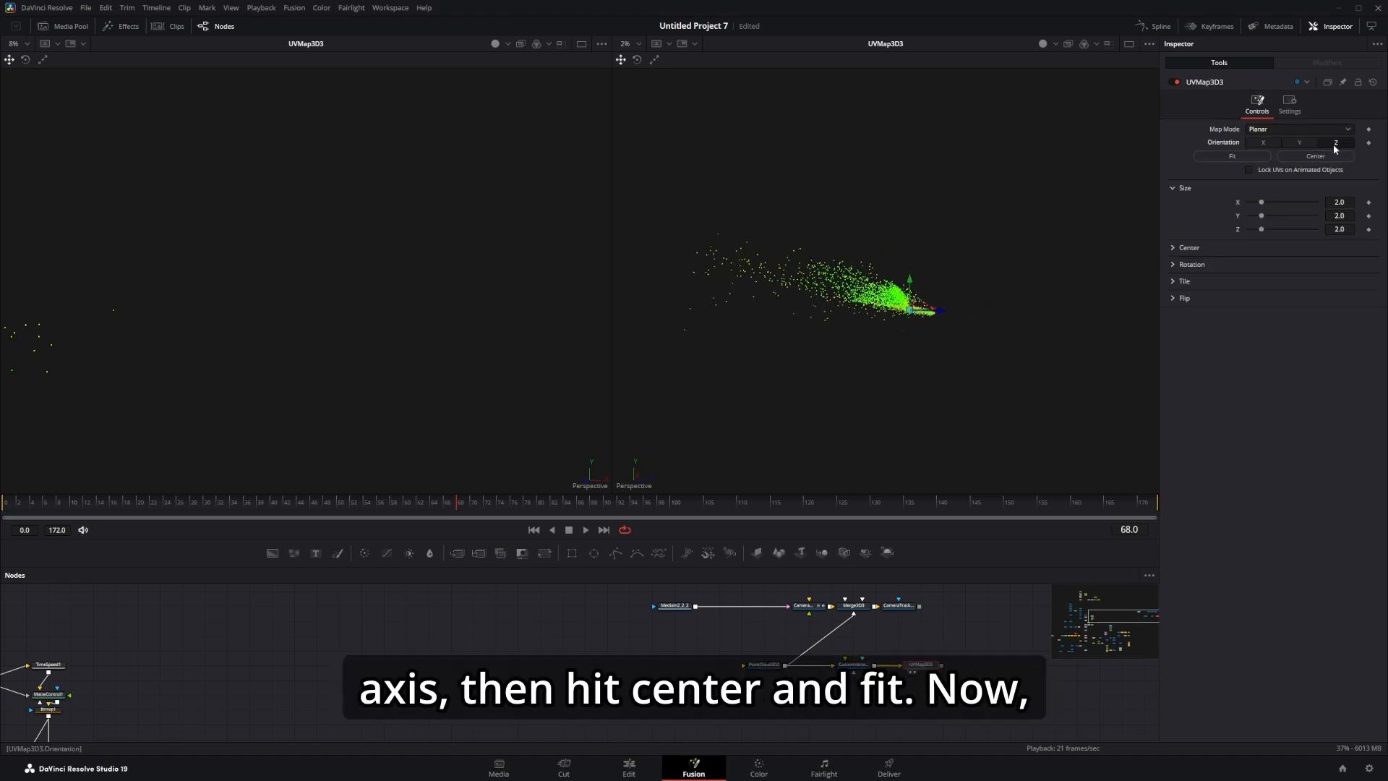
# Step: Try to fit the planar UV map to the point cloud, check how far it extends, and undo the fit
pyautogui.click(1260, 159)
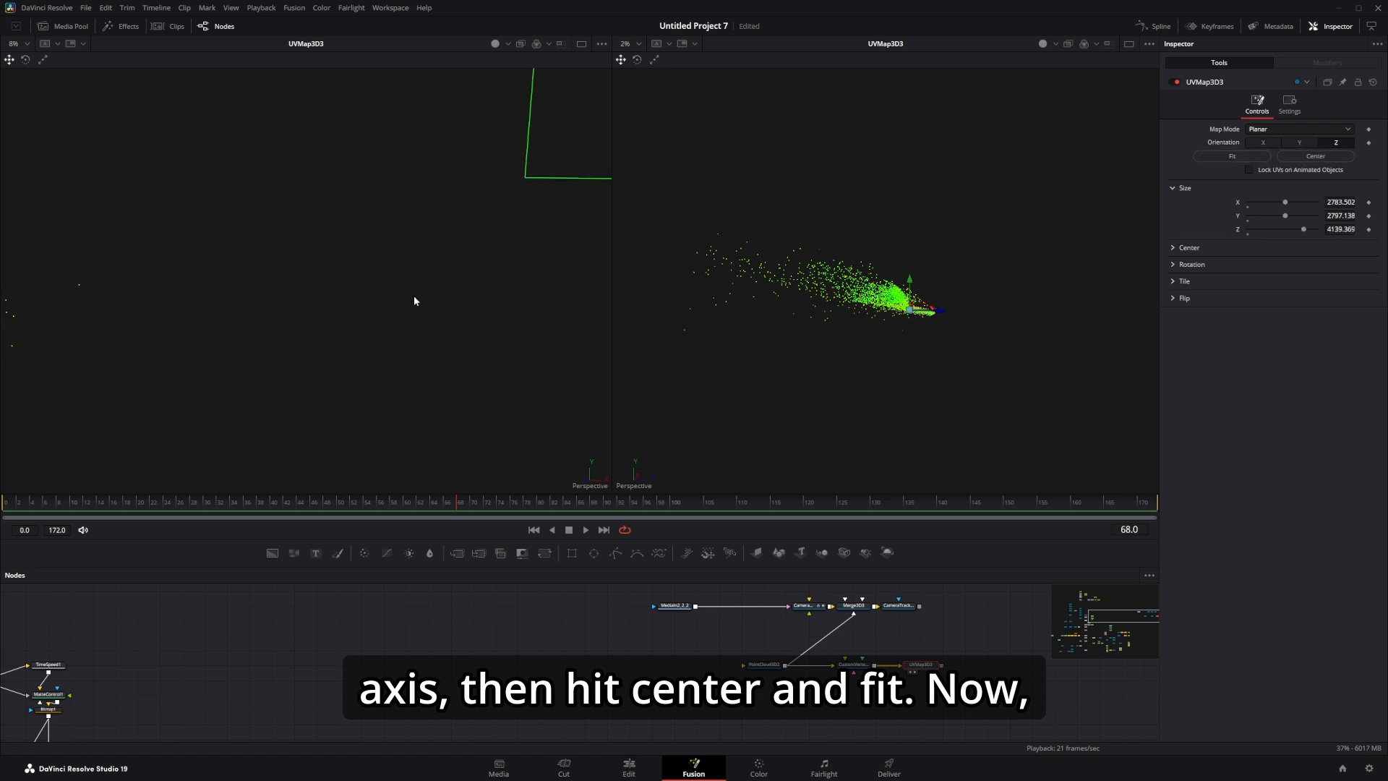
pyautogui.scroll(-10, 413, 296)
pyautogui.moveTo(347, 288); pyautogui.dragTo(631, 293)
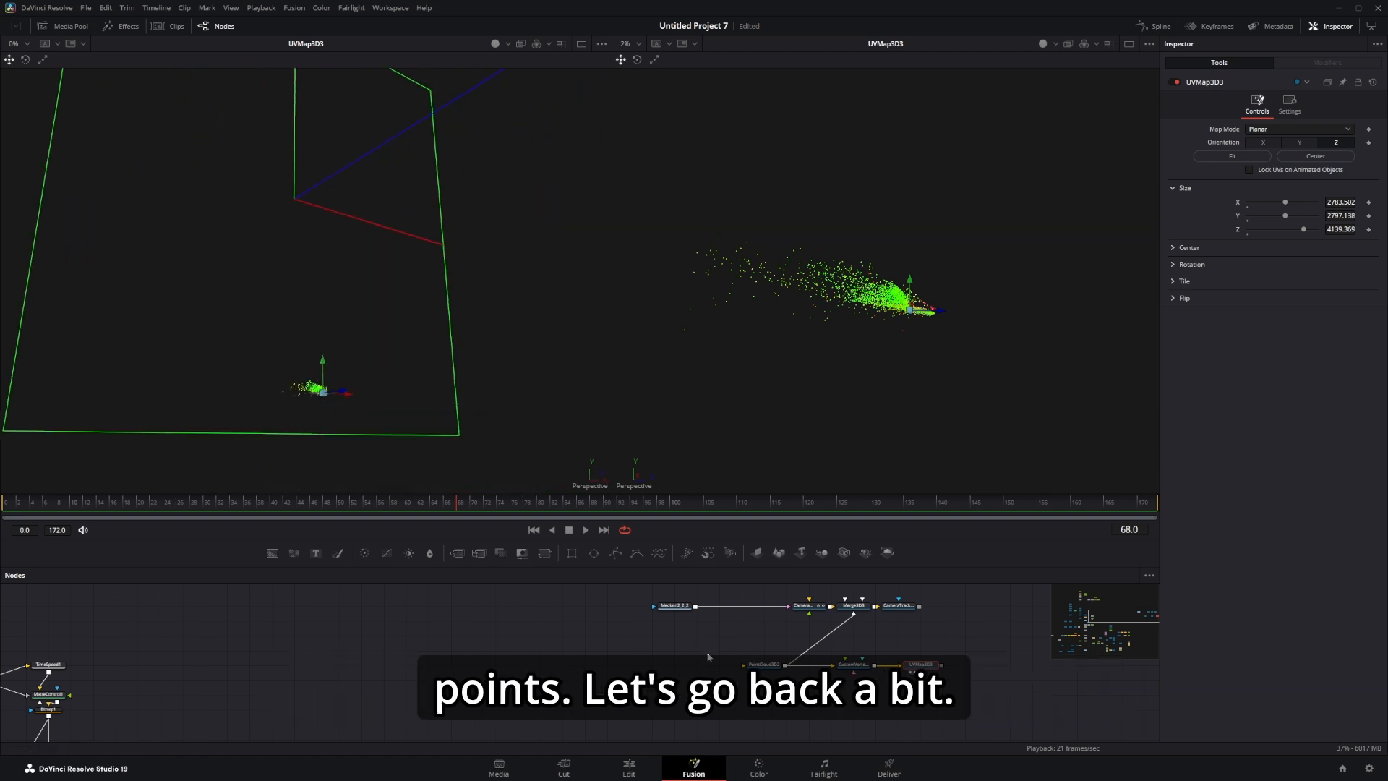
pyautogui.hotkey('ctrl', 'z')
pyautogui.hotkey('ctrl', 'z')
pyautogui.hotkey('ctrl', 'z')
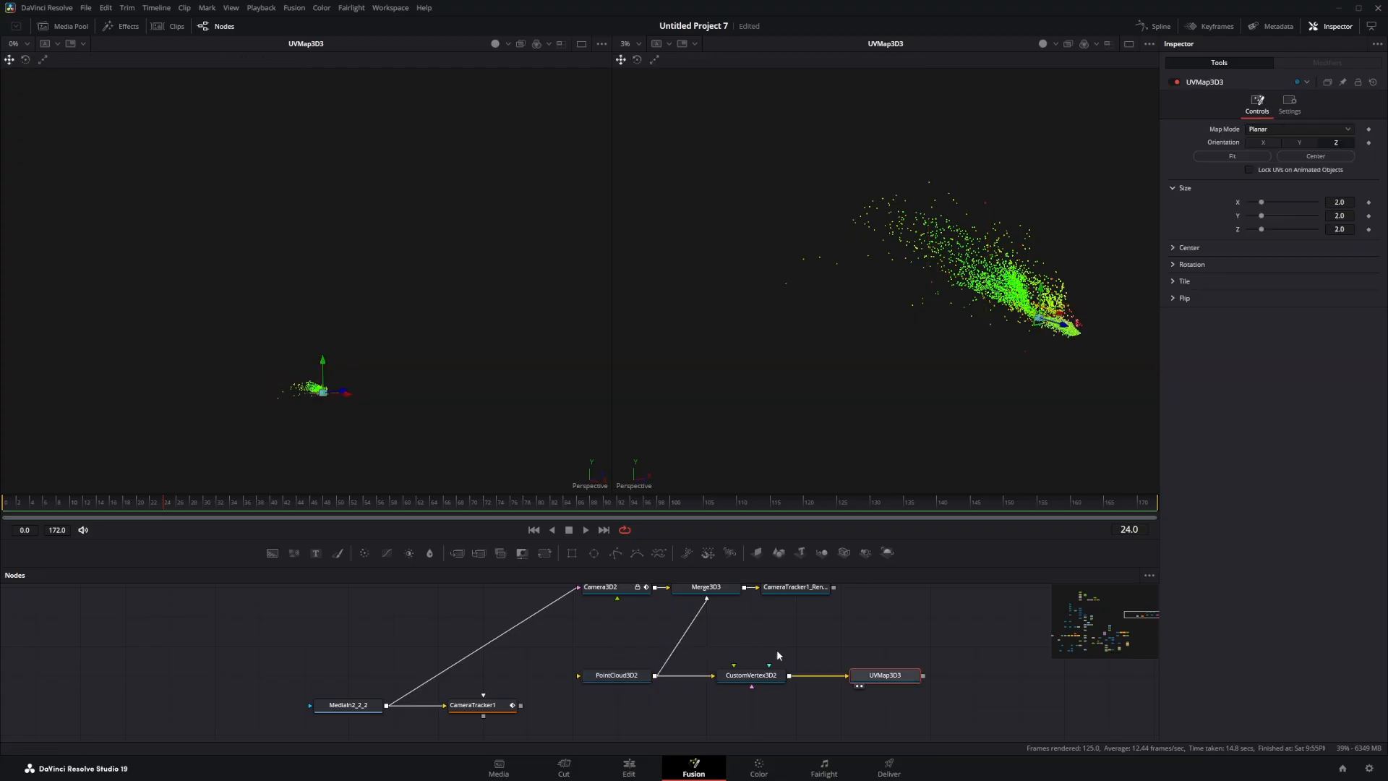
# Step: Fit the UV map to the point cloud and add a Renderer 3D node after it
pyautogui.click(1248, 155)
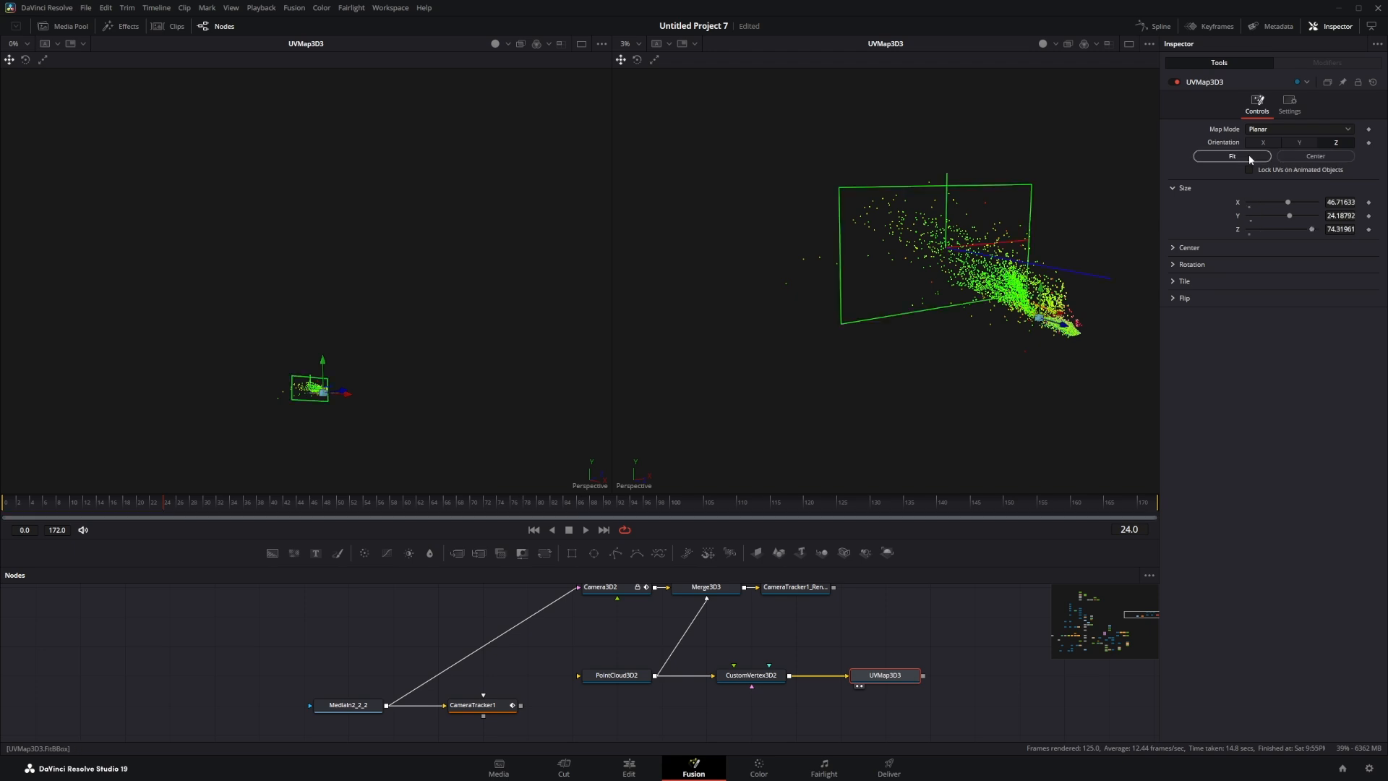
pyautogui.moveTo(918, 467); pyautogui.dragTo(915, 627)
pyautogui.hotkey('shift', 'space')
pyautogui.write('re')
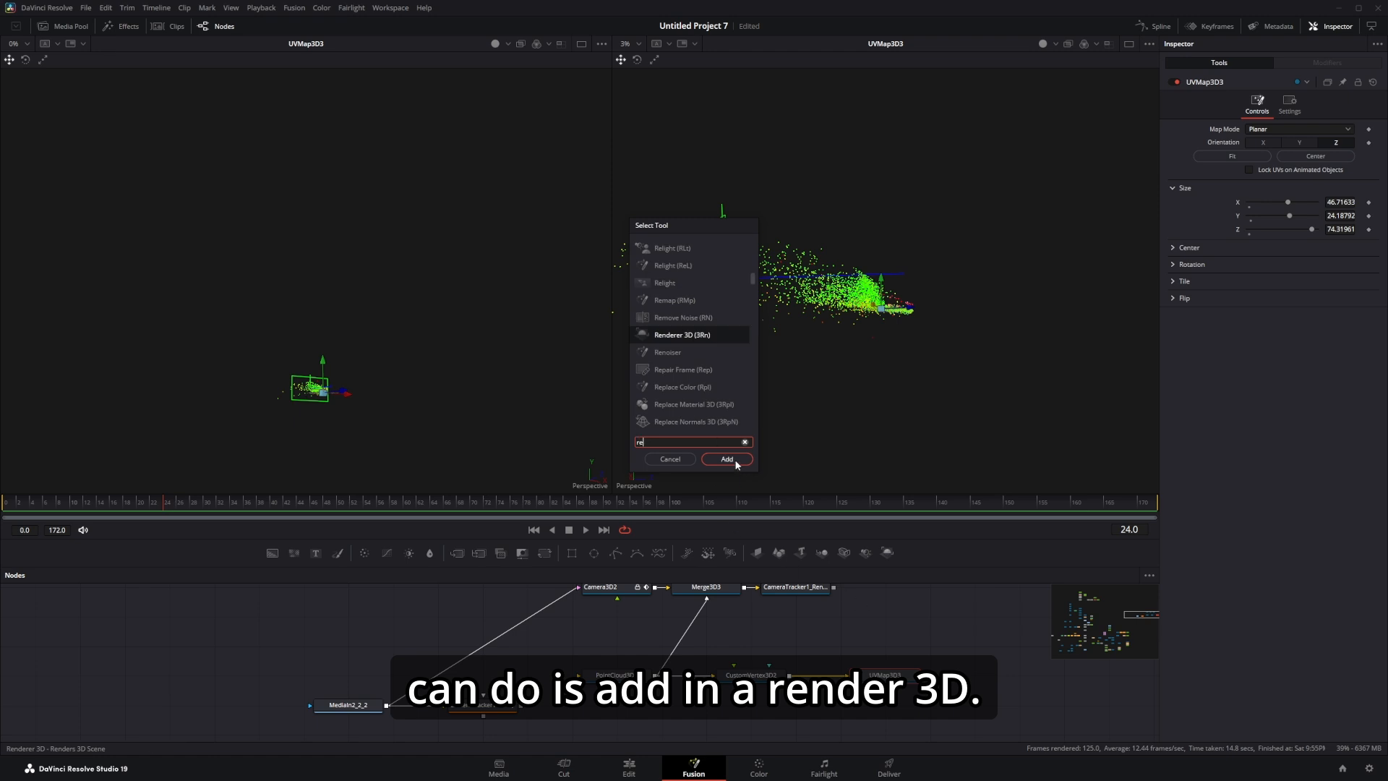
pyautogui.click(727, 458)
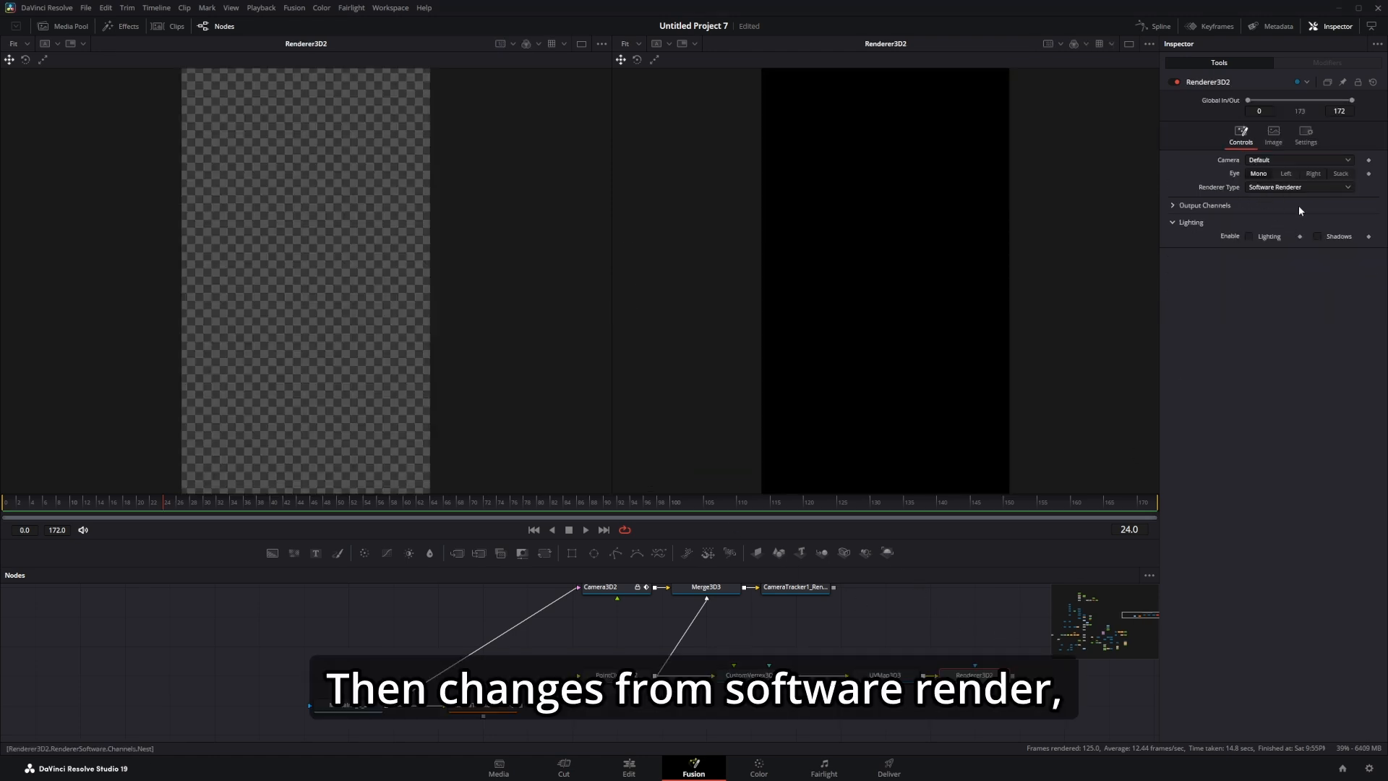
# Step: Set the renderer type to Hardware UV Renderer and halve the output size to 540 by 960
pyautogui.click(1259, 189)
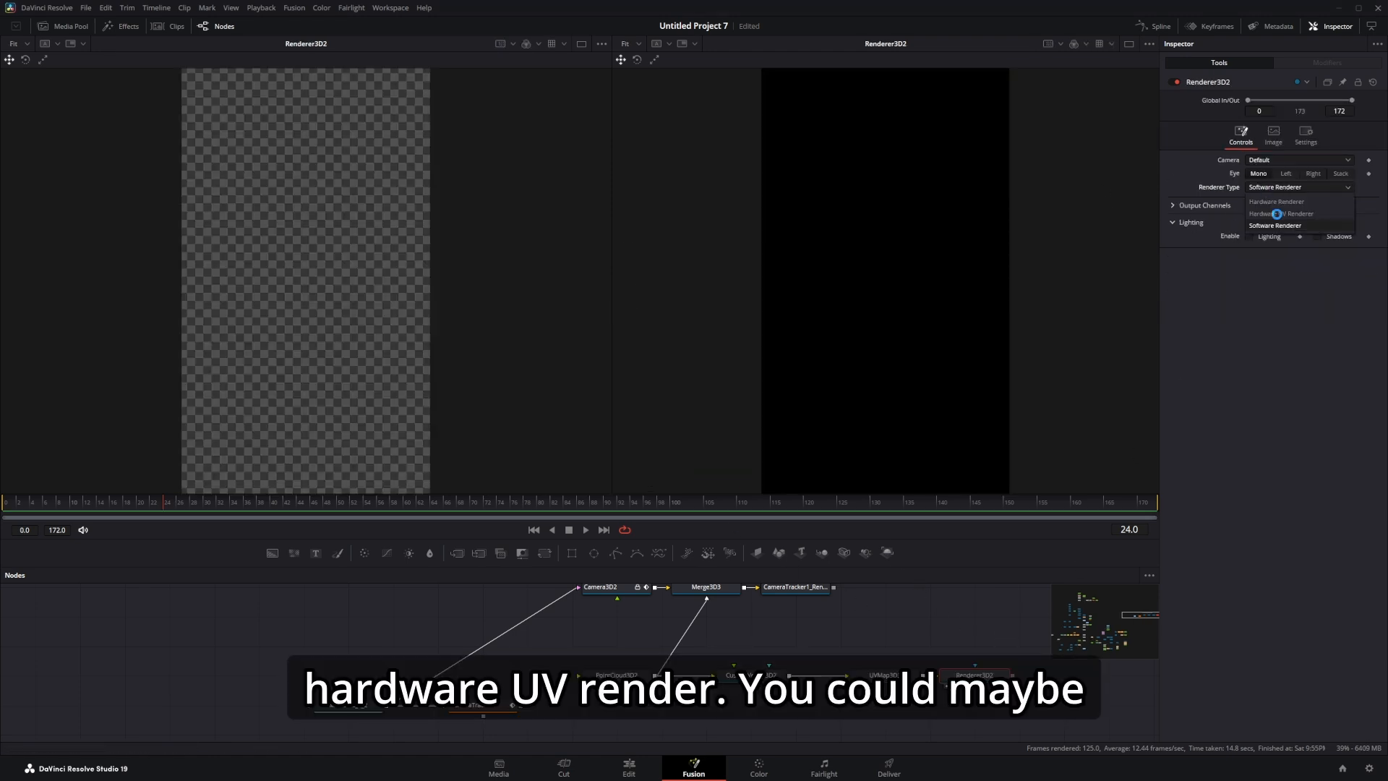
pyautogui.click(1277, 220)
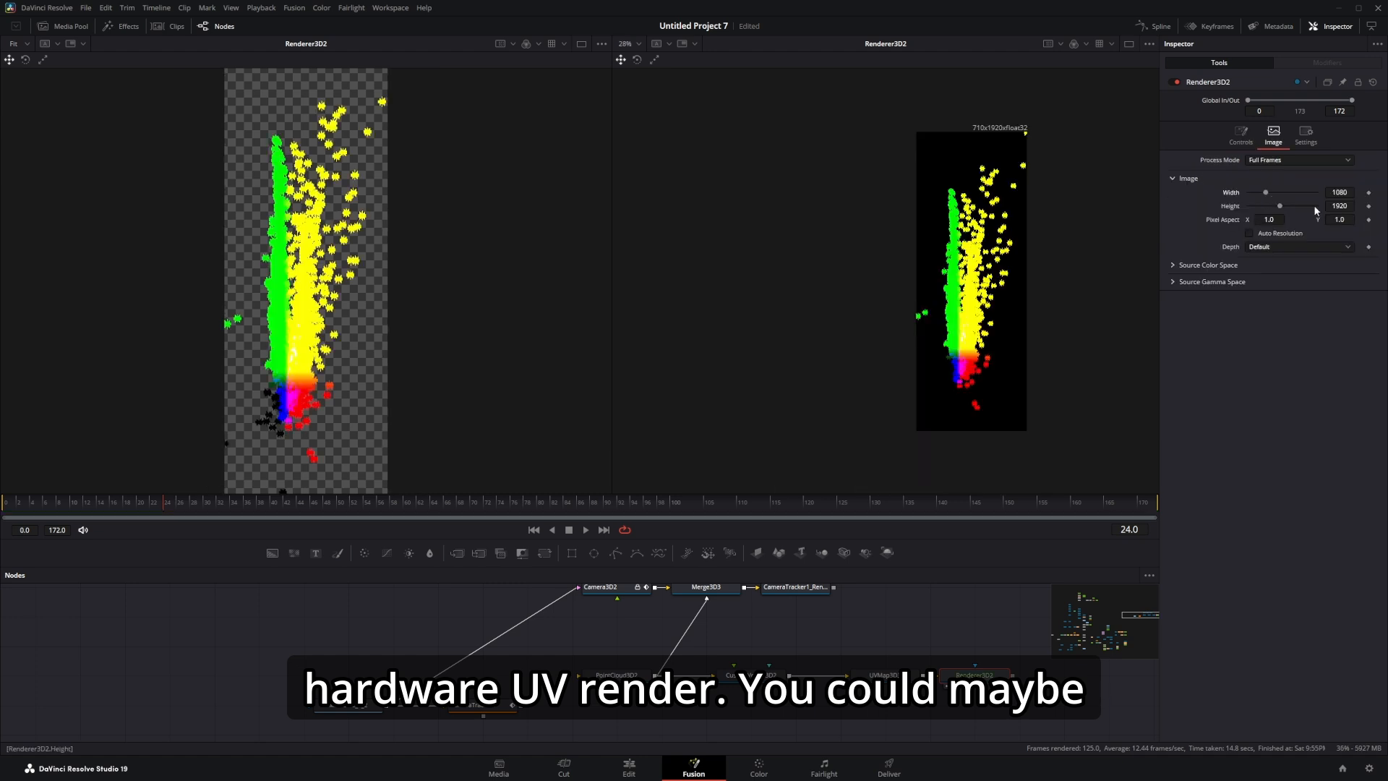
pyautogui.click(1273, 134)
pyautogui.click(1339, 205)
pyautogui.write('/2')
pyautogui.press('Return')
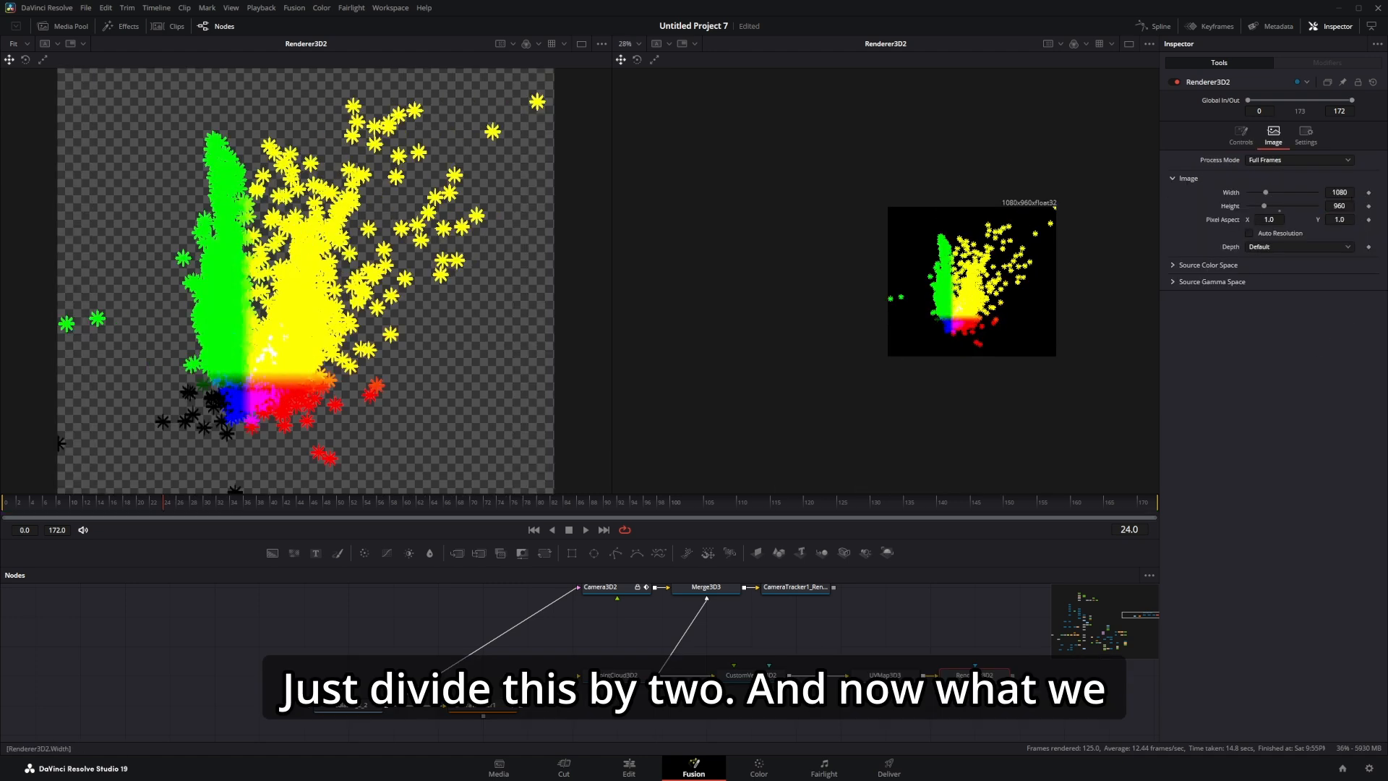
pyautogui.click(1339, 193)
pyautogui.write('/2')
pyautogui.press('Return')
pyautogui.hotkey('ctrl', 'f')
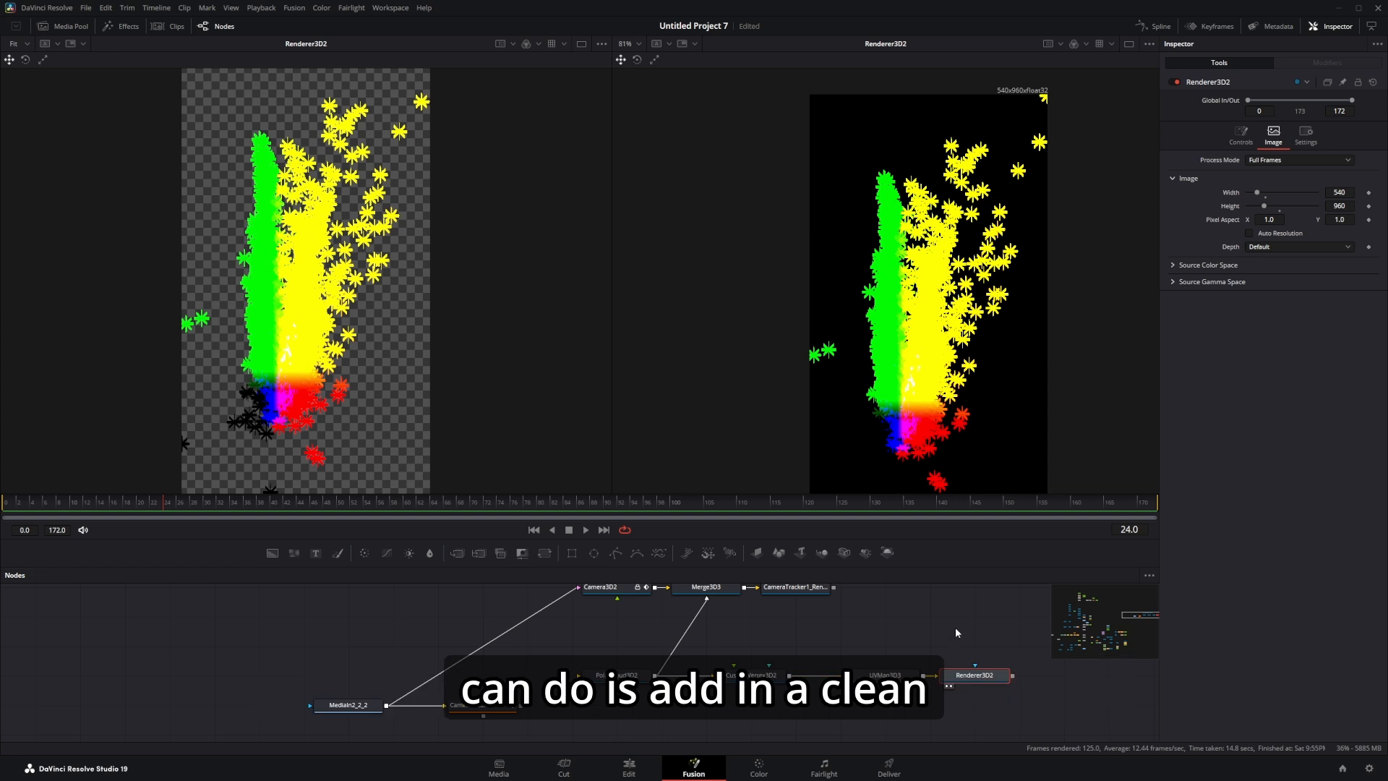
# Step: Add a Clean Plate node after the Renderer 3D node
pyautogui.hotkey('shift', 'space')
pyautogui.write('clean')
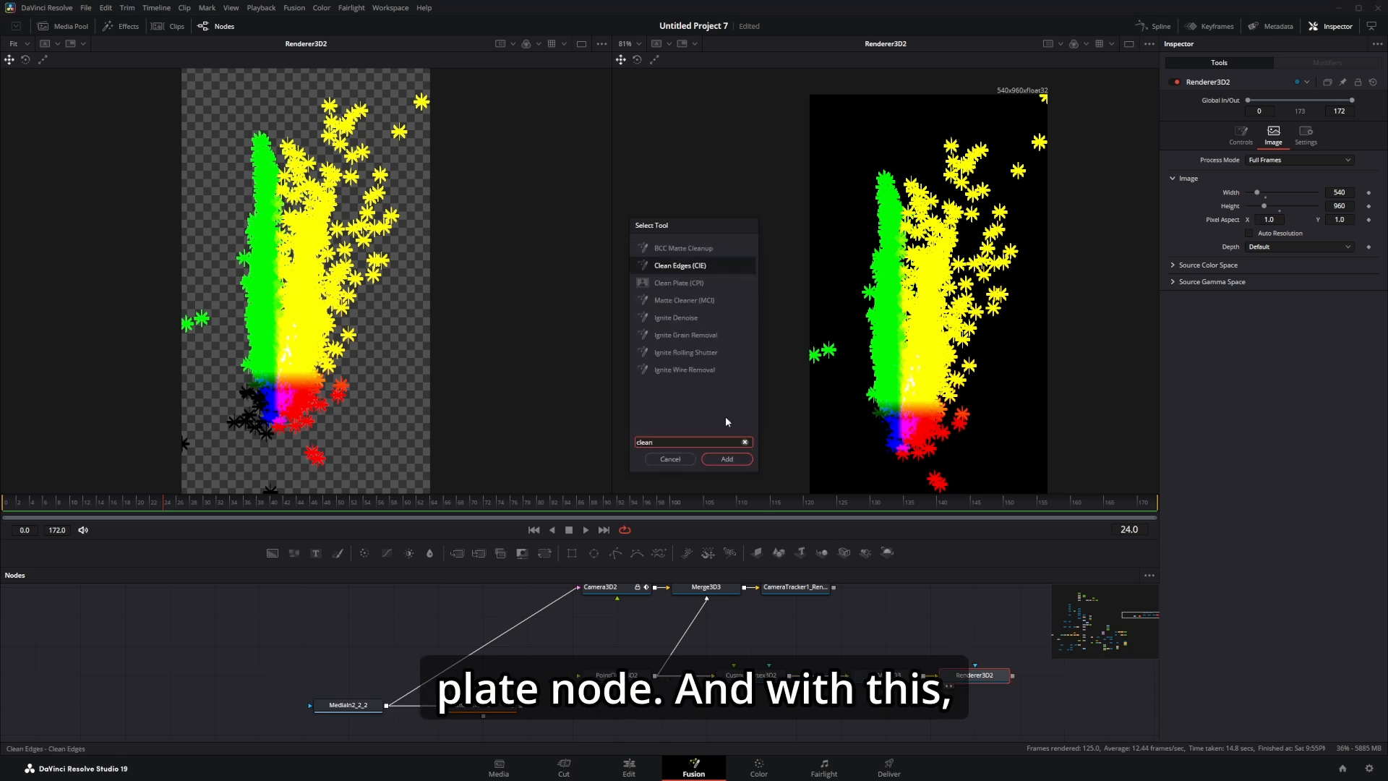
pyautogui.doubleClick(679, 282)
pyautogui.moveTo(927, 639); pyautogui.dragTo(803, 550)
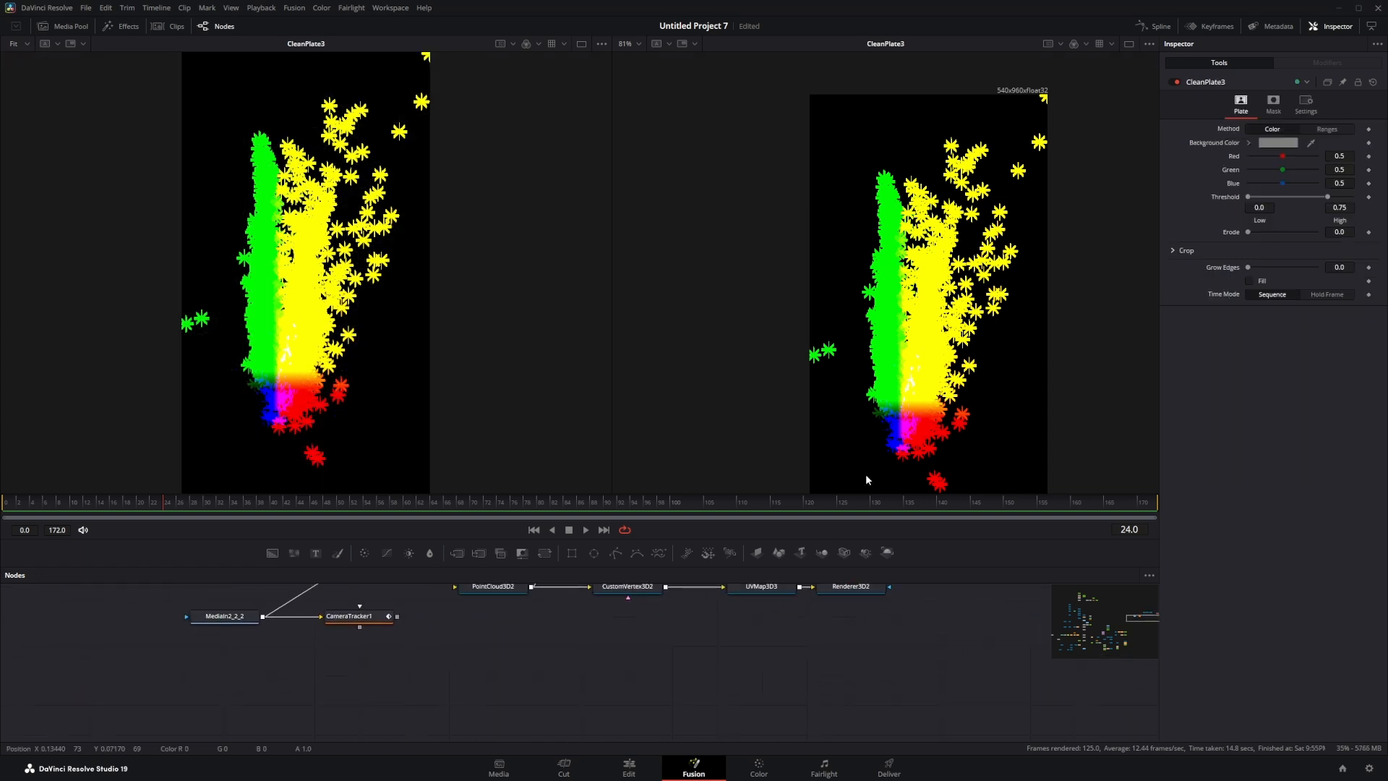
# Step: Set the clean plate's method to Ranges with Grow Edges about 0.11 and Fill enabled, and play it back
pyautogui.click(1327, 129)
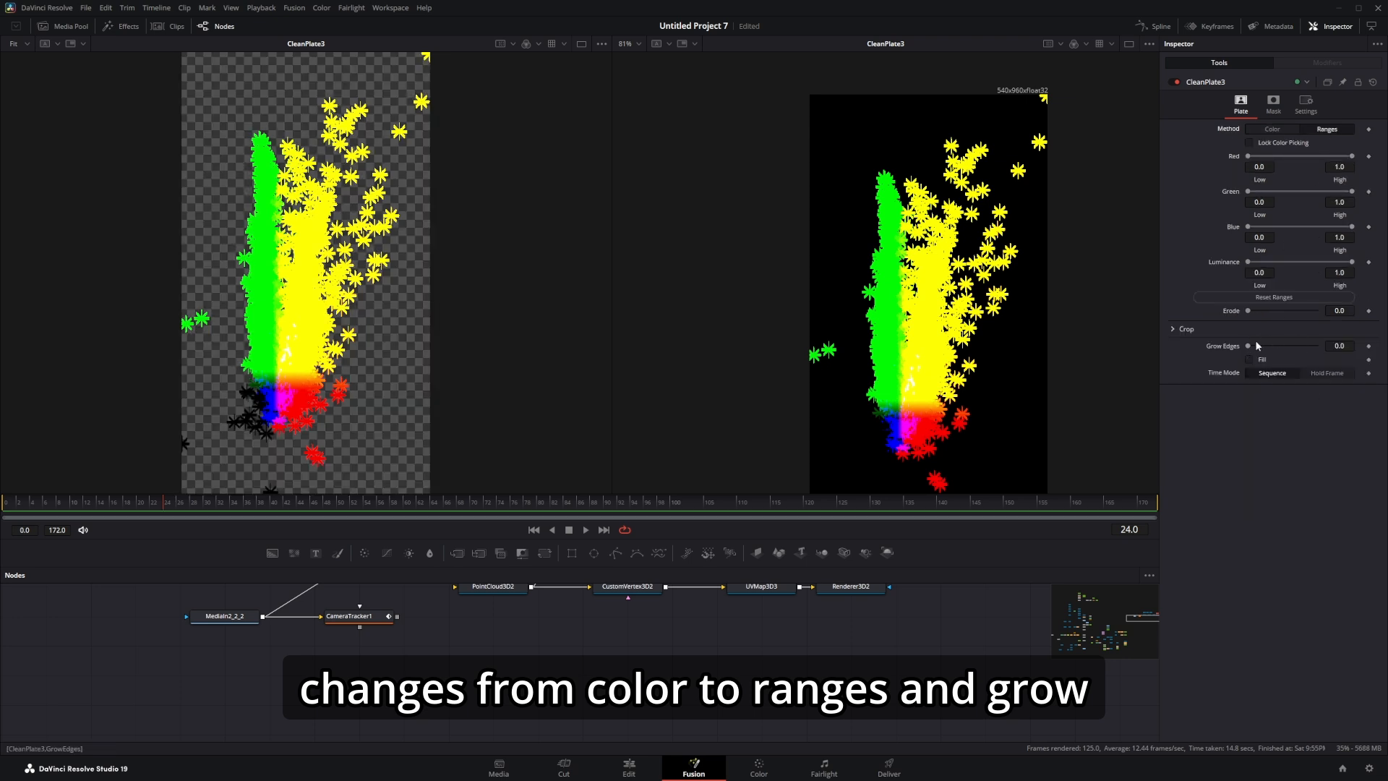
pyautogui.moveTo(1248, 344); pyautogui.dragTo(1285, 340)
pyautogui.click(1249, 359)
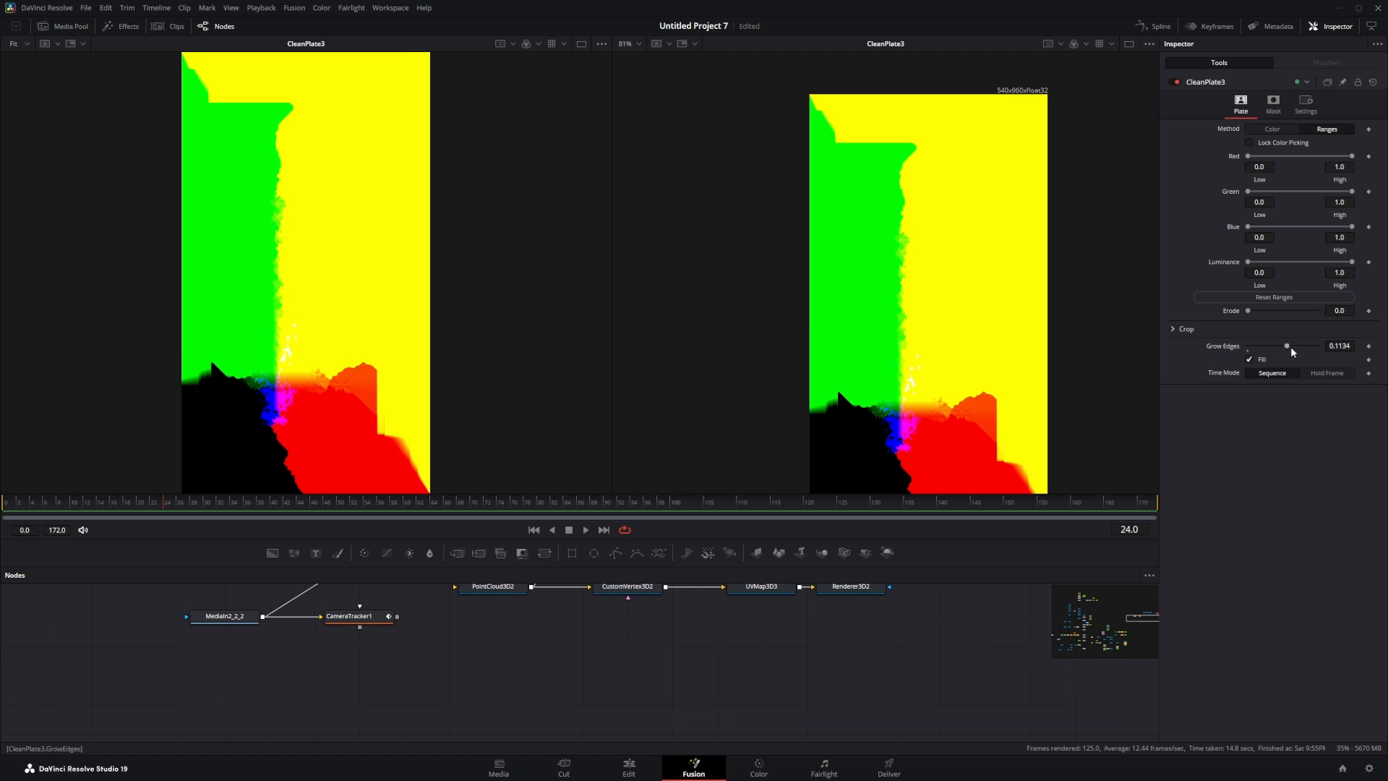
pyautogui.press('space')
# Step: Show the Merge 3D scene in both viewers and disconnect the point cloud from it
pyautogui.moveTo(821, 626); pyautogui.dragTo(870, 693)
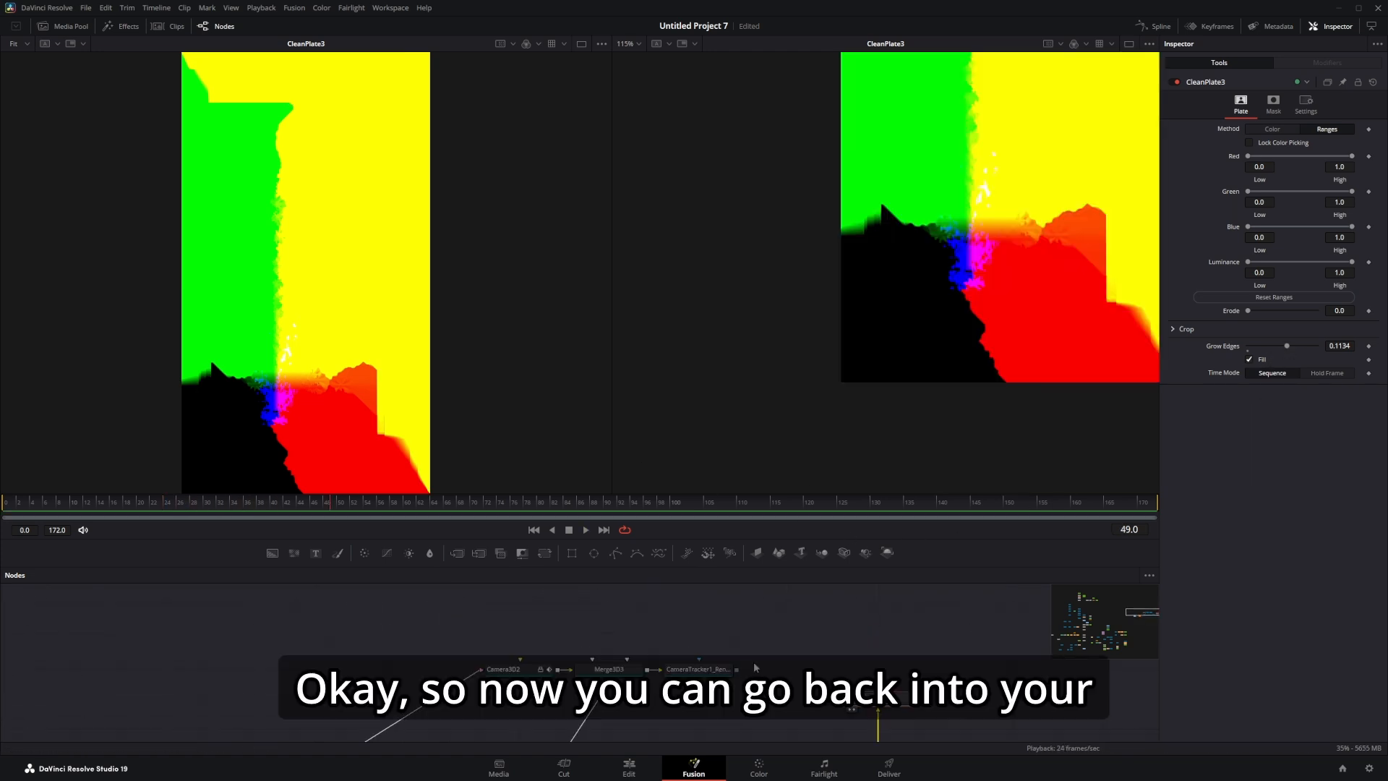
pyautogui.click(613, 666)
pyautogui.moveTo(613, 668); pyautogui.dragTo(708, 606)
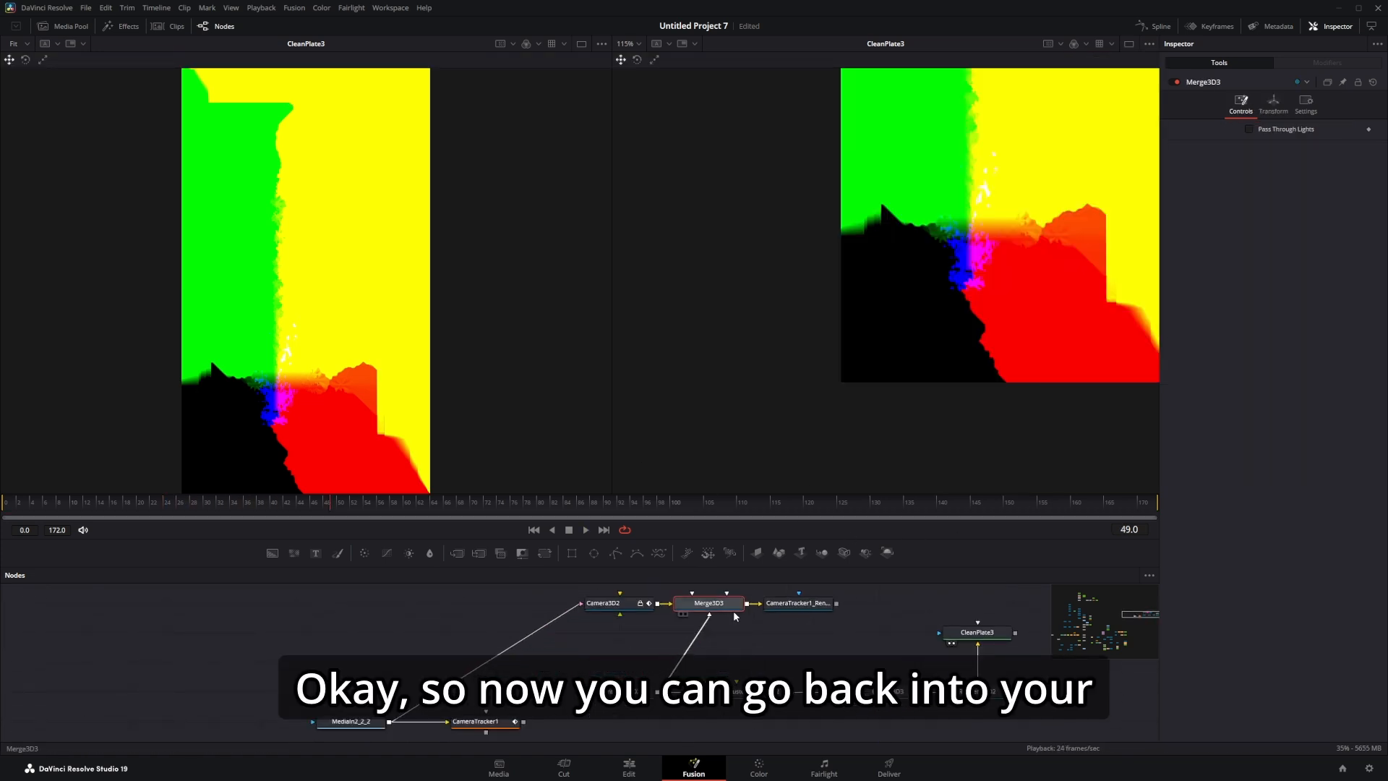
pyautogui.click(680, 615)
pyautogui.click(685, 614)
pyautogui.moveTo(764, 624); pyautogui.dragTo(725, 638)
pyautogui.moveTo(768, 649); pyautogui.dragTo(715, 751)
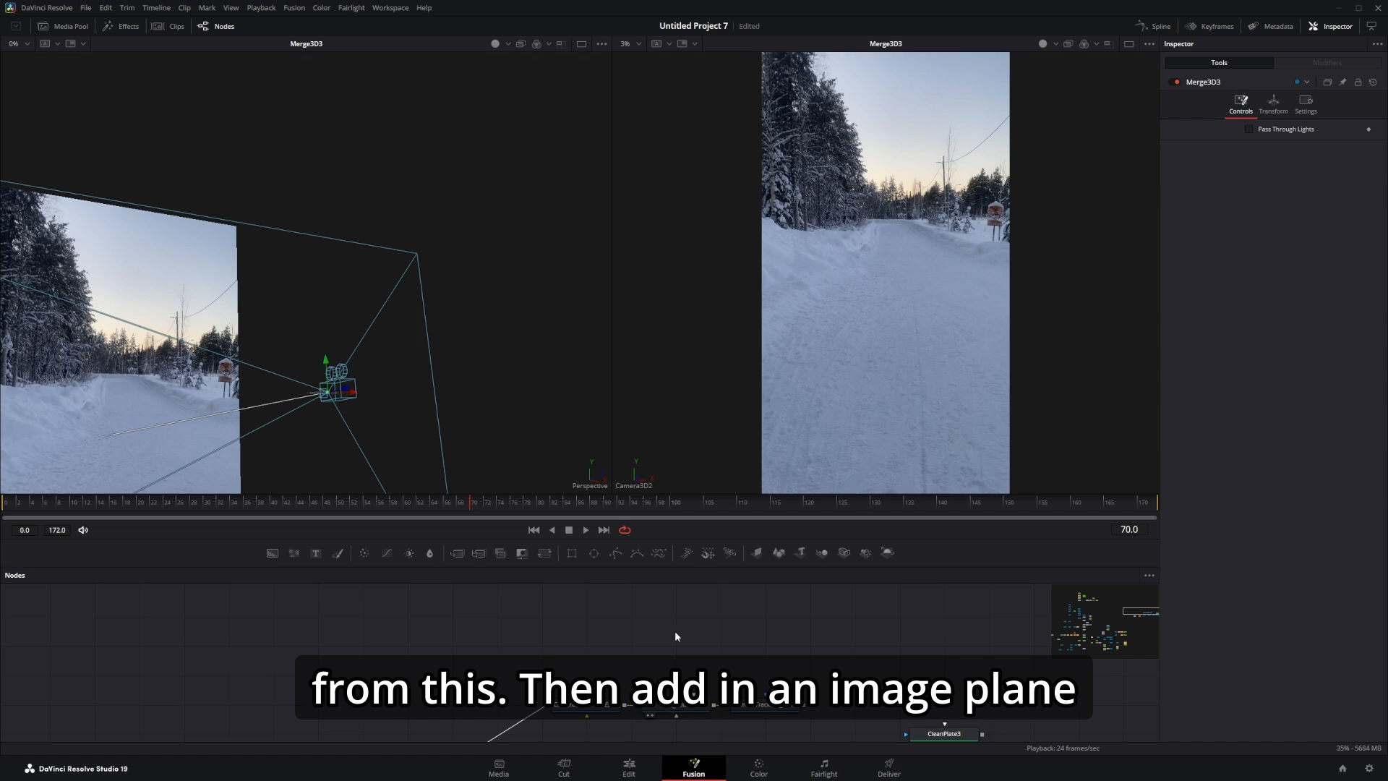
# Step: Add an Image Plane 3D node above the Merge 3D and connect it to a new Displace 3D node
pyautogui.hotkey('shift', 'space')
pyautogui.write('image')
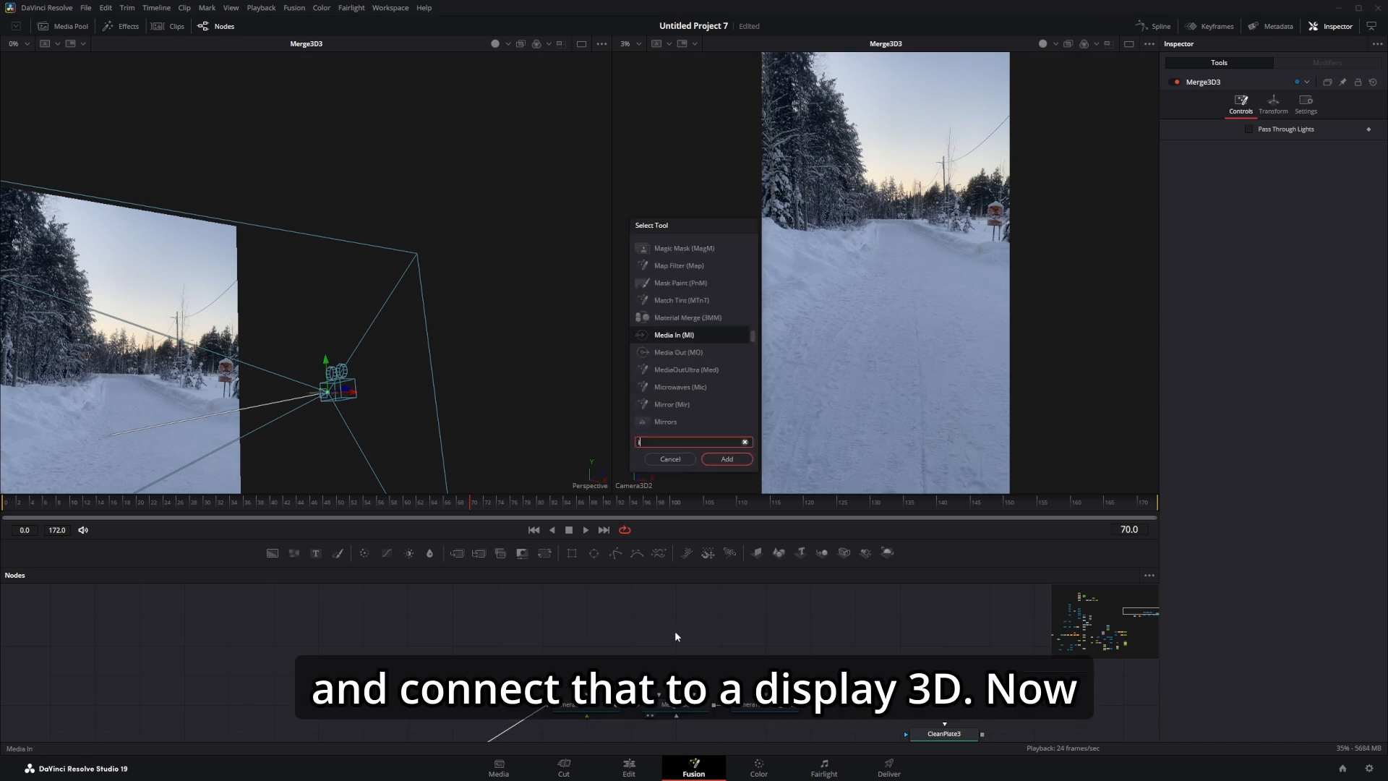
pyautogui.press('Return')
pyautogui.moveTo(680, 651); pyautogui.dragTo(685, 612)
pyautogui.hotkey('shift', 'space')
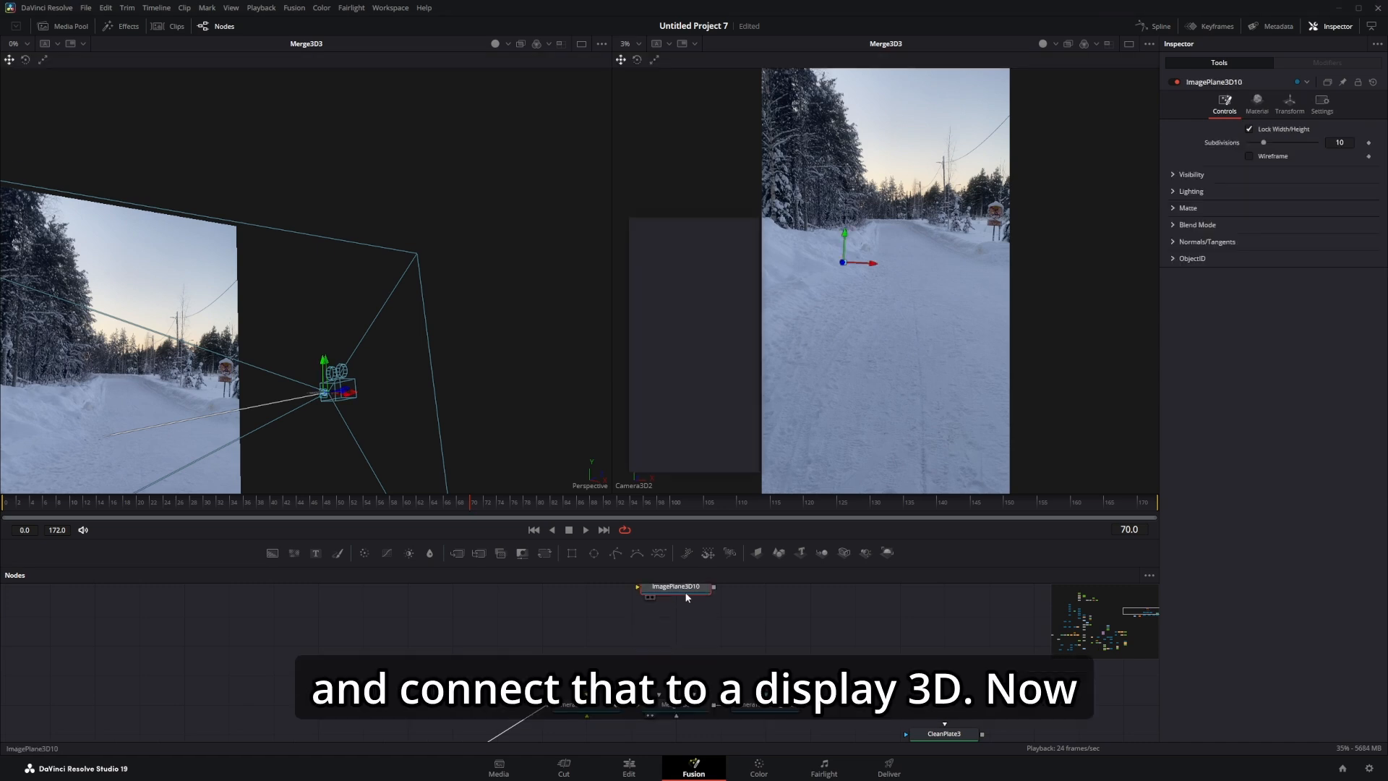
pyautogui.write('displace')
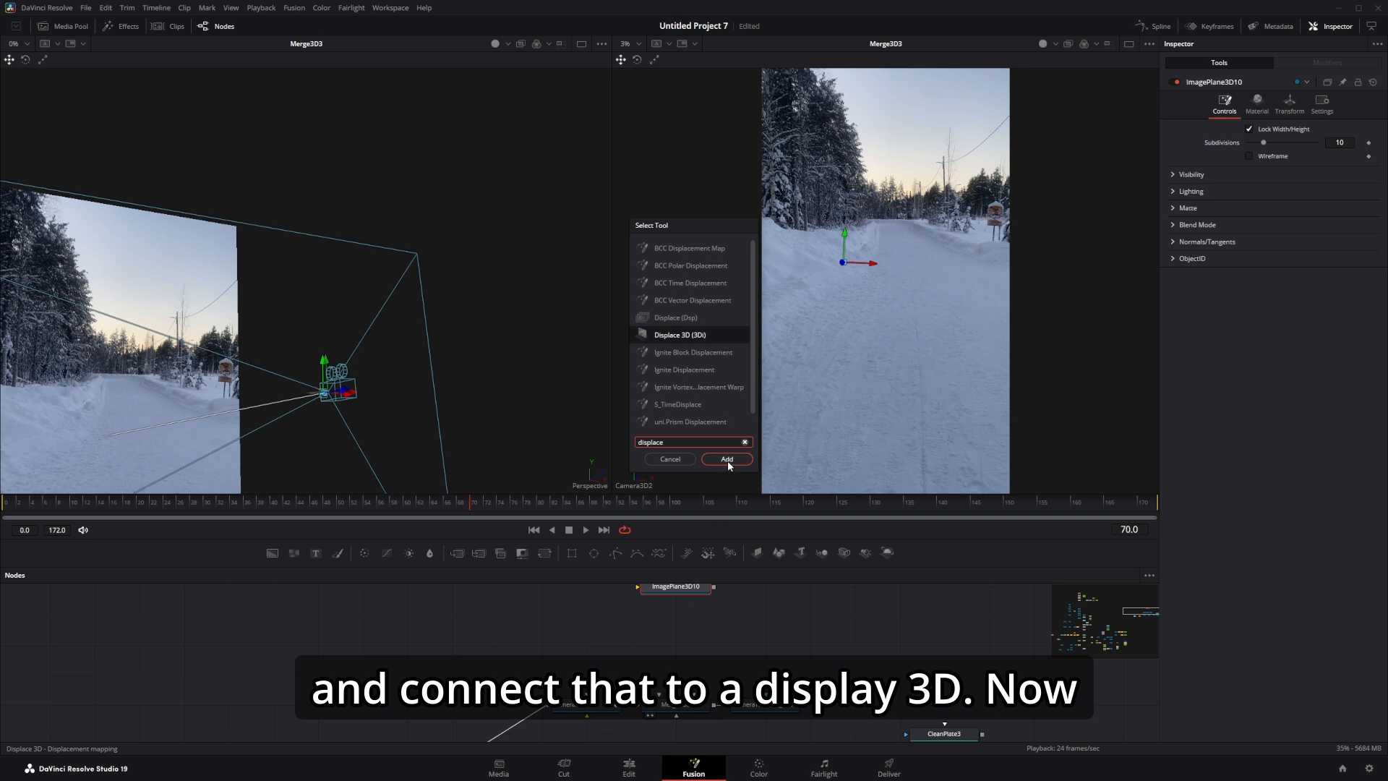
pyautogui.click(727, 461)
# Step: Show the clean plate in both viewers and connect it to the Displace 3D node
pyautogui.moveTo(830, 712); pyautogui.dragTo(800, 722)
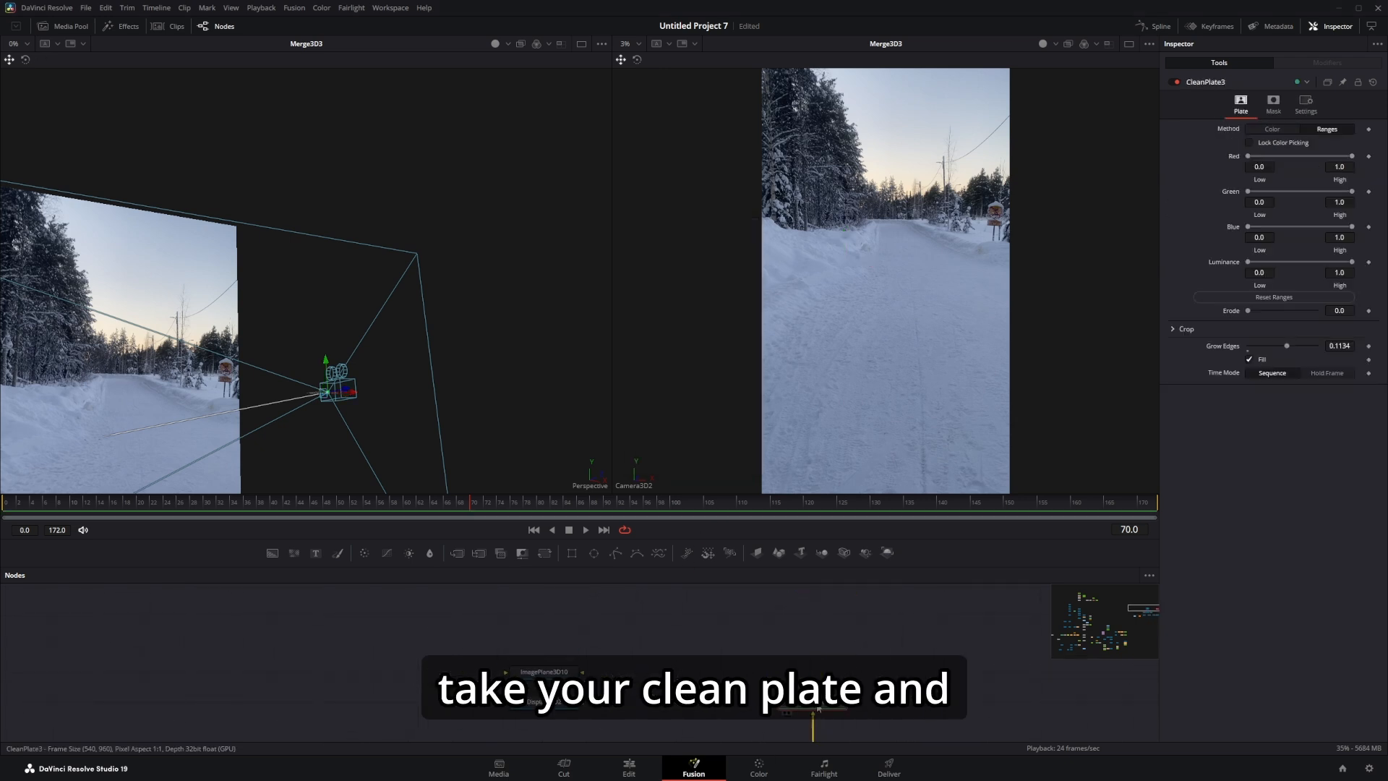
pyautogui.press('1')
pyautogui.press('2')
# Step: Connect the Displace 3D node to the Merge 3D and show the merged scene in both viewers
pyautogui.moveTo(565, 710); pyautogui.dragTo(597, 695)
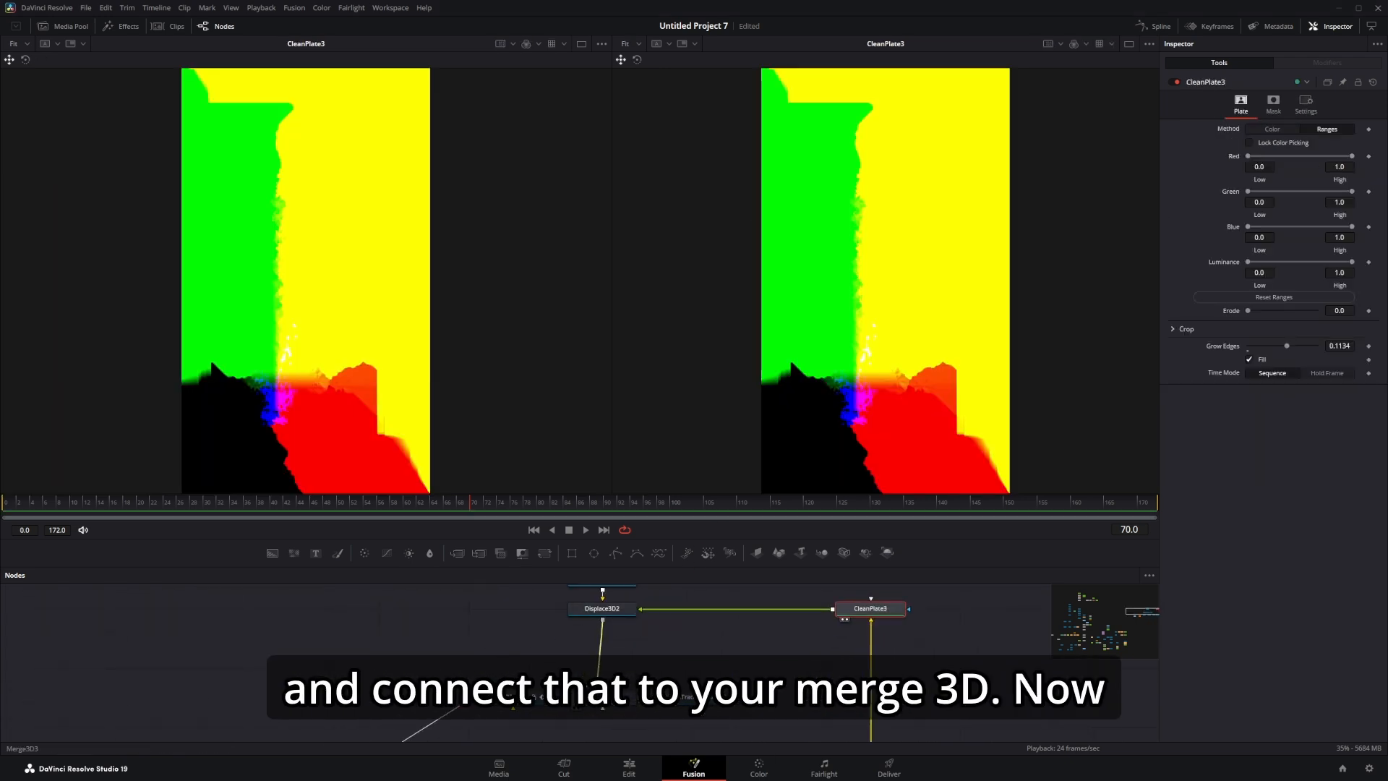
pyautogui.click(599, 696)
pyautogui.press('1')
pyautogui.press('2')
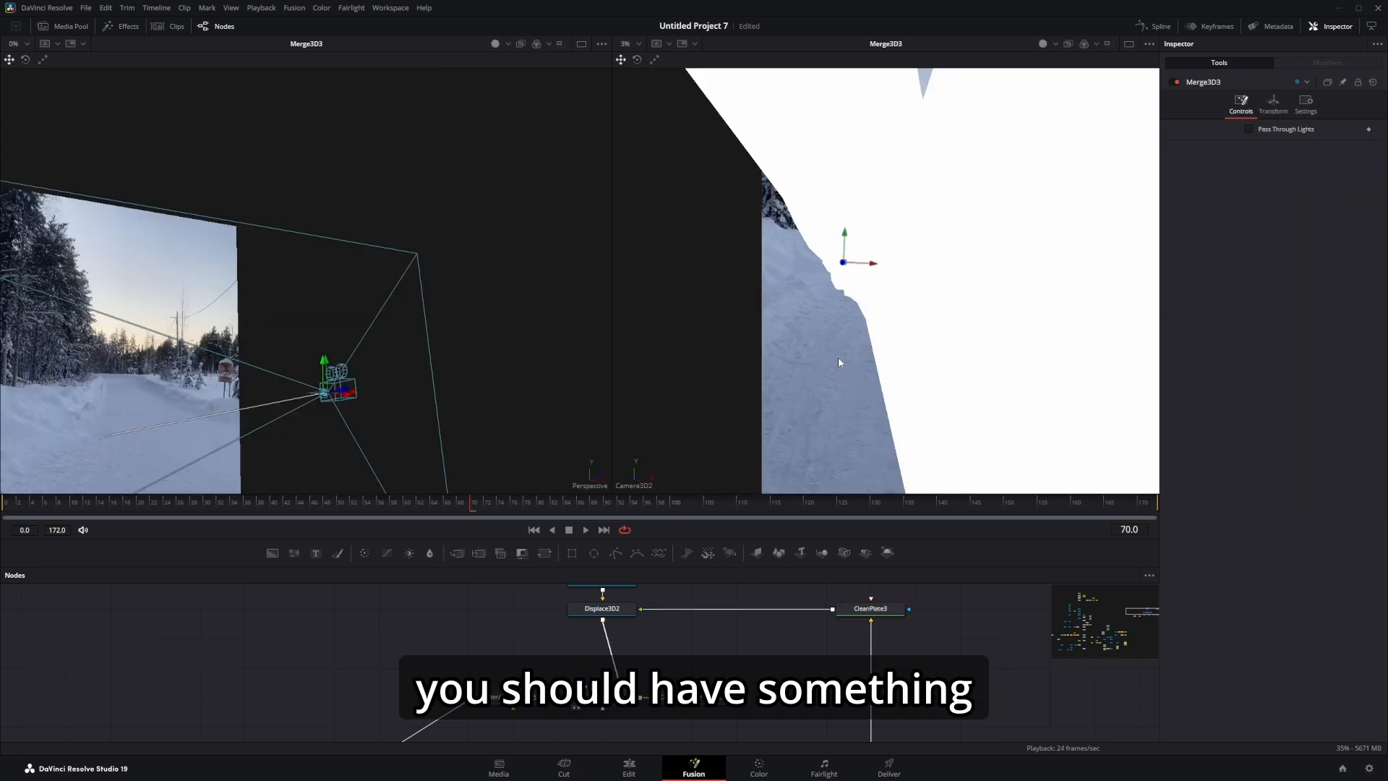
# Step: Set the Displace 3D node's channel to RGB and its mode to Absolute
pyautogui.moveTo(331, 407); pyautogui.dragTo(657, 450)
pyautogui.click(614, 611)
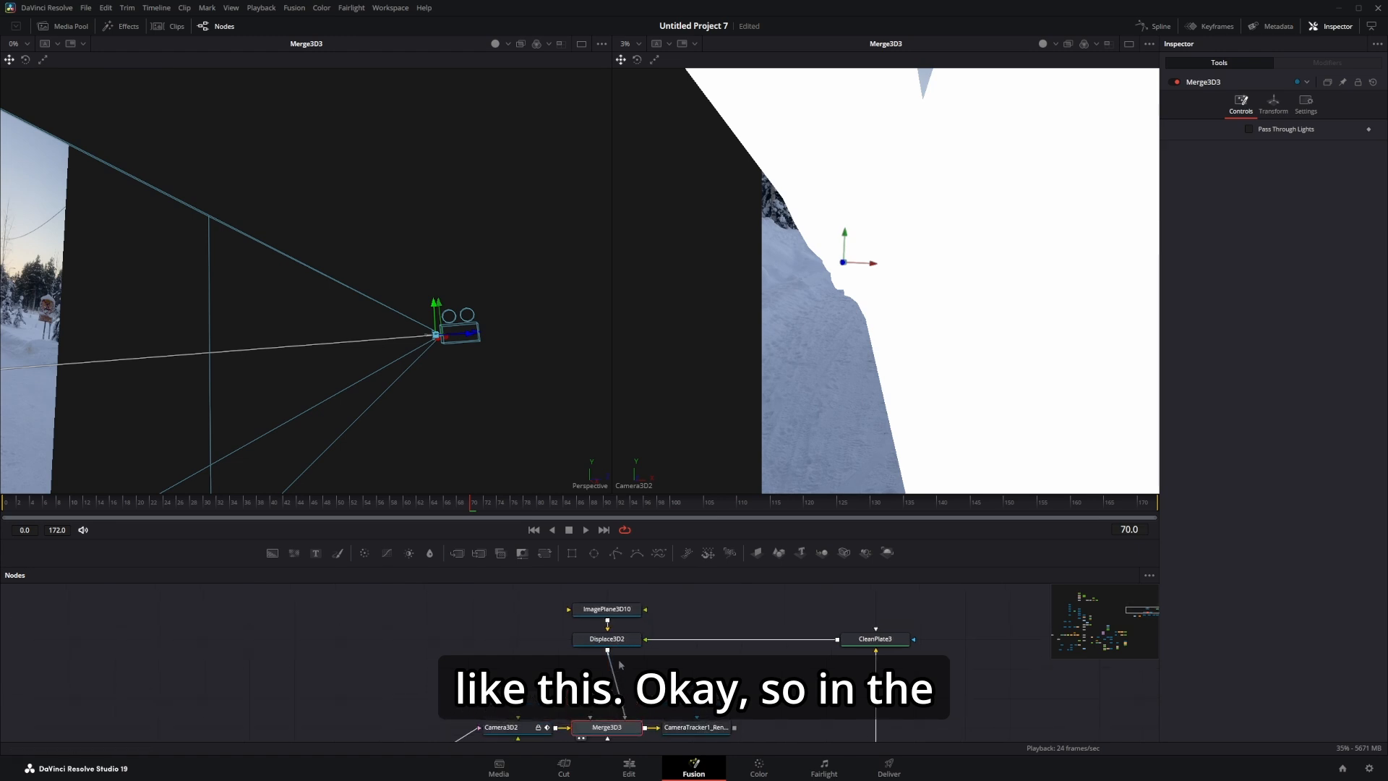
pyautogui.scroll(-6, 1253, 131)
pyautogui.click(1269, 133)
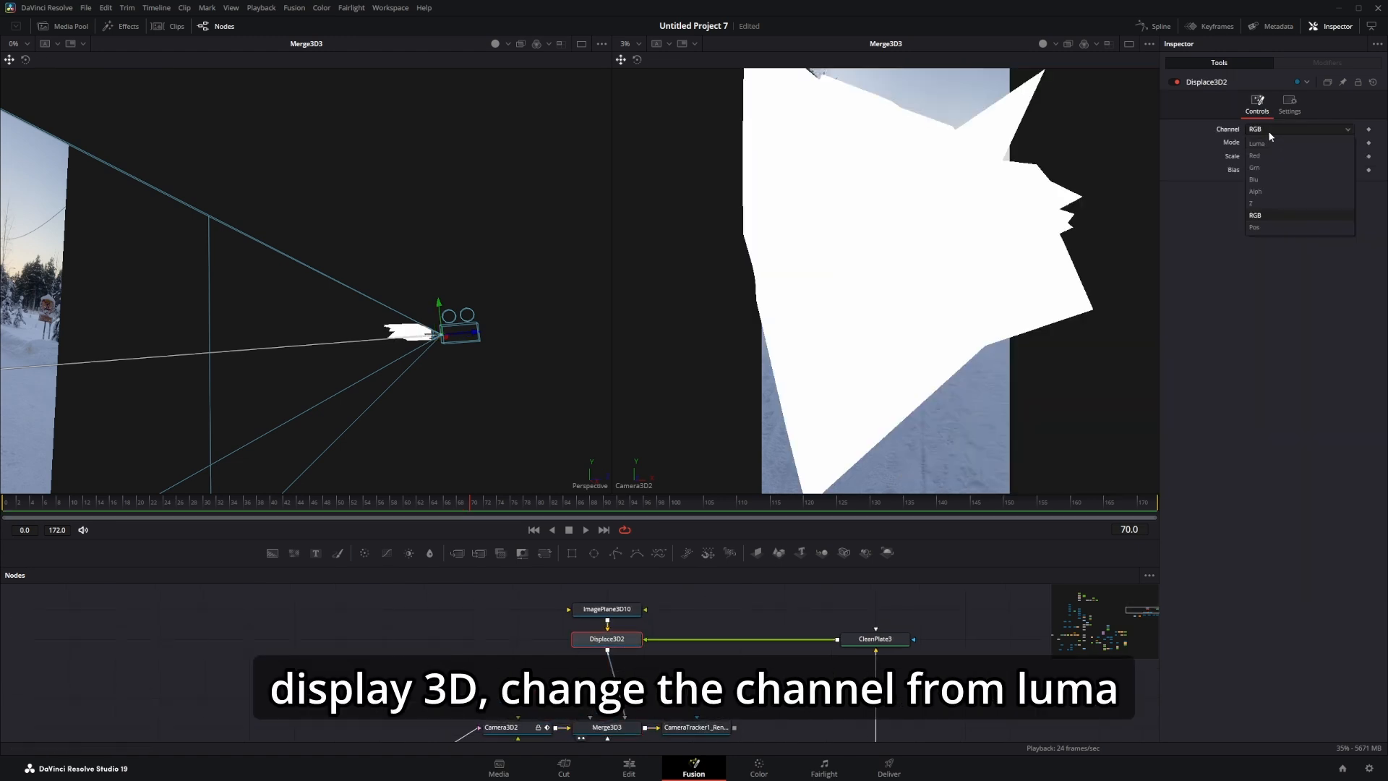
pyautogui.click(1236, 171)
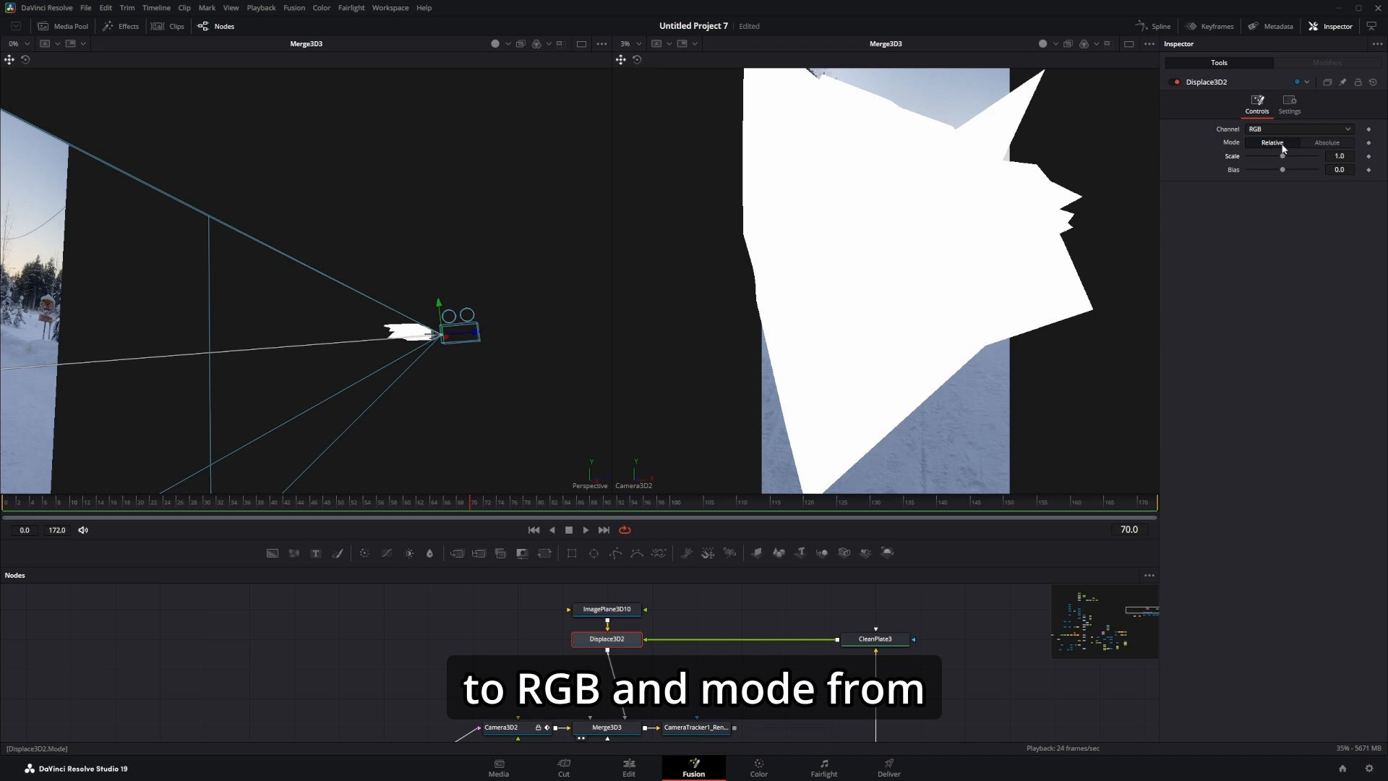
pyautogui.click(1311, 142)
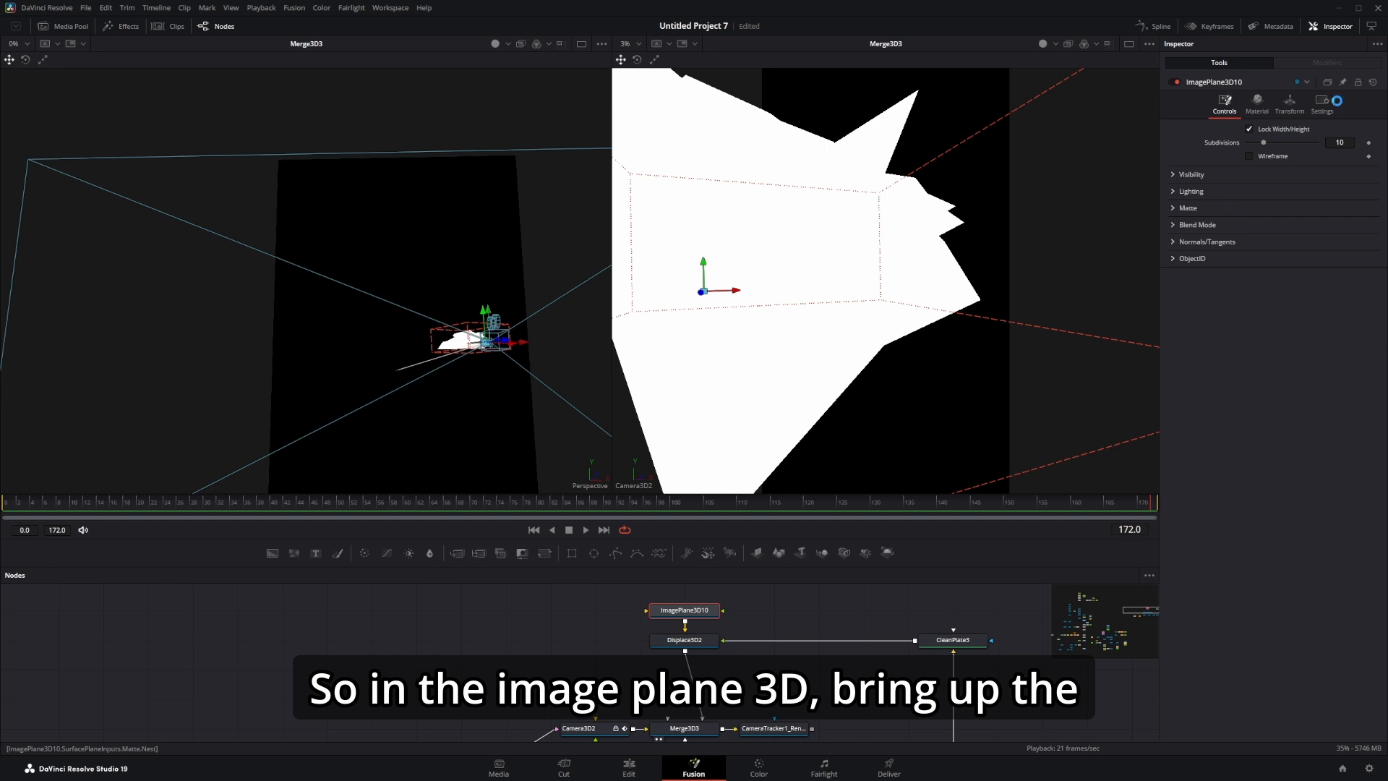
# Step: Set the Image Plane 3D's subdivisions to 200
pyautogui.write('20')
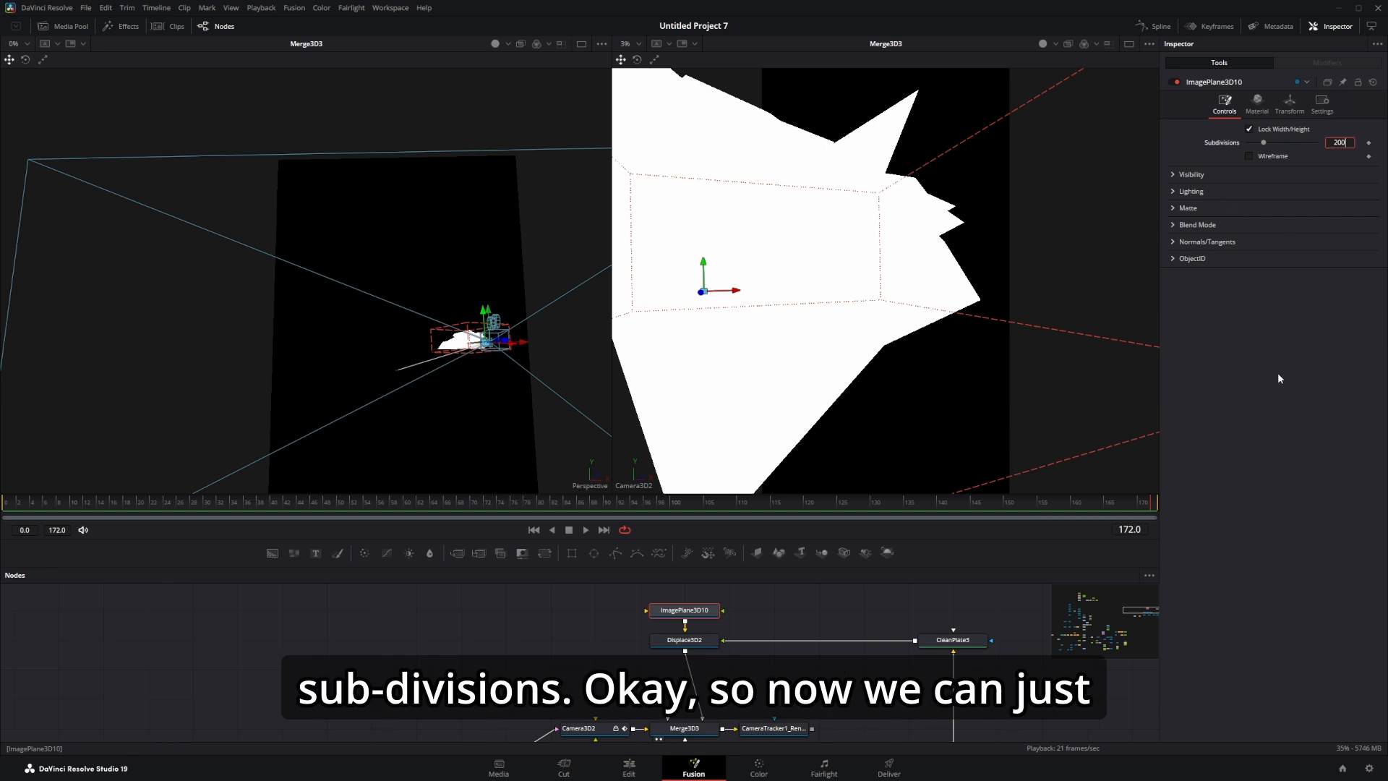
pyautogui.write('0')
pyautogui.press('Return')
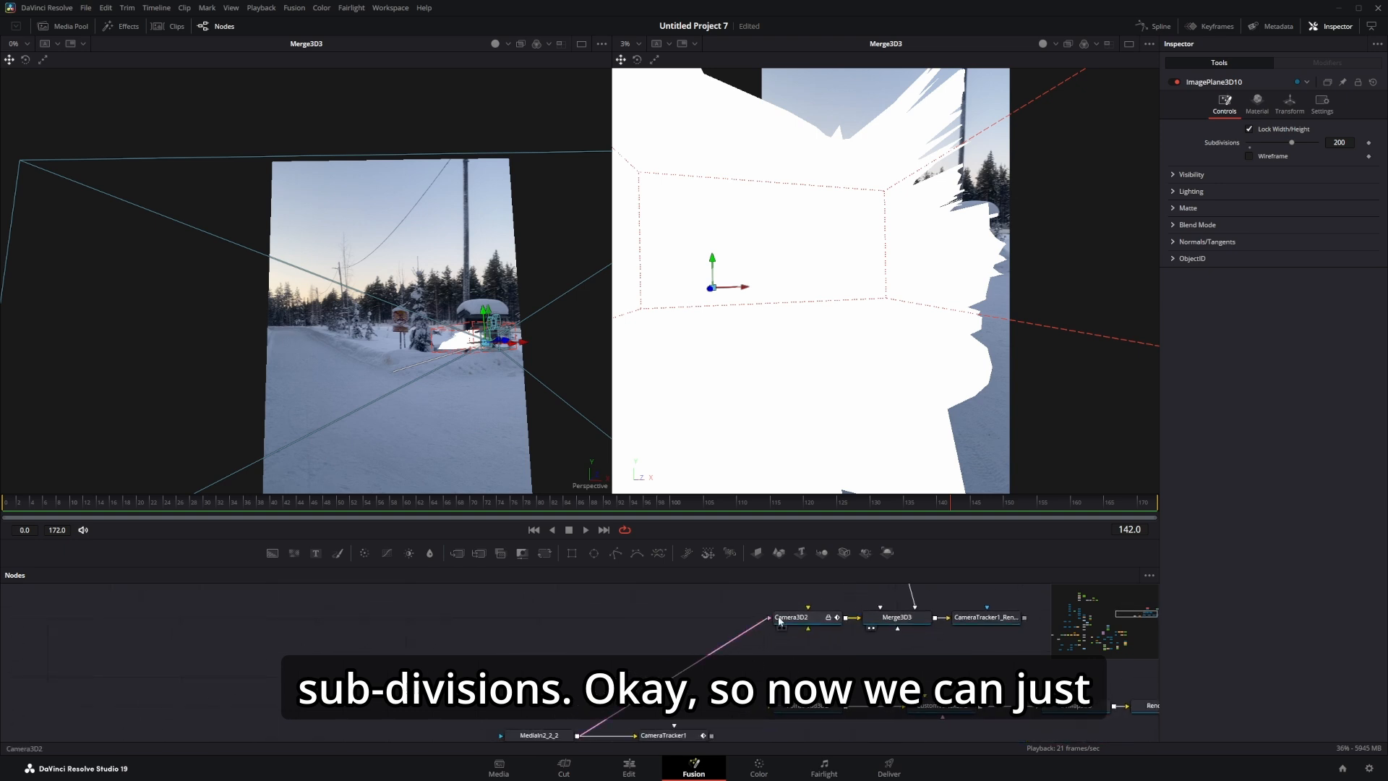
# Step: Locate the existing pixel-wipe mask branch in the node graph and show its Dissolve node in both viewers
pyautogui.moveTo(683, 680); pyautogui.dragTo(699, 652)
pyautogui.moveTo(779, 593); pyautogui.dragTo(752, 614)
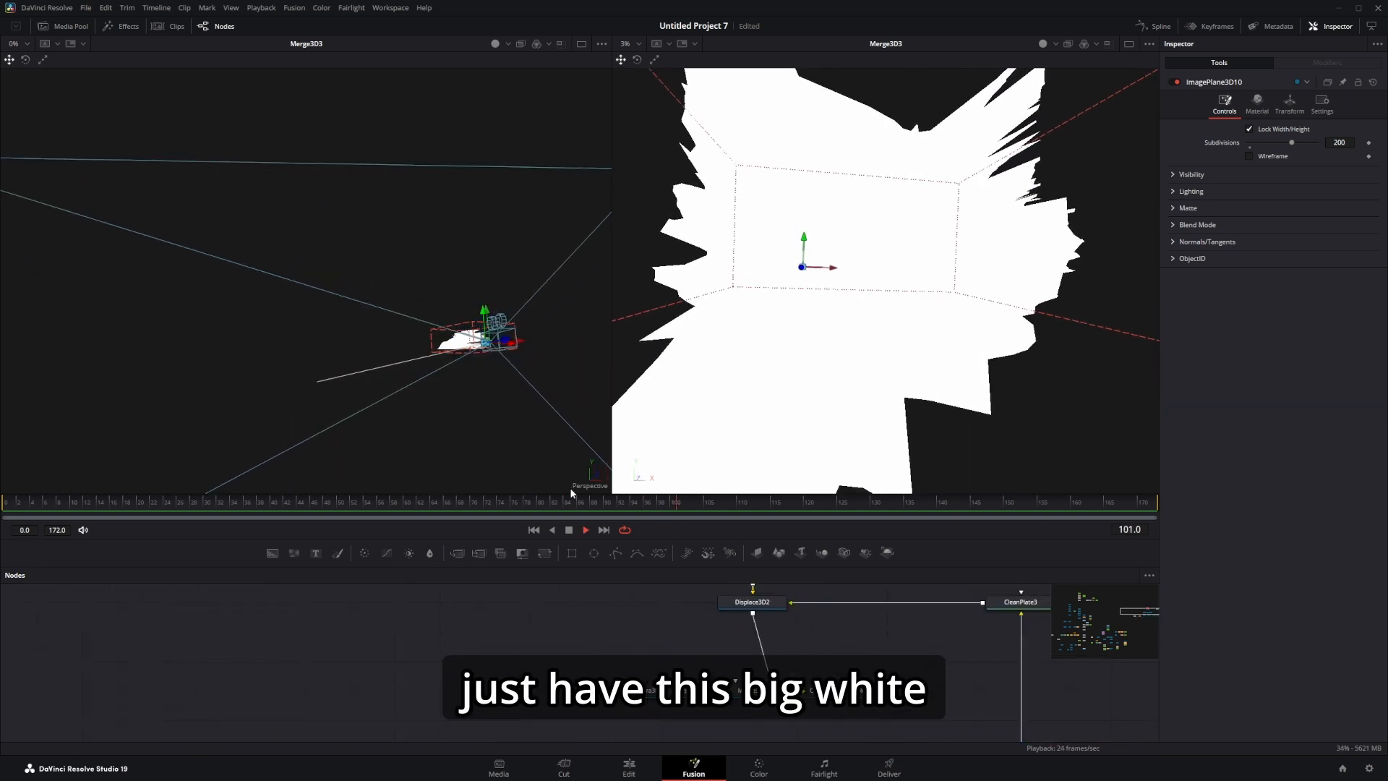
pyautogui.moveTo(571, 489); pyautogui.dragTo(636, 526)
pyautogui.moveTo(540, 654); pyautogui.dragTo(753, 636)
pyautogui.scroll(-5, 537, 651)
pyautogui.moveTo(433, 669); pyautogui.dragTo(737, 617)
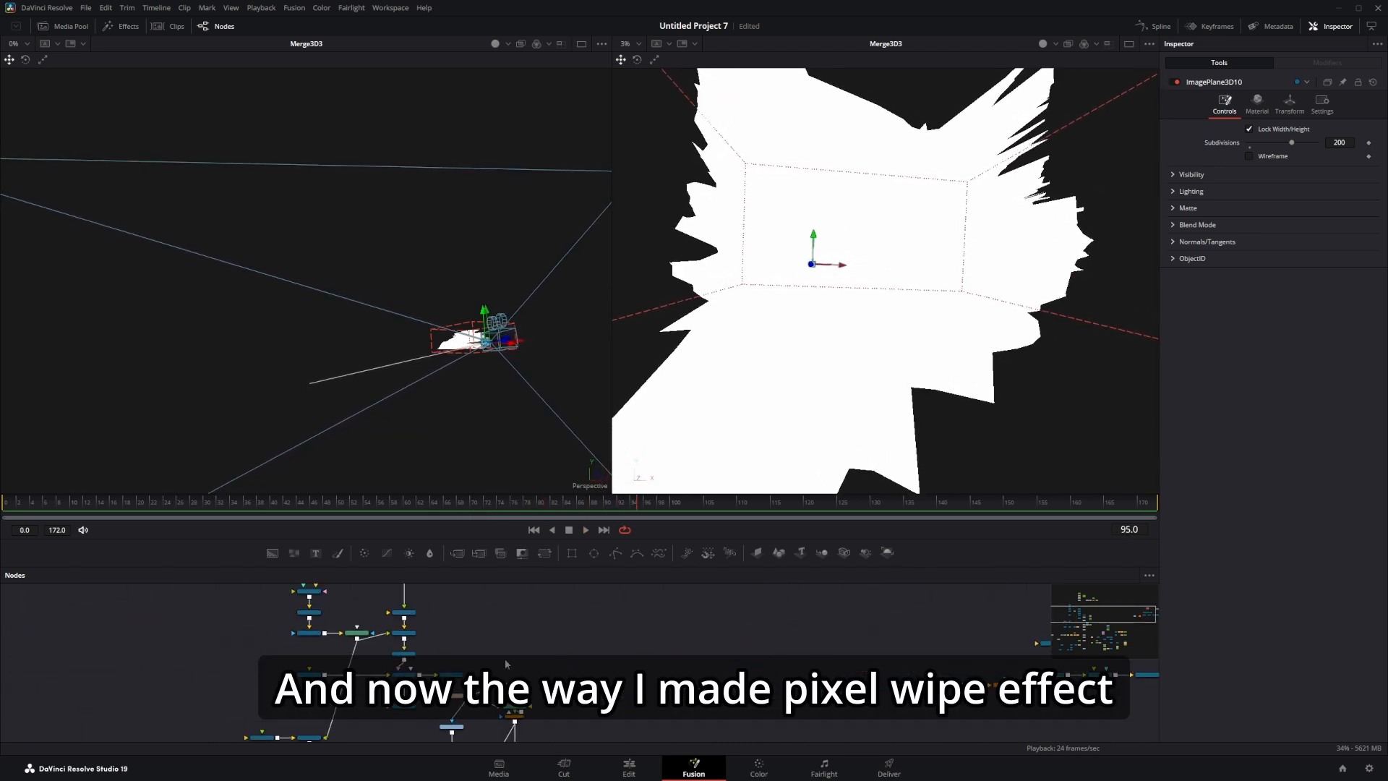
pyautogui.moveTo(405, 614); pyautogui.dragTo(723, 693)
pyautogui.scroll(5, 667, 644)
pyautogui.moveTo(667, 644); pyautogui.dragTo(743, 734)
pyautogui.moveTo(714, 633); pyautogui.dragTo(731, 755)
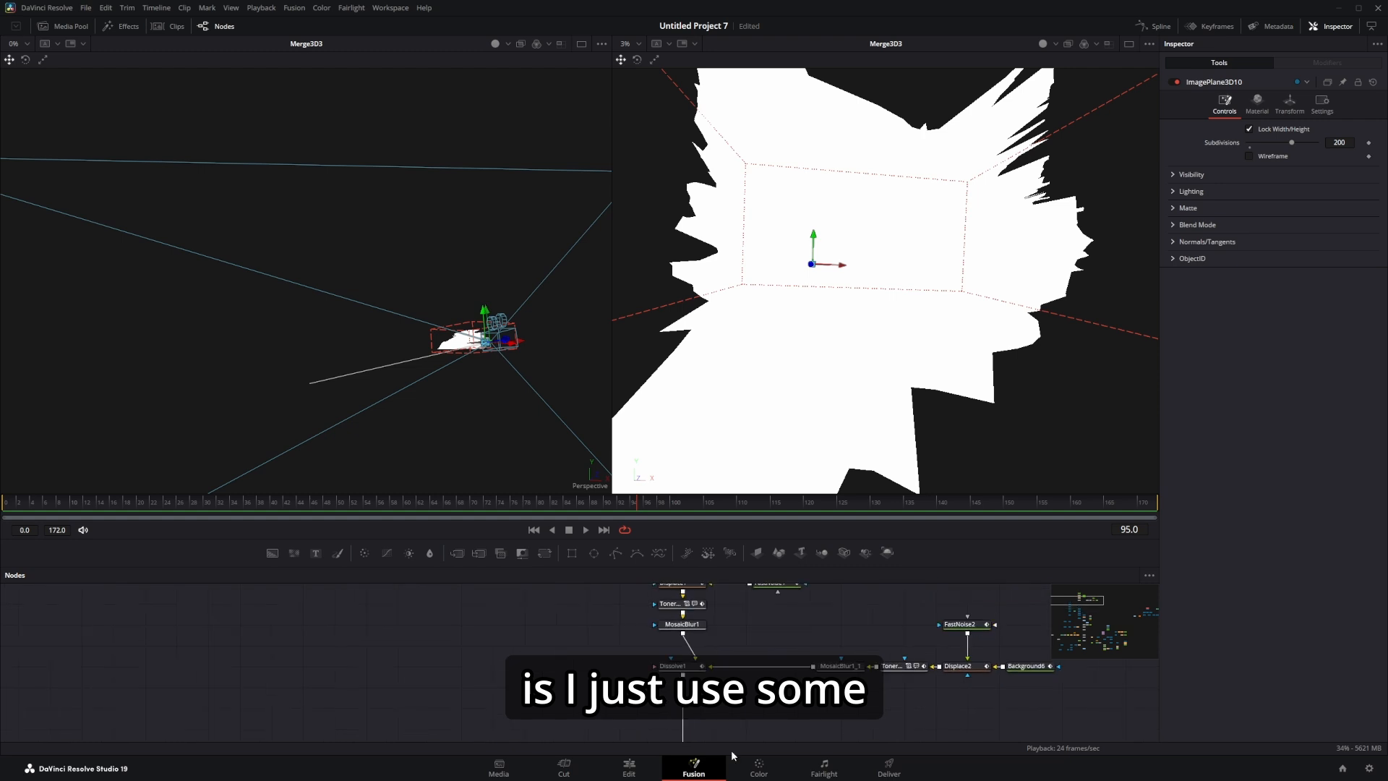
pyautogui.click(680, 666)
pyautogui.press('1')
pyautogui.press('2')
# Step: Play back the Dissolve mask from frame 19 to examine the pixel-wipe animation
pyautogui.moveTo(278, 499); pyautogui.dragTo(136, 503)
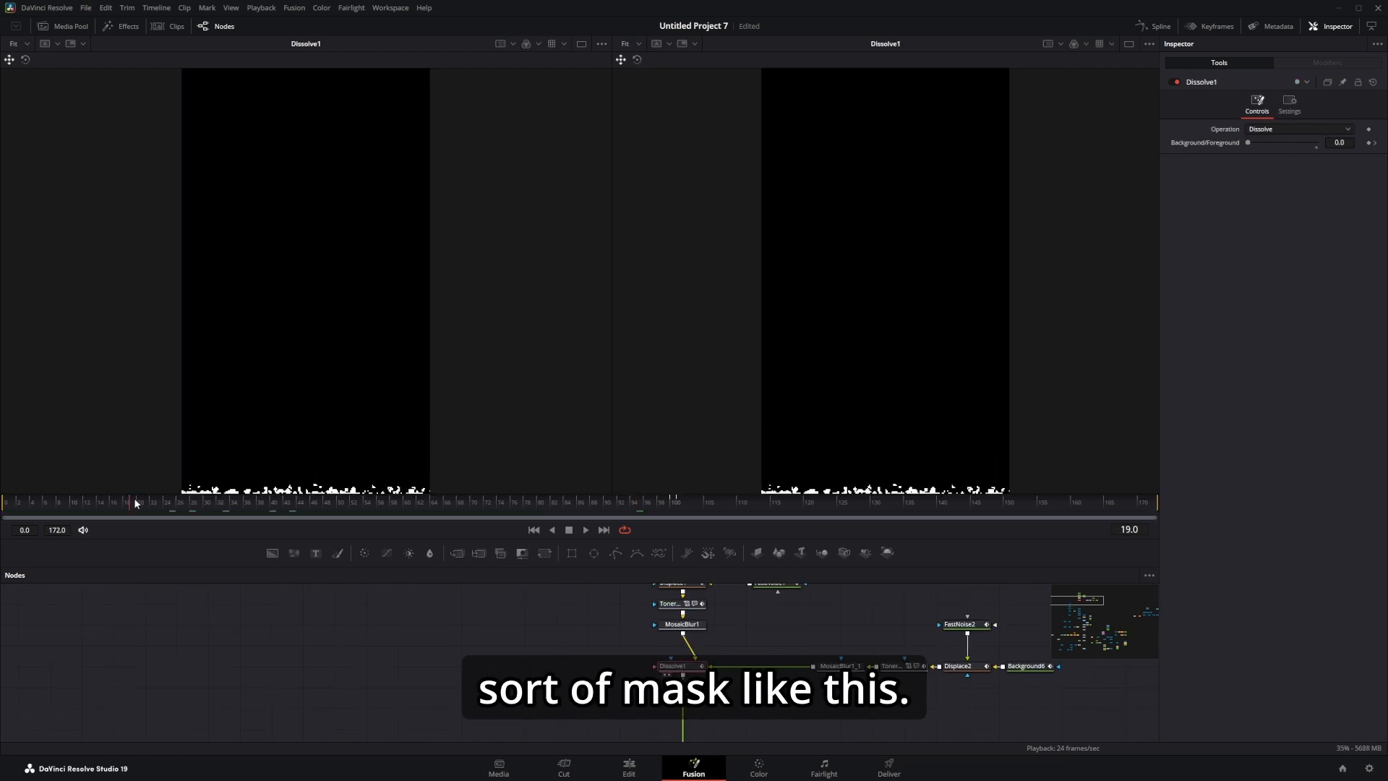
pyautogui.press('space')
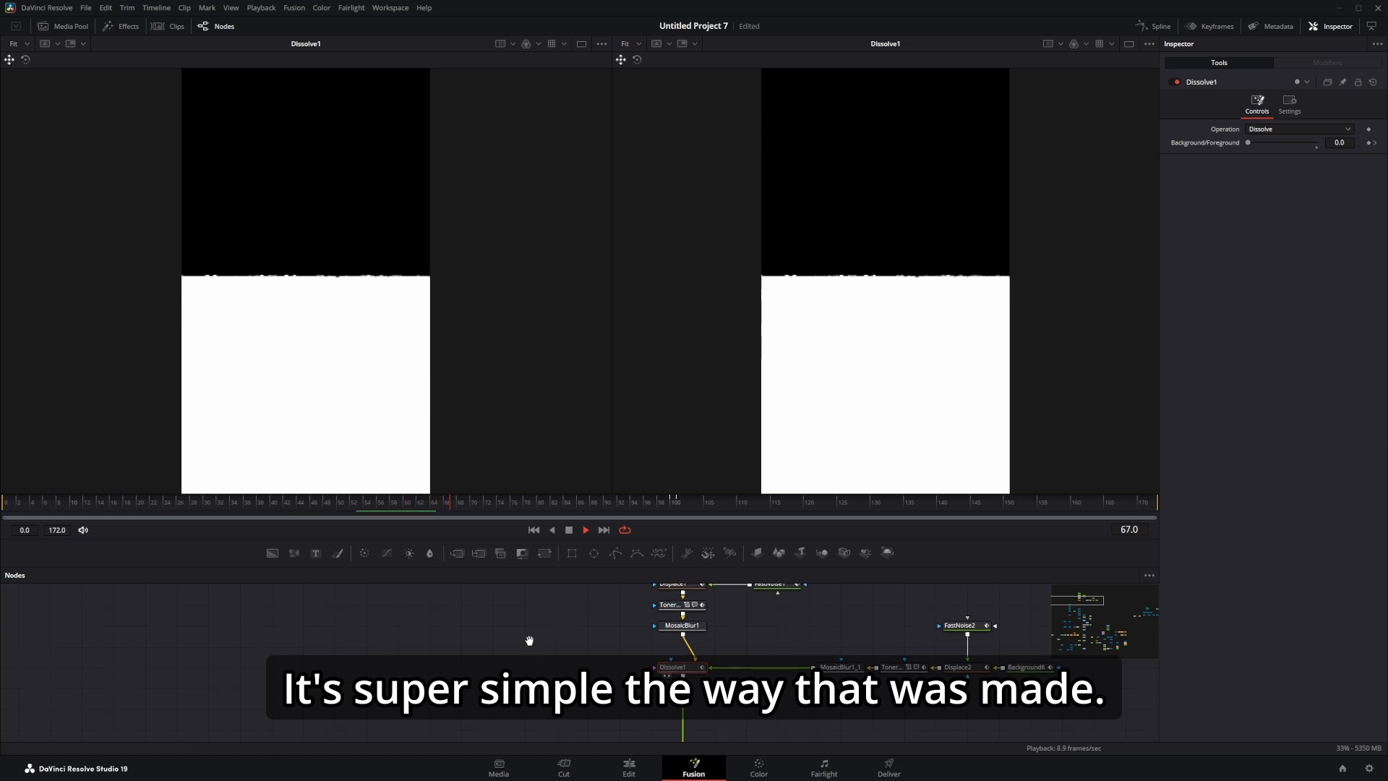
pyautogui.moveTo(529, 641); pyautogui.dragTo(465, 697)
pyautogui.press('space')
# Step: Return to the displaced image plane branch and show its Merge 3D scene in both viewers
pyautogui.moveTo(768, 678); pyautogui.dragTo(361, 619)
pyautogui.moveTo(1113, 697); pyautogui.dragTo(722, 639)
pyautogui.moveTo(1128, 661); pyautogui.dragTo(461, 543)
pyautogui.moveTo(892, 684); pyautogui.dragTo(1012, 684)
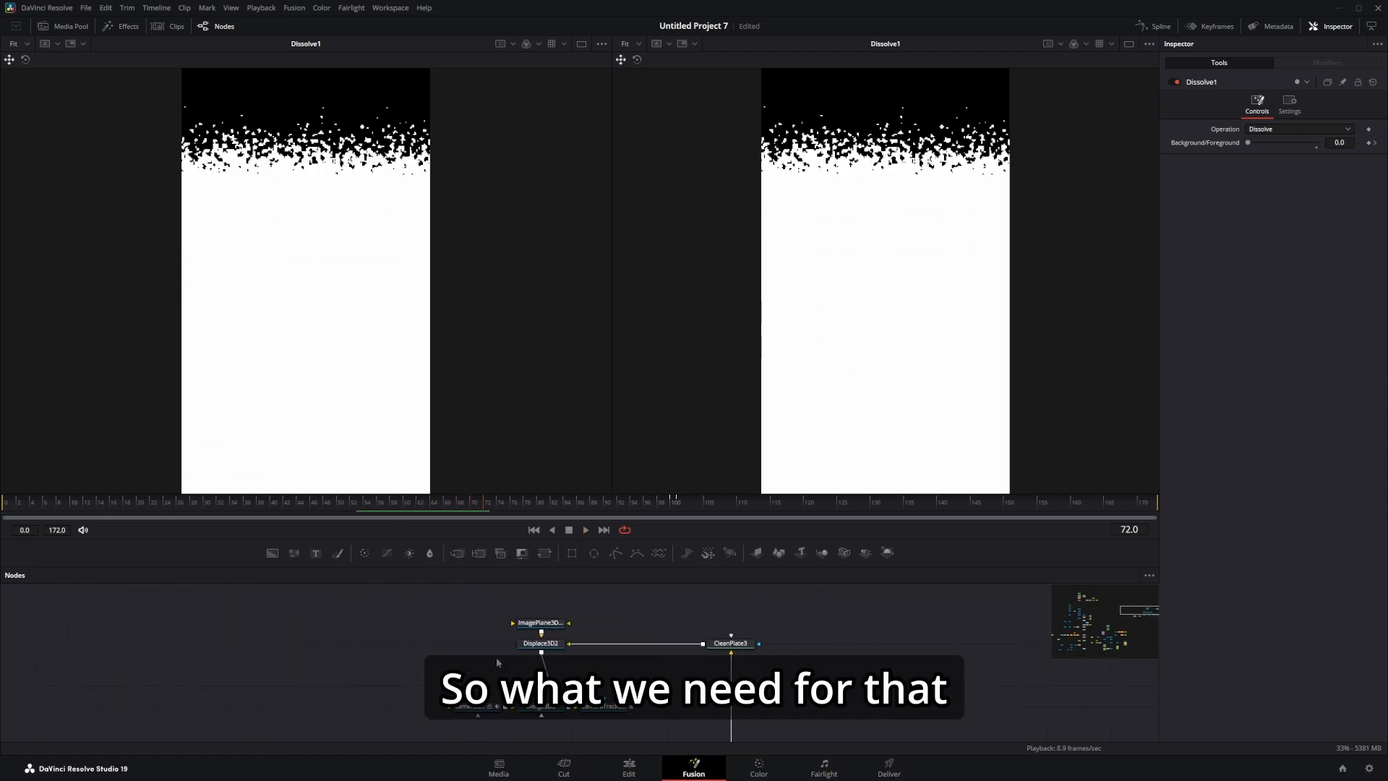
pyautogui.moveTo(623, 615); pyautogui.dragTo(643, 624)
pyautogui.click(568, 720)
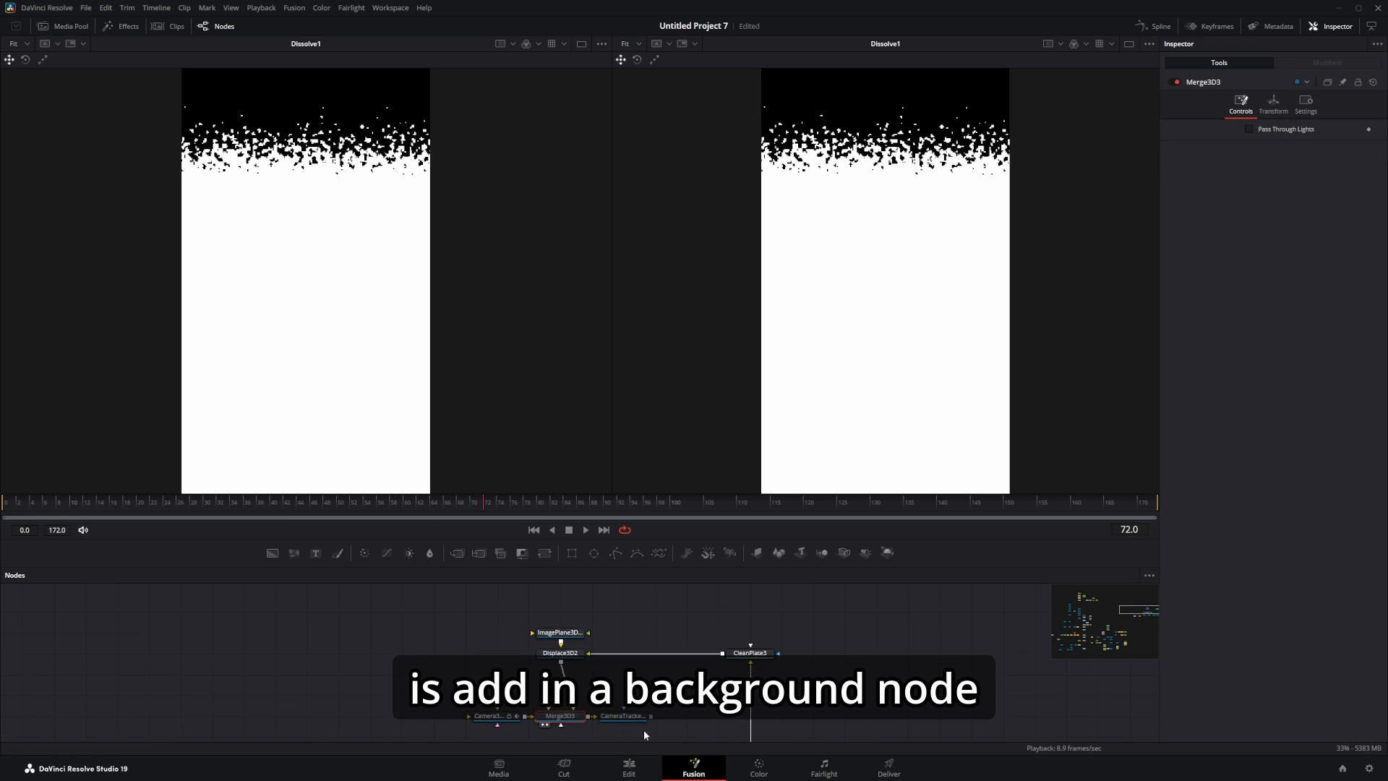
pyautogui.press('1')
pyautogui.press('2')
# Step: Add a Background node above the Image Plane 3D, shown in the first viewer, and set its type to Gradient
pyautogui.moveTo(564, 643); pyautogui.dragTo(550, 686)
pyautogui.moveTo(474, 623); pyautogui.dragTo(537, 623)
pyautogui.press('1')
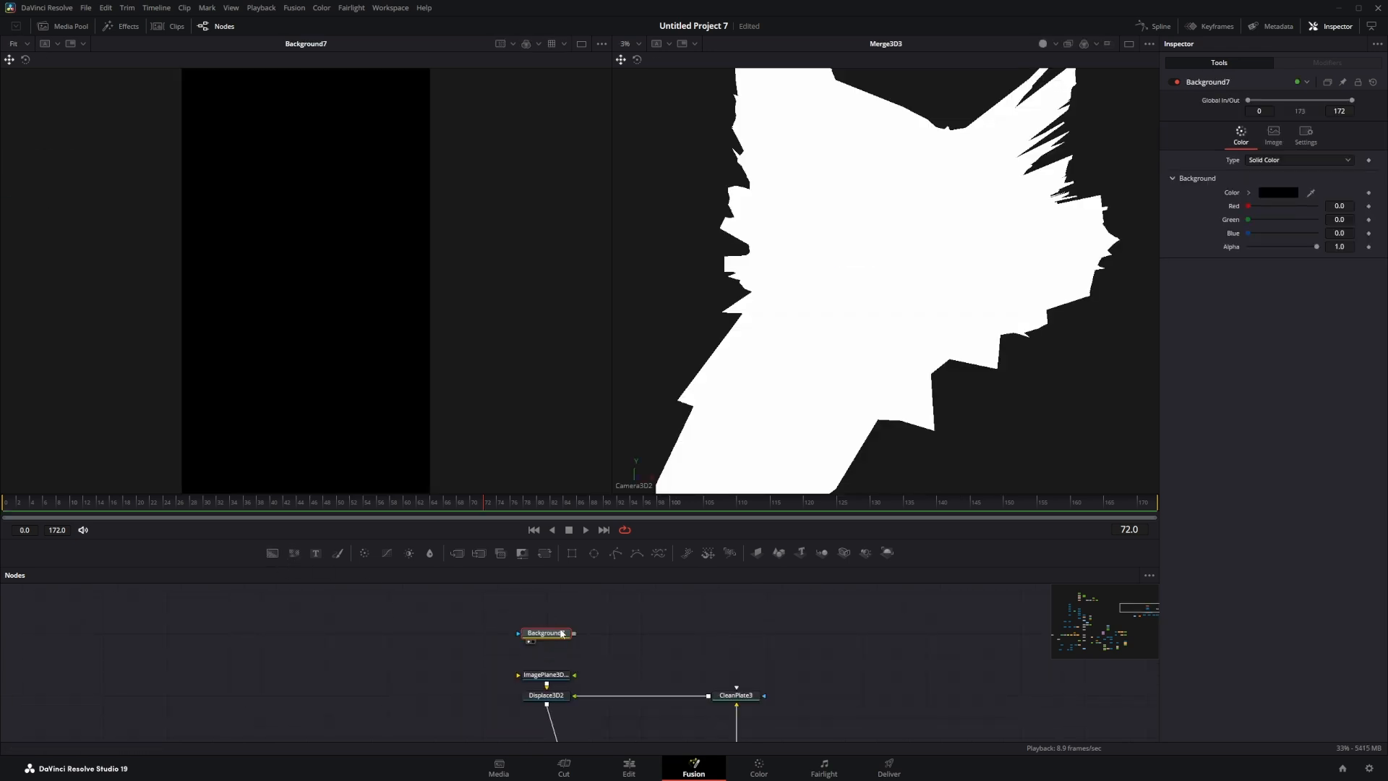
pyautogui.click(1255, 165)
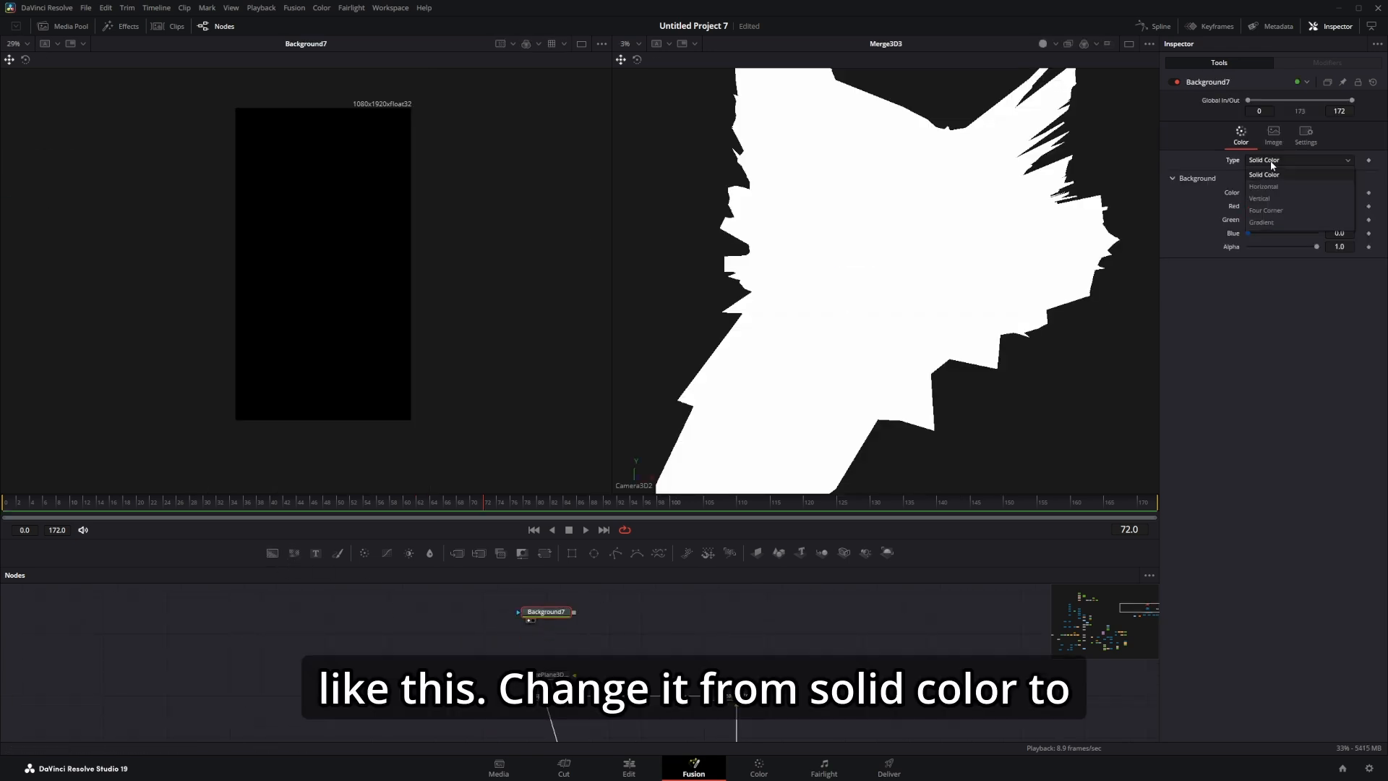
pyautogui.click(1277, 215)
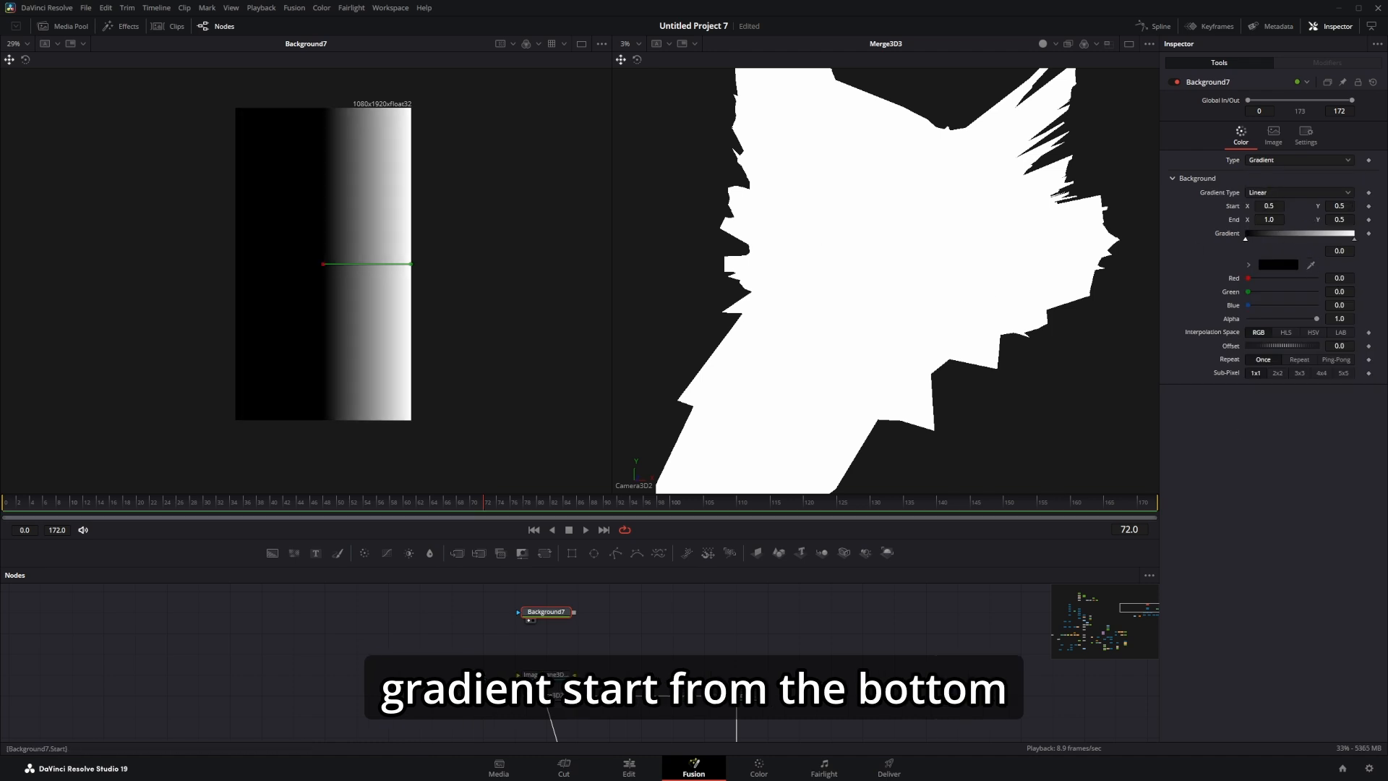
# Step: Set the gradient's start Y to 0.0 and its end to X 0.5, Y 1.0, and connect the Background to the Image Plane 3D
pyautogui.press('BackSpace')
pyautogui.click(1186, 478)
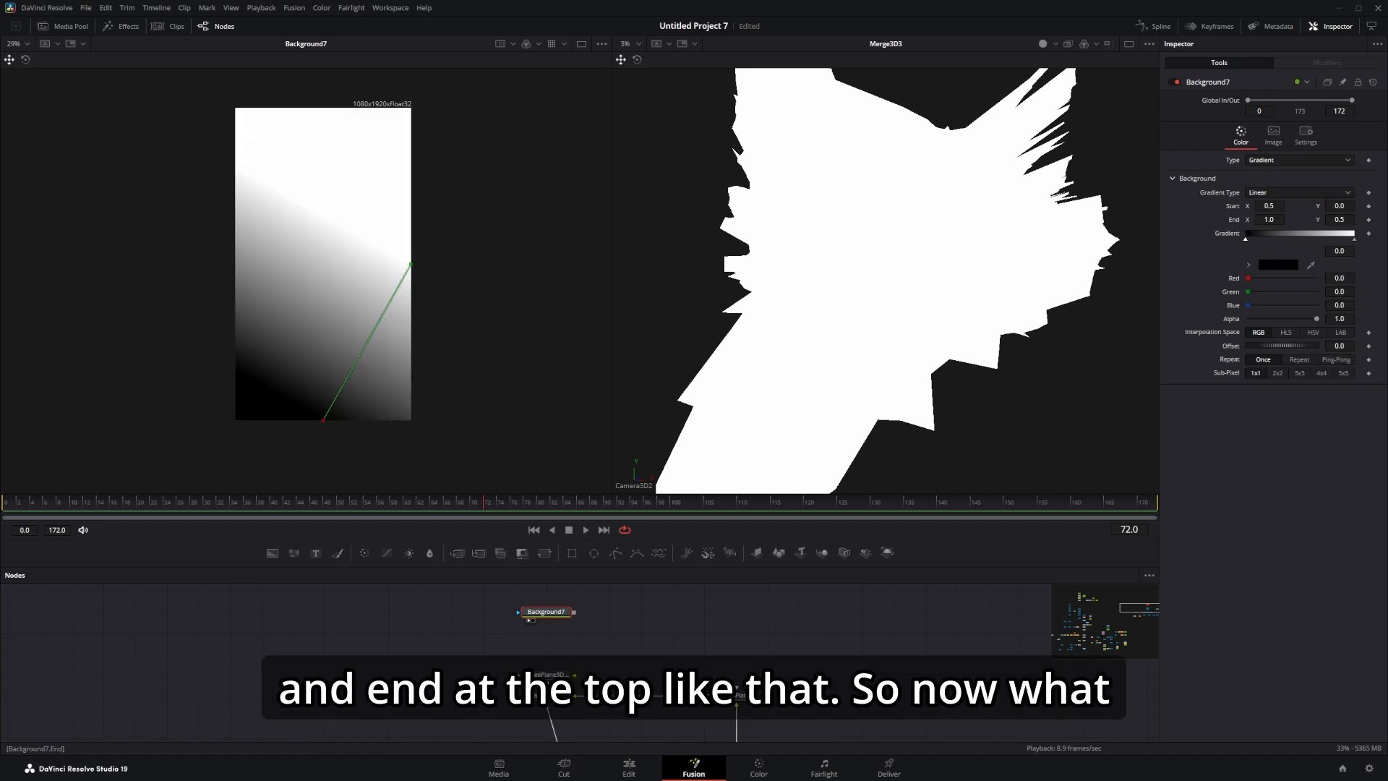
pyautogui.write('.5')
pyautogui.click(1283, 395)
pyautogui.doubleClick(1339, 220)
pyautogui.write('1')
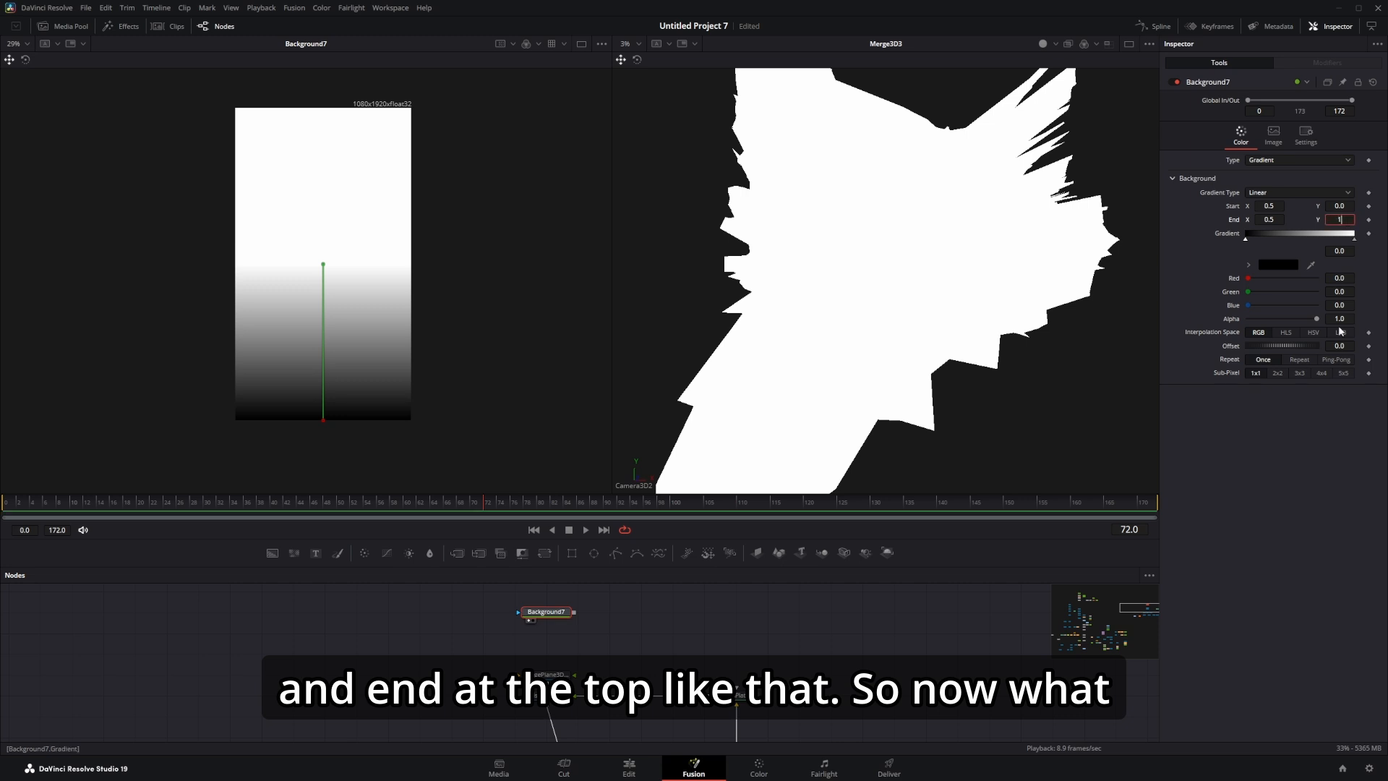
pyautogui.click(1330, 404)
pyautogui.moveTo(376, 341); pyautogui.dragTo(469, 338)
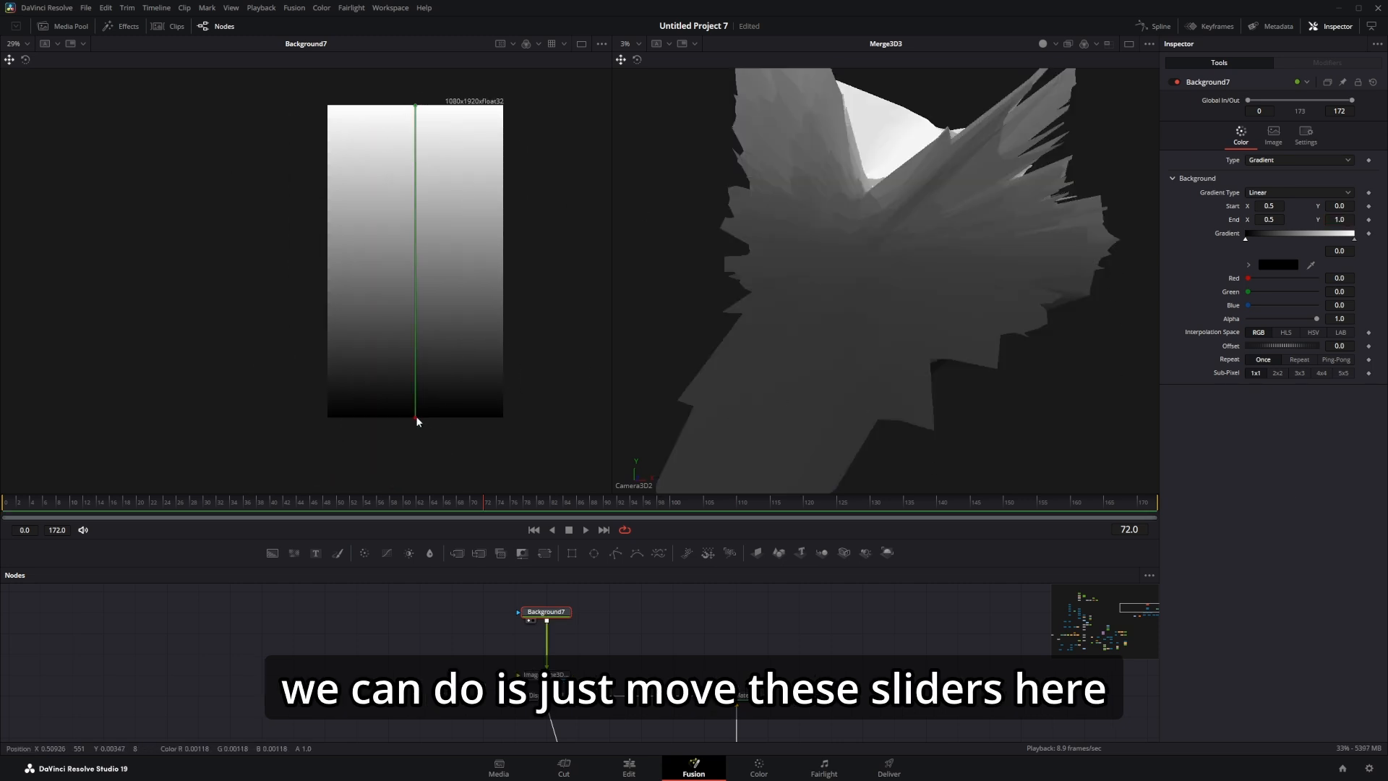
# Step: Try moving the gradient's start point below the image and its end point slightly inward
pyautogui.moveTo(415, 417); pyautogui.dragTo(404, 454)
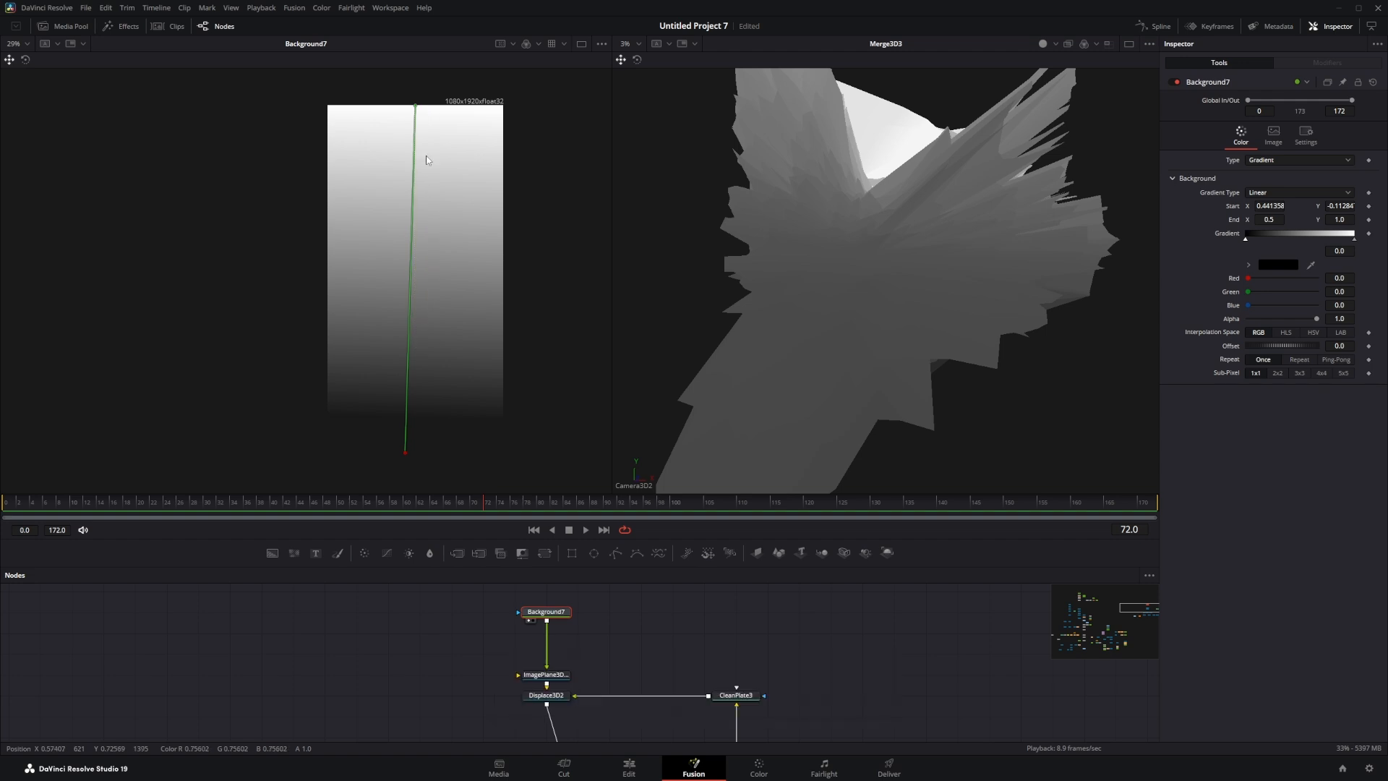
pyautogui.moveTo(417, 110)
pyautogui.mouseDown()
pyautogui.moveTo(433, 297)
pyautogui.moveTo(412, 353)
pyautogui.moveTo(432, 366)
pyautogui.moveTo(396, 383)
pyautogui.moveTo(409, 323)
pyautogui.moveTo(402, 129)
pyautogui.mouseUp()
pyautogui.hotkey('ctrl', 'z')
pyautogui.hotkey('ctrl', 'z')
# Step: At frame 24, move the gradient's white stop to about 0.015 and keyframe the gradient
pyautogui.moveTo(441, 506); pyautogui.dragTo(140, 513)
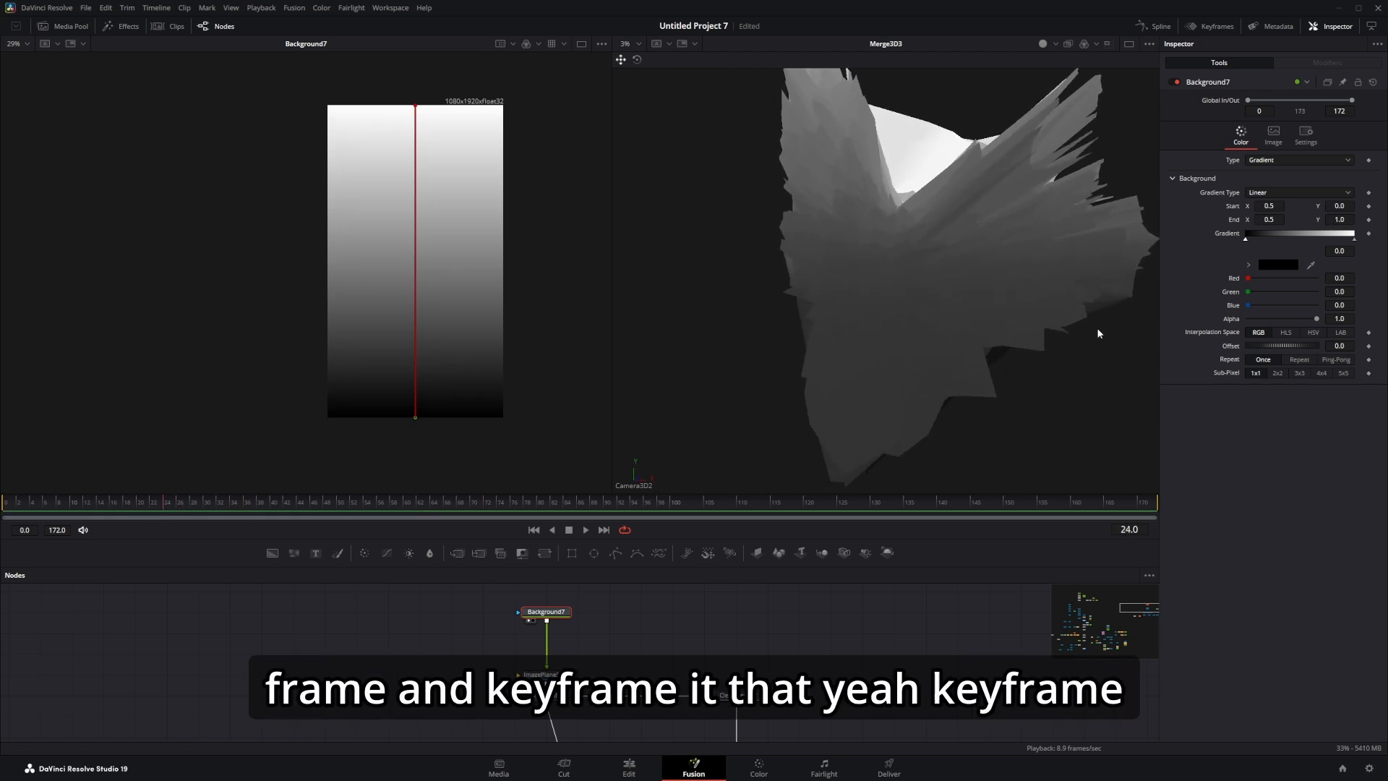
pyautogui.moveTo(1354, 240); pyautogui.dragTo(1247, 252)
pyautogui.hotkey('ctrl', 'z')
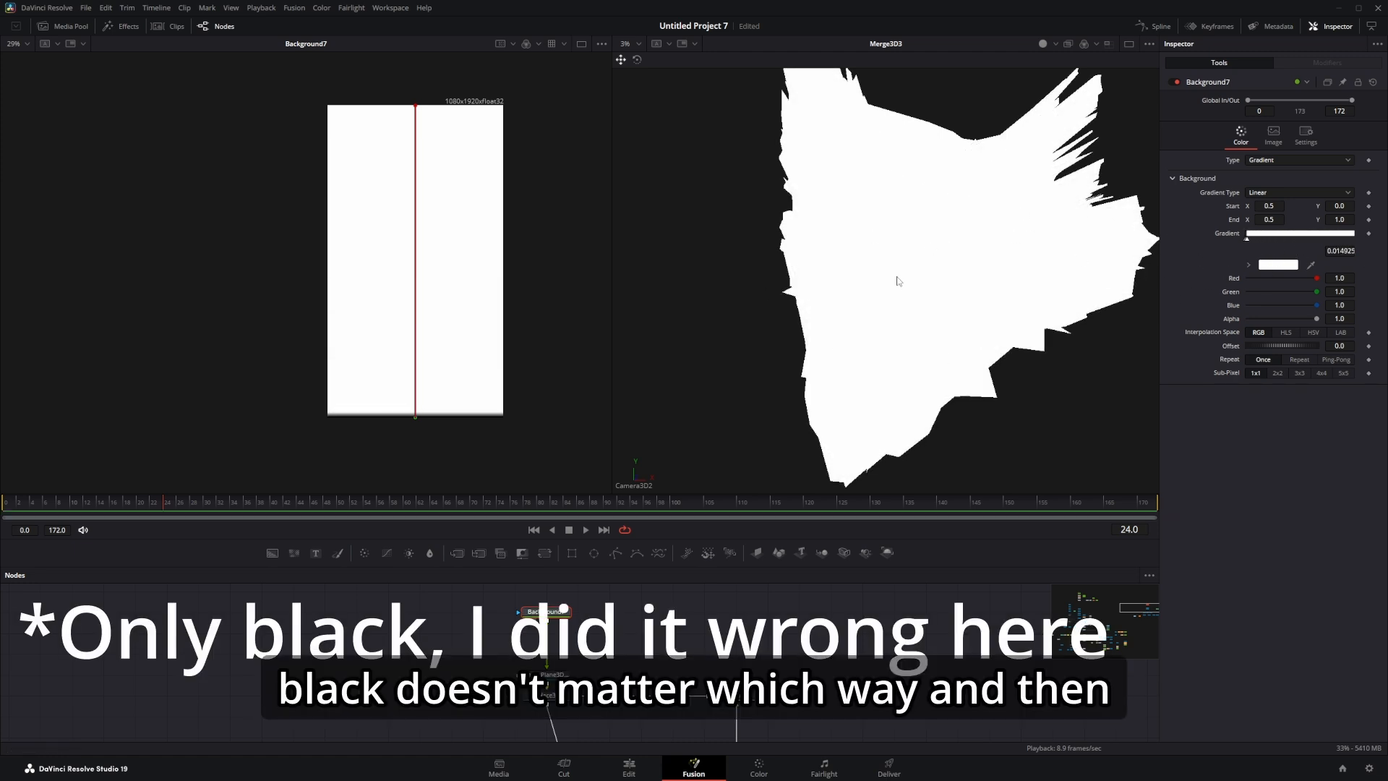
pyautogui.click(1368, 234)
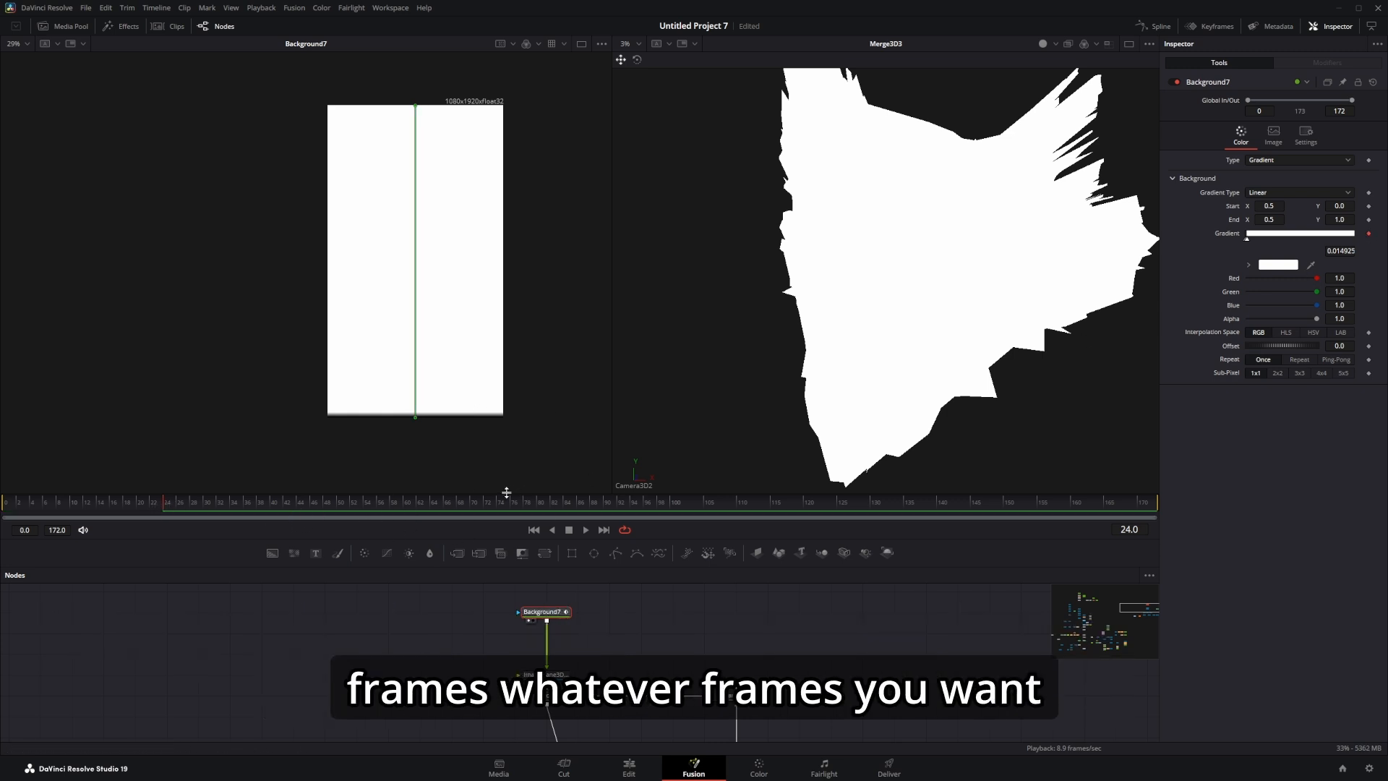
# Step: At frame 80, keyframe the gradient's white stop at position 1.5
pyautogui.click(538, 502)
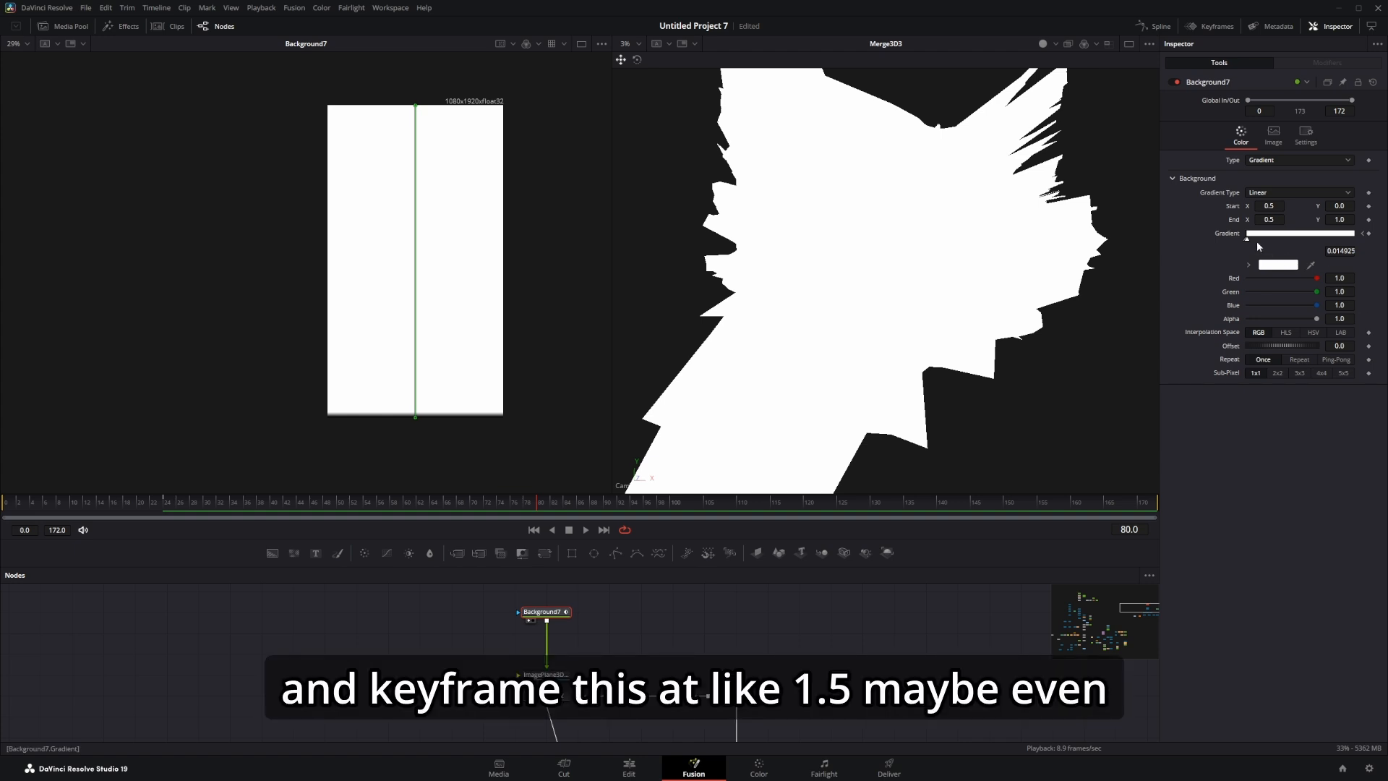
pyautogui.moveTo(1248, 243); pyautogui.dragTo(1386, 235)
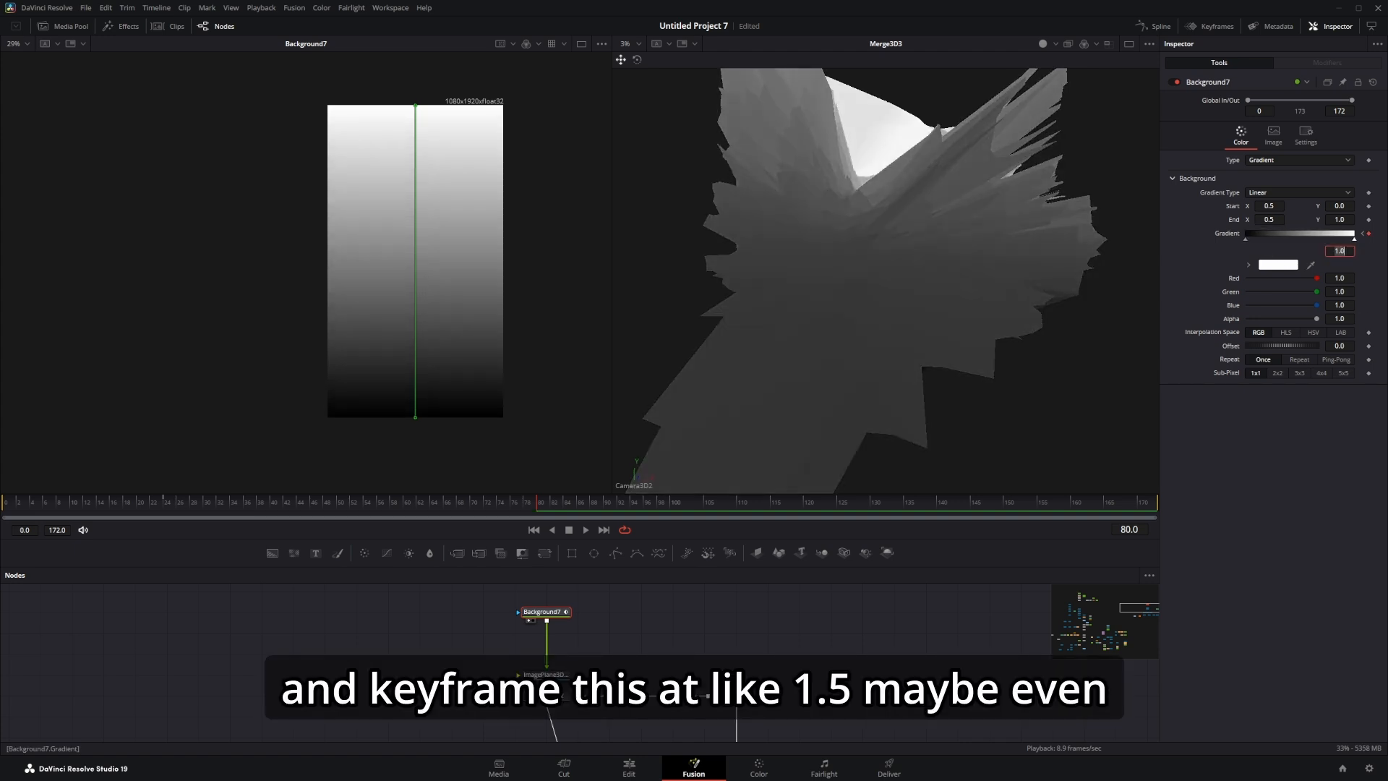
pyautogui.press('Return')
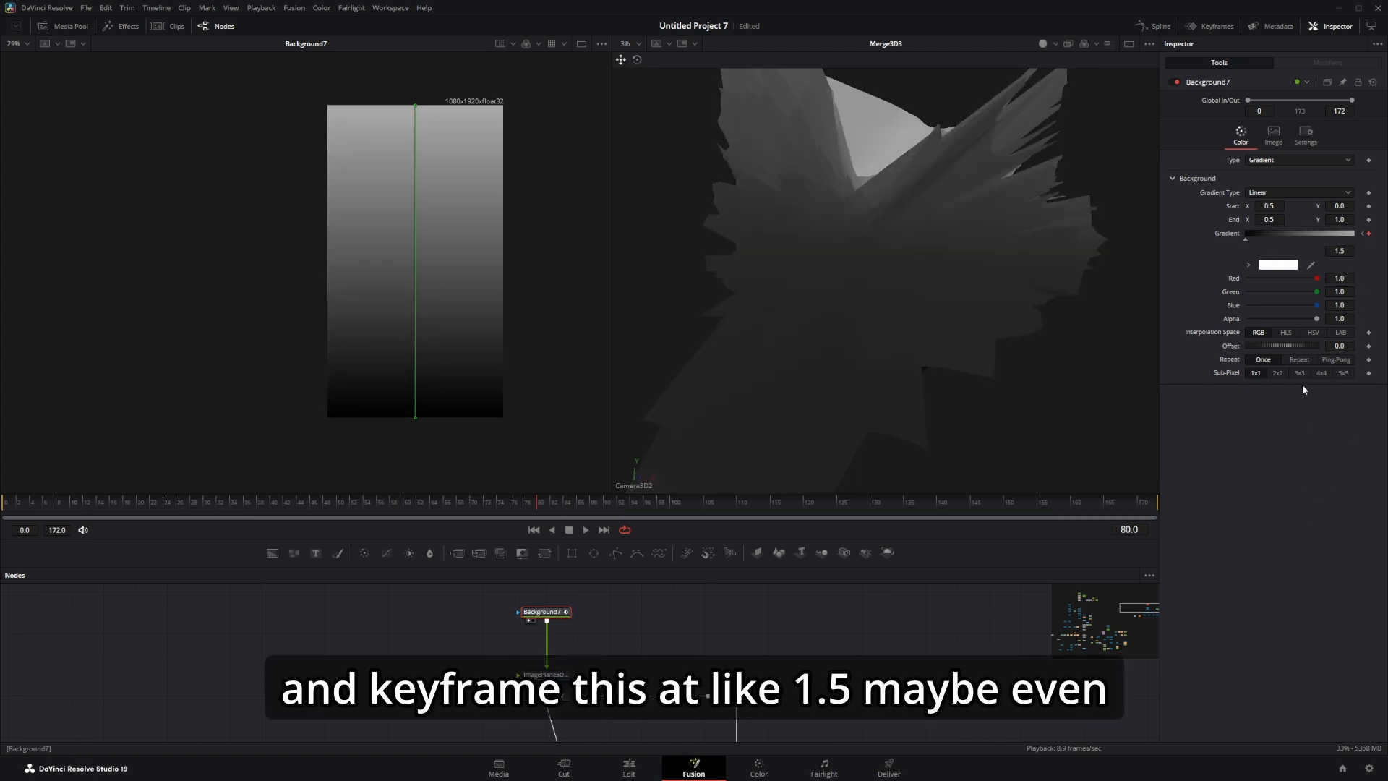
# Step: Set the gradient's black stop to position 1.0 at frame 80
pyautogui.click(1245, 239)
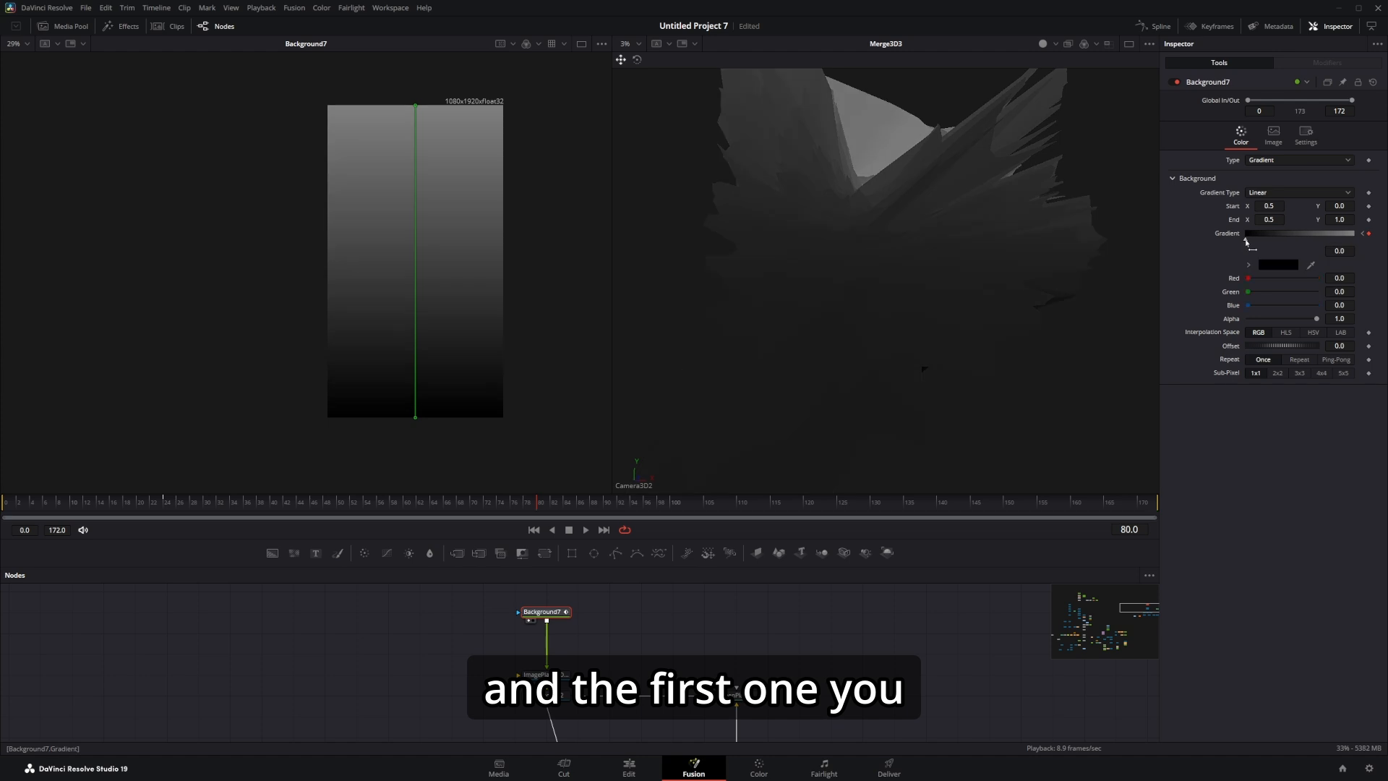
pyautogui.click(1339, 251)
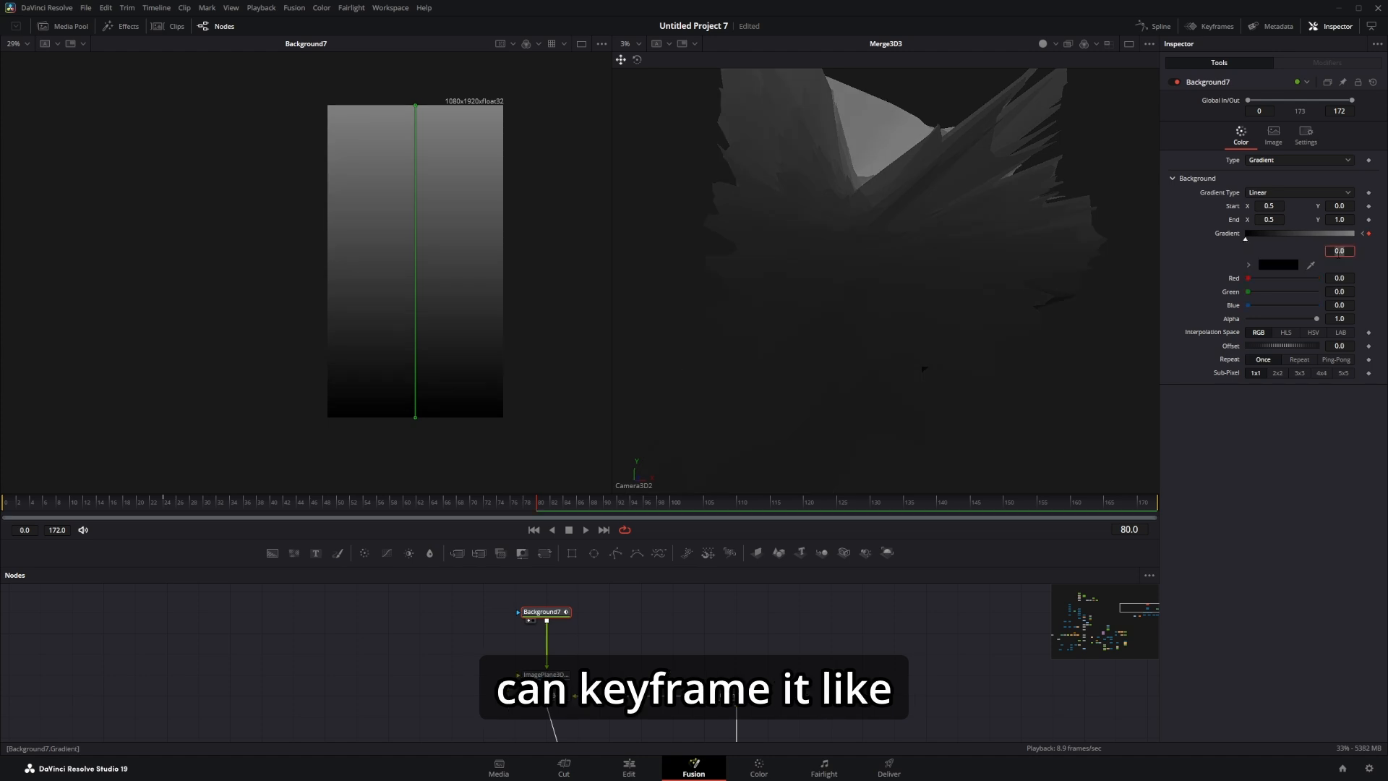
pyautogui.press('BackSpace')
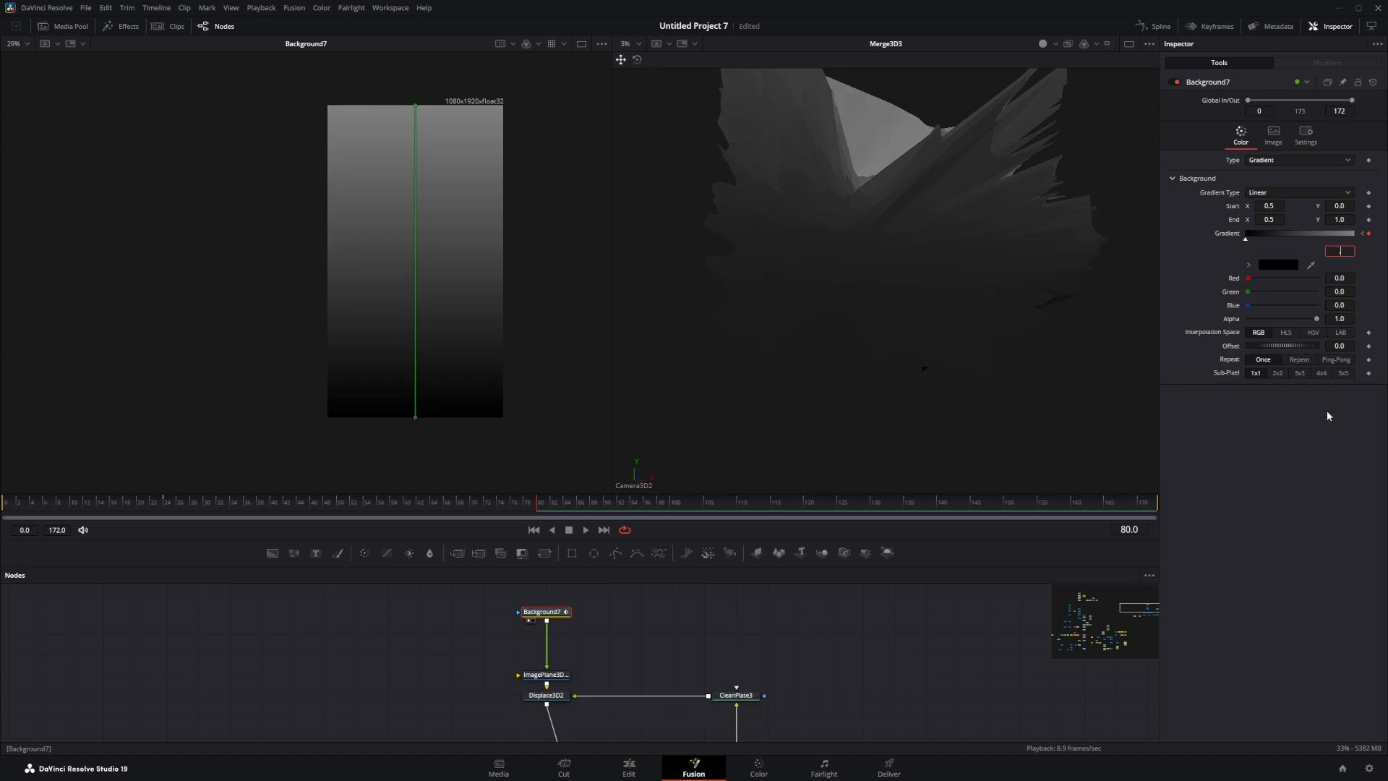
pyautogui.write('1')
pyautogui.press('Return')
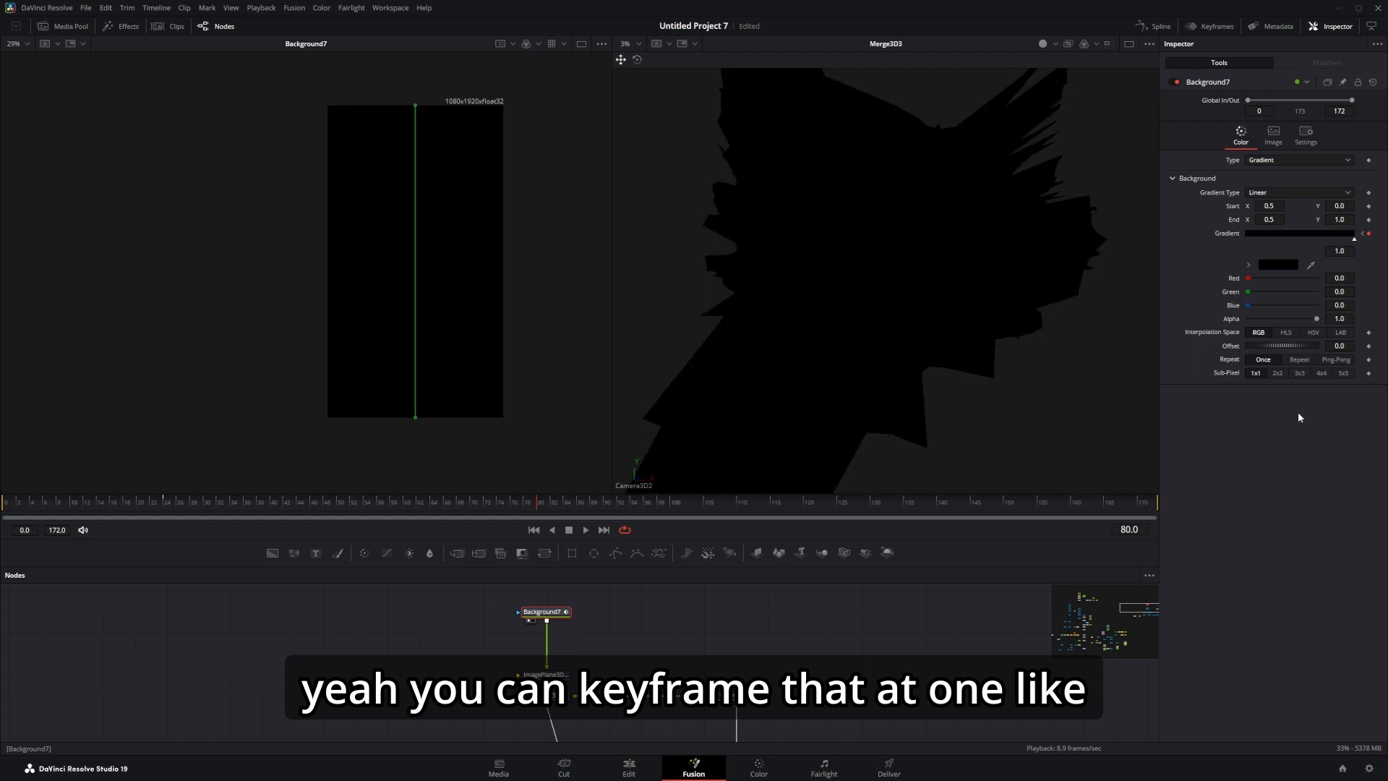
# Step: Play and scrub through the animated gradient from frame 24 onward to examine the bottom-to-top wipe
pyautogui.click(173, 519)
pyautogui.press('space')
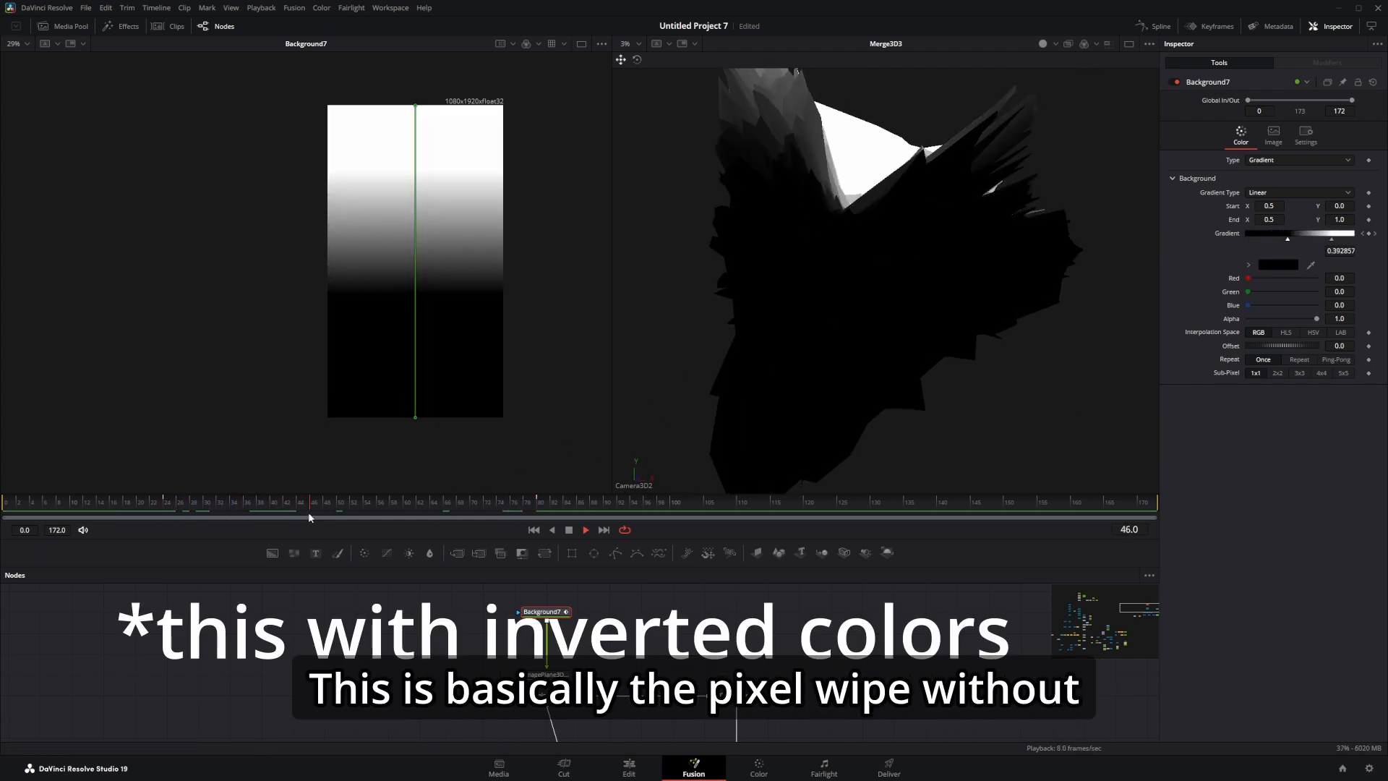
pyautogui.click(166, 500)
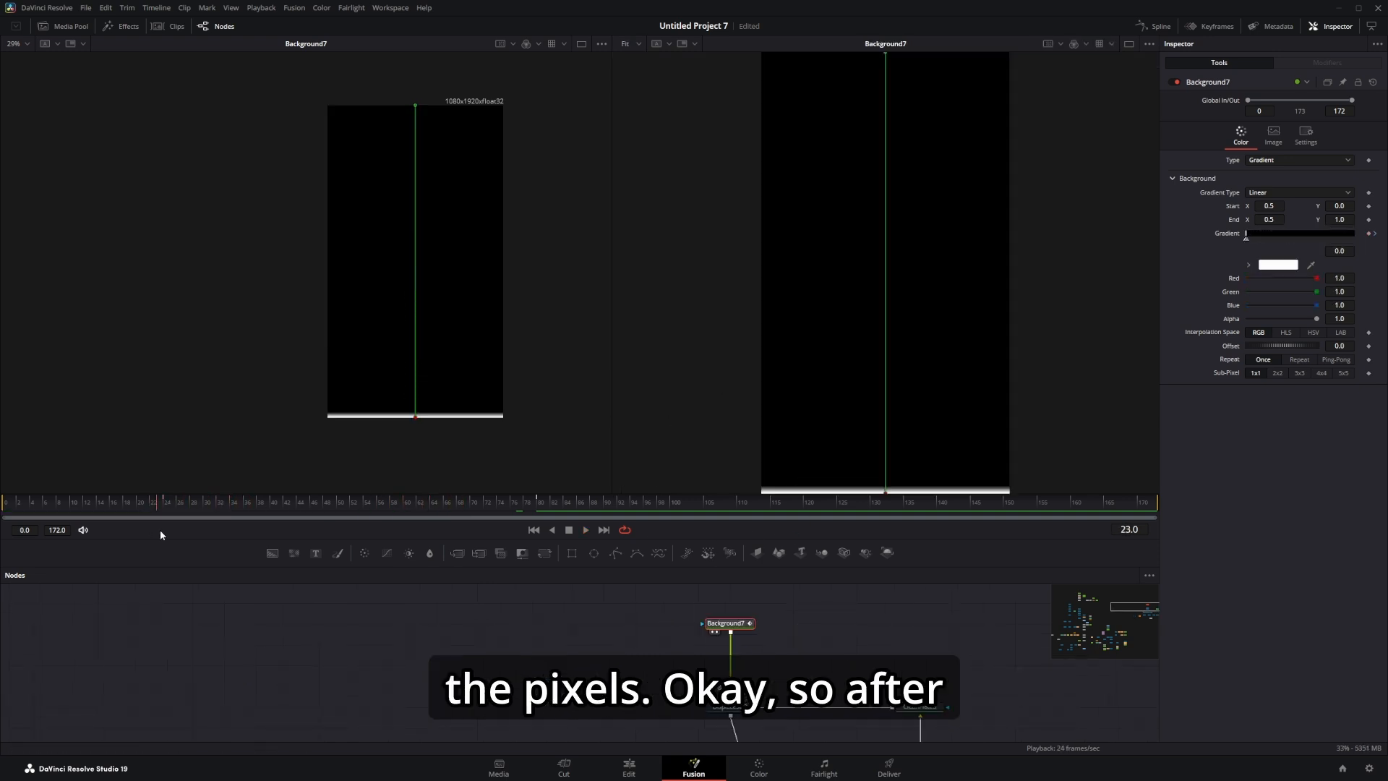
pyautogui.click(181, 501)
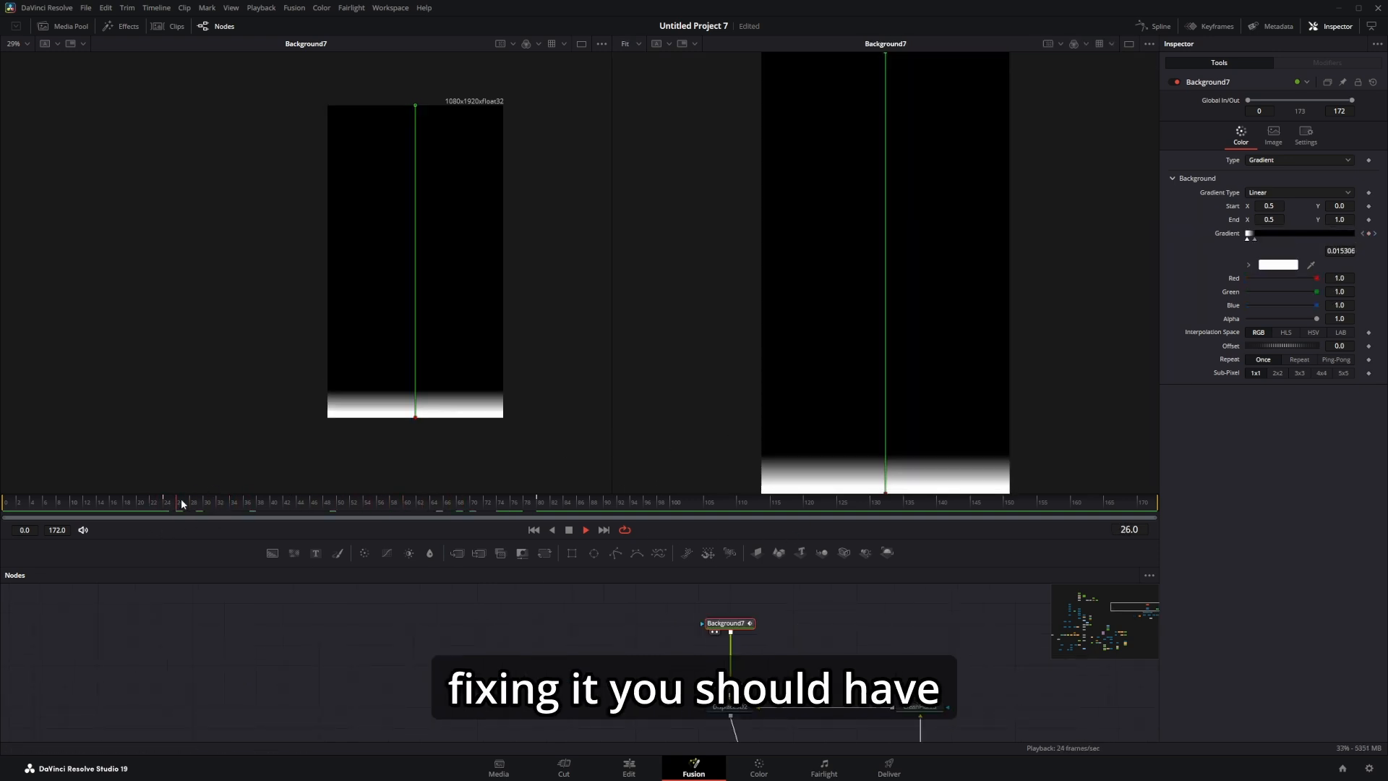
pyautogui.press('space')
pyautogui.click(164, 503)
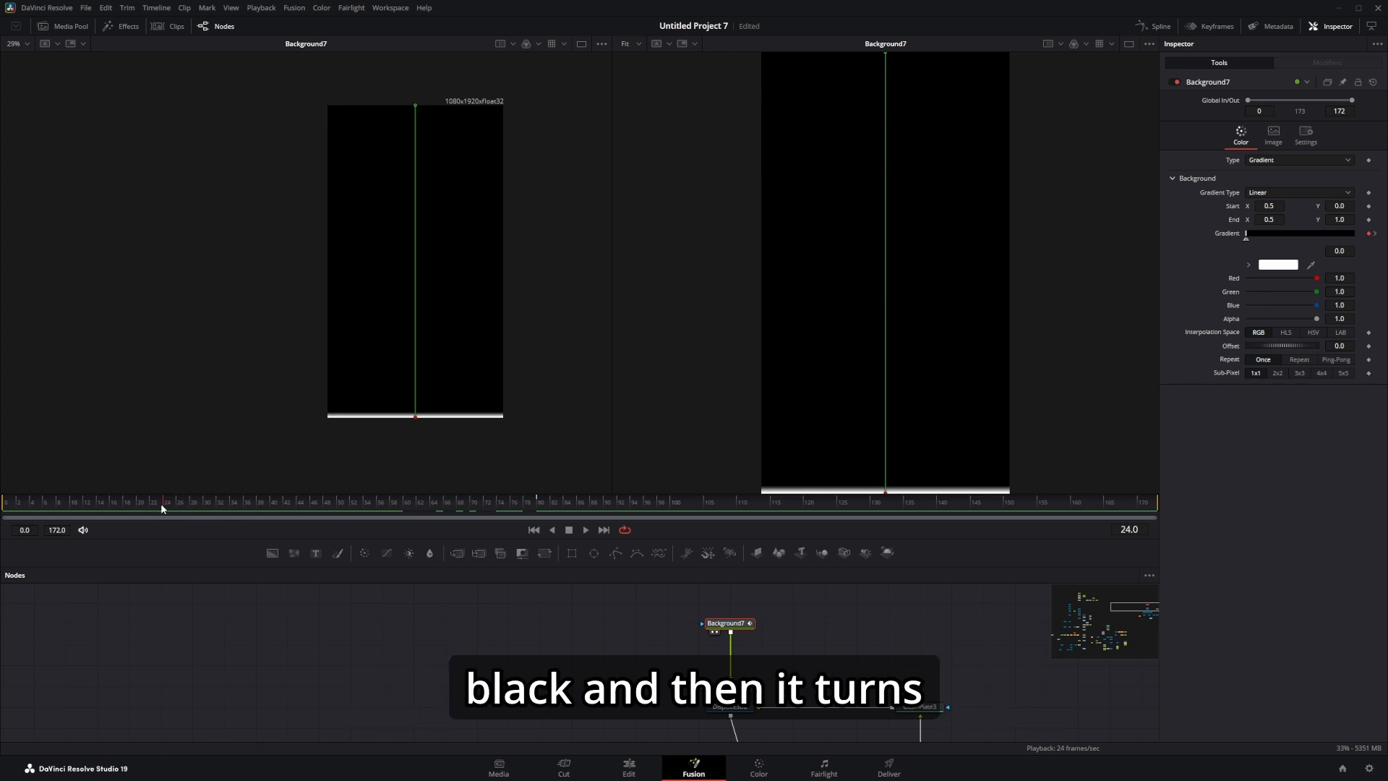
pyautogui.moveTo(161, 503); pyautogui.dragTo(487, 517)
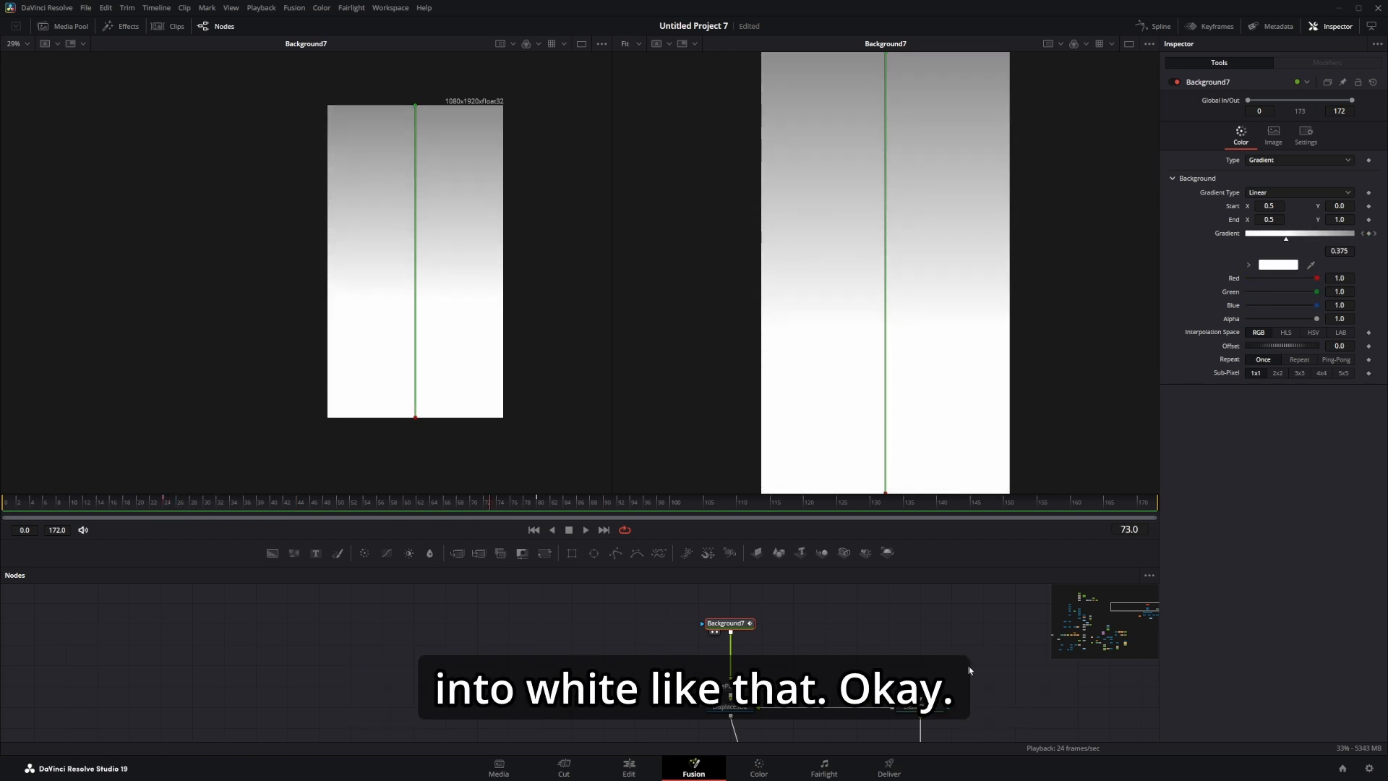
# Step: Show the compound clip's MediaIn node in both viewers and play it from around frame 24 to examine the footage
pyautogui.moveTo(904, 663); pyautogui.dragTo(882, 496)
pyautogui.click(782, 709)
pyautogui.press('1')
pyautogui.press('2')
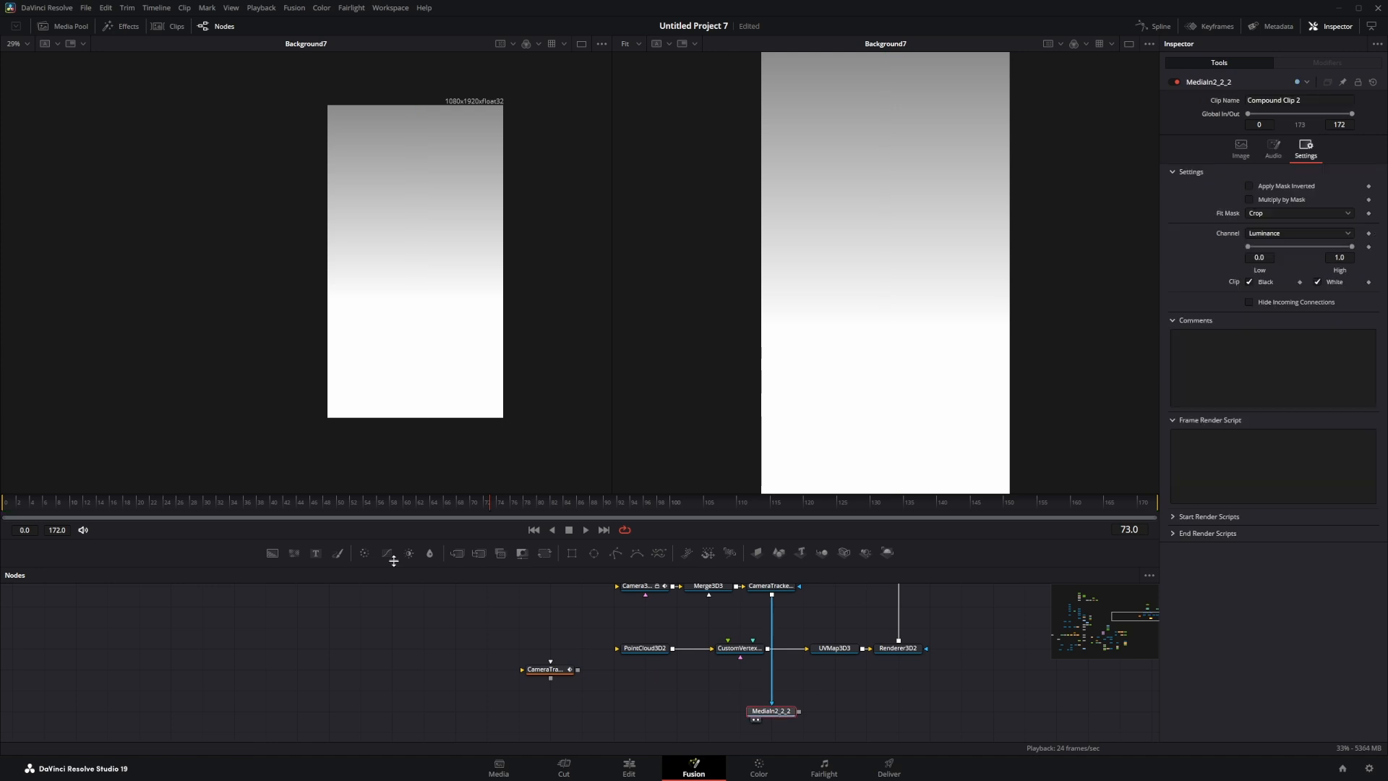
pyautogui.click(167, 507)
pyautogui.press('space')
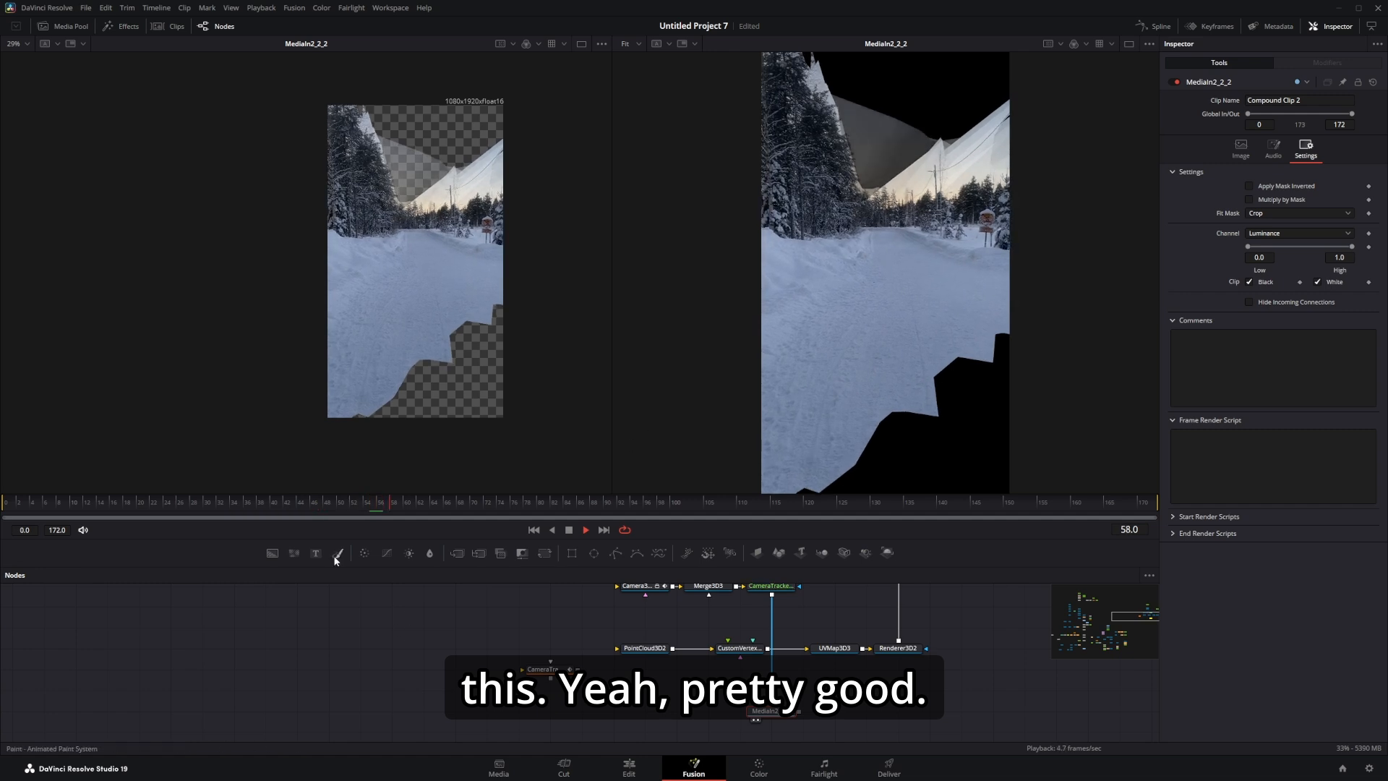
pyautogui.moveTo(275, 506); pyautogui.dragTo(142, 508)
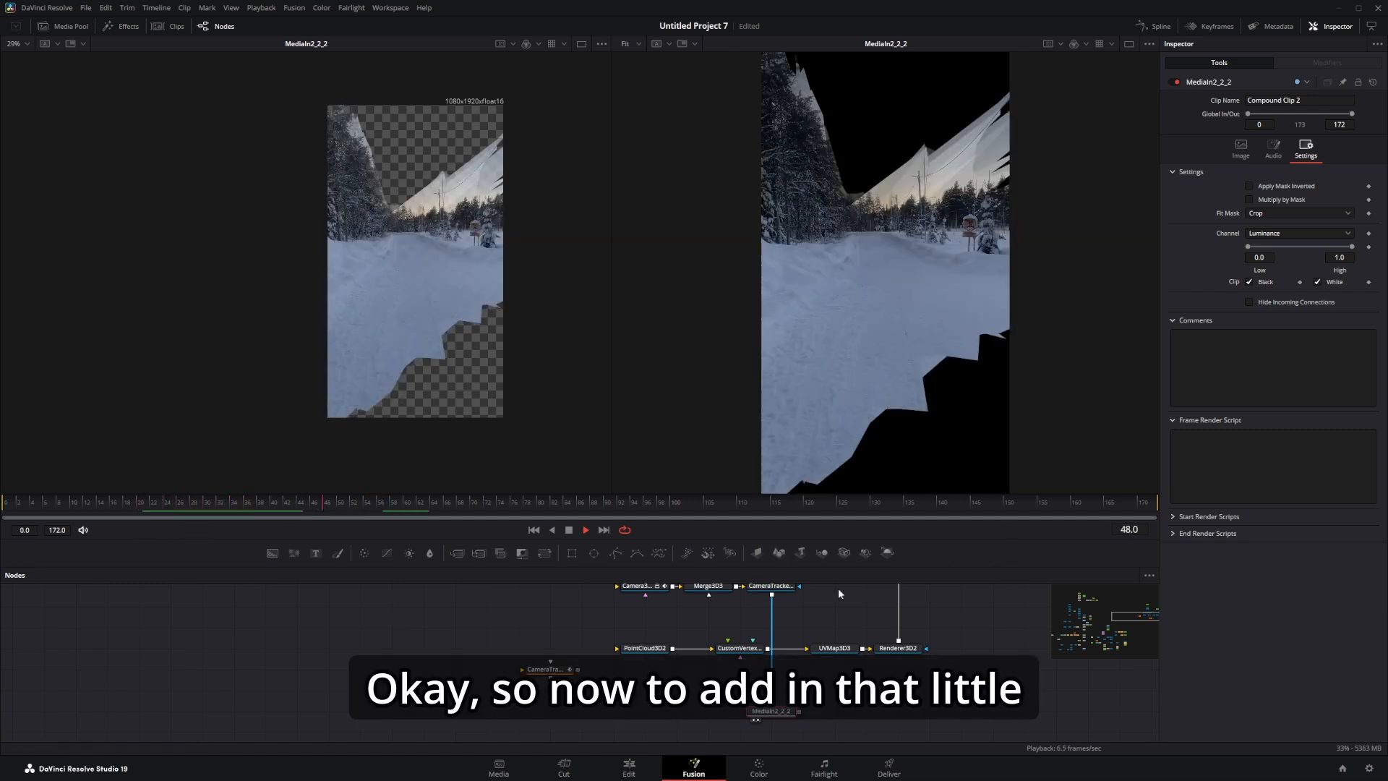
pyautogui.moveTo(839, 591); pyautogui.dragTo(790, 690)
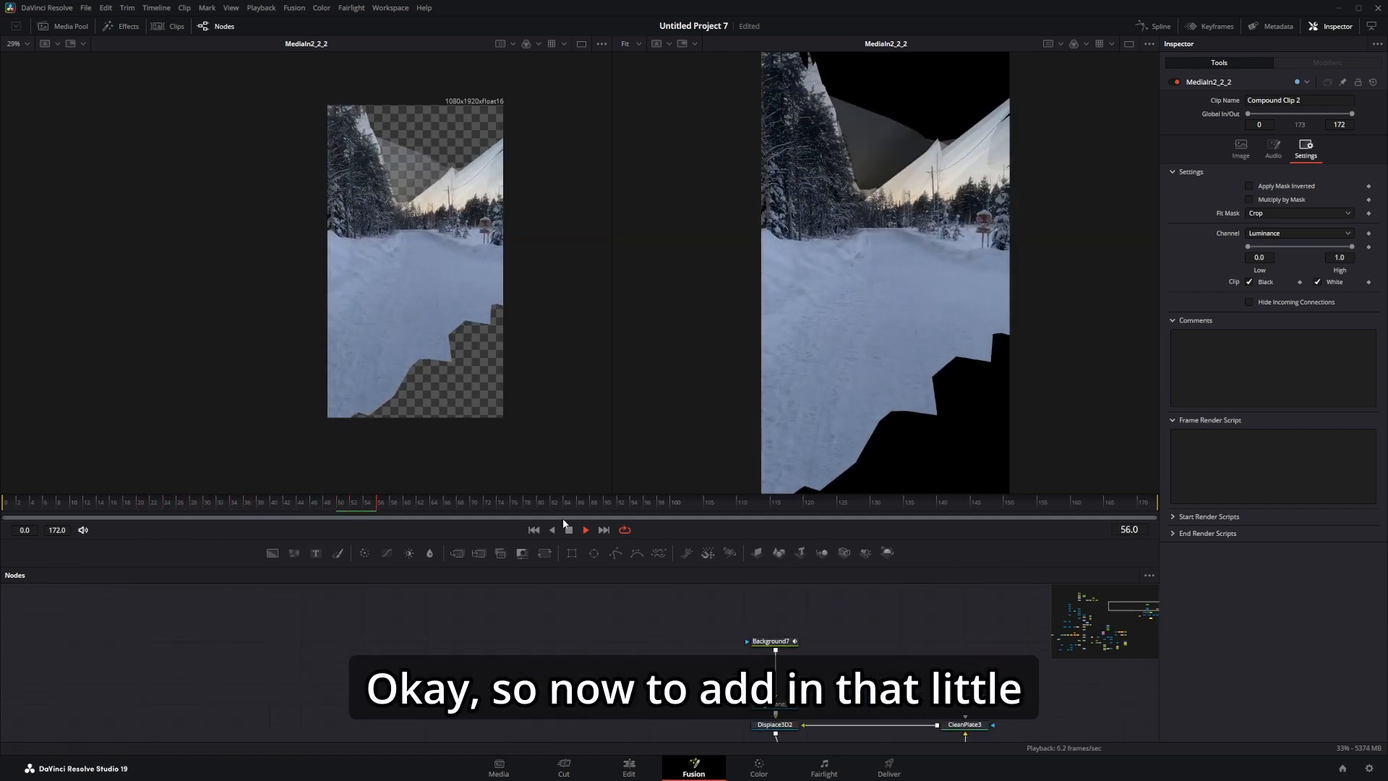
pyautogui.click(568, 530)
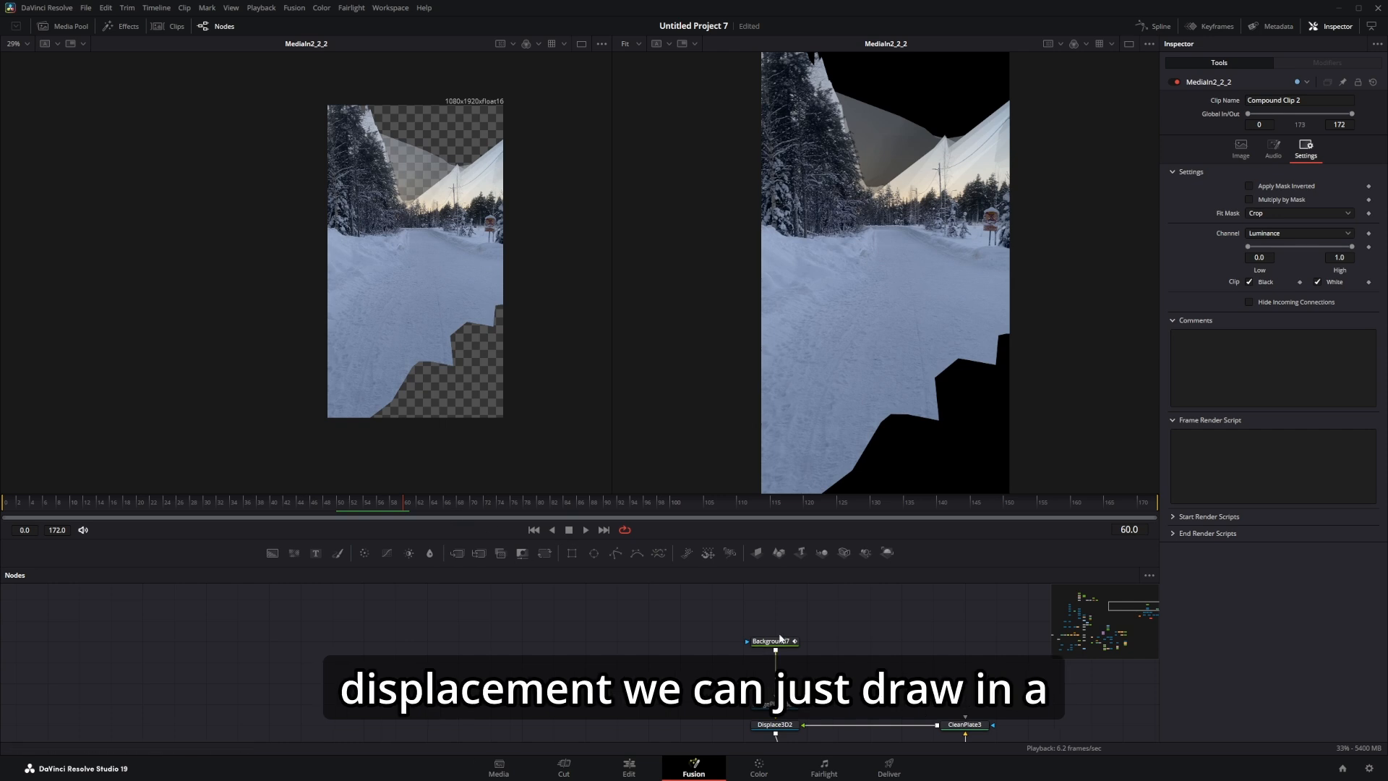
# Step: Show the gradient Background node in both viewers and insert a Displace node directly after it
pyautogui.moveTo(786, 641); pyautogui.dragTo(789, 601)
pyautogui.press('1')
pyautogui.press('2')
pyautogui.hotkey('shift', 'space')
pyautogui.write('displace')
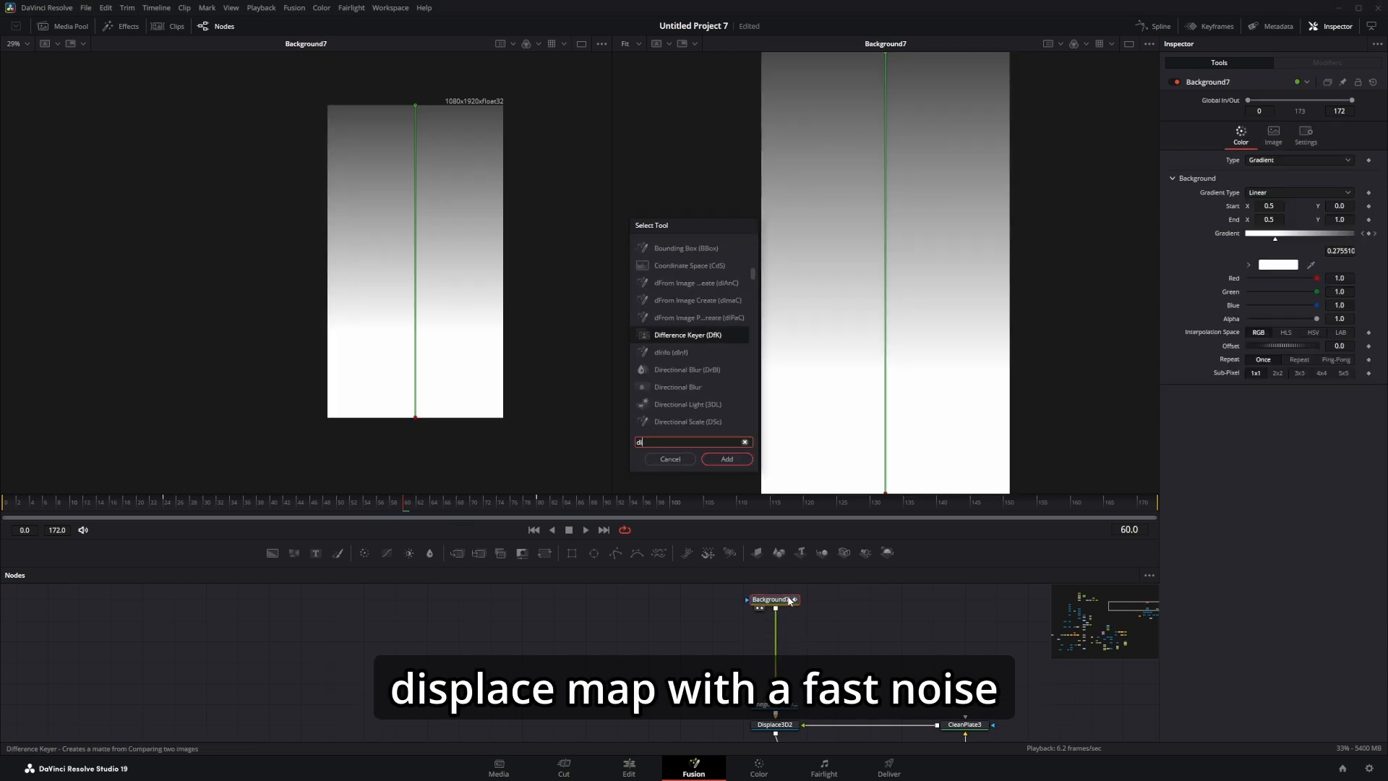
pyautogui.click(719, 461)
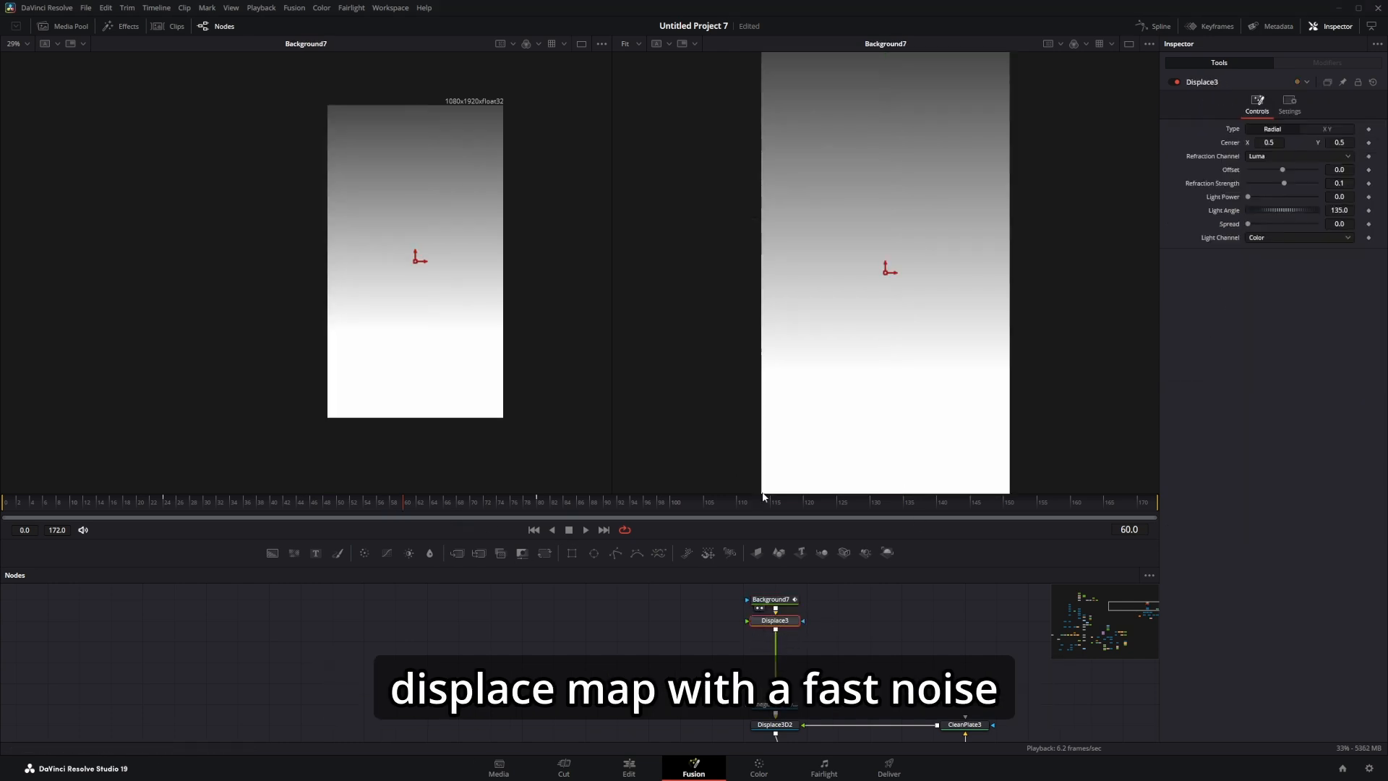
# Step: Add a Fast Noise node beside the Displace node and connect it as the displacement source
pyautogui.hotkey('shift', 'space')
pyautogui.write('fas')
pyautogui.click(725, 458)
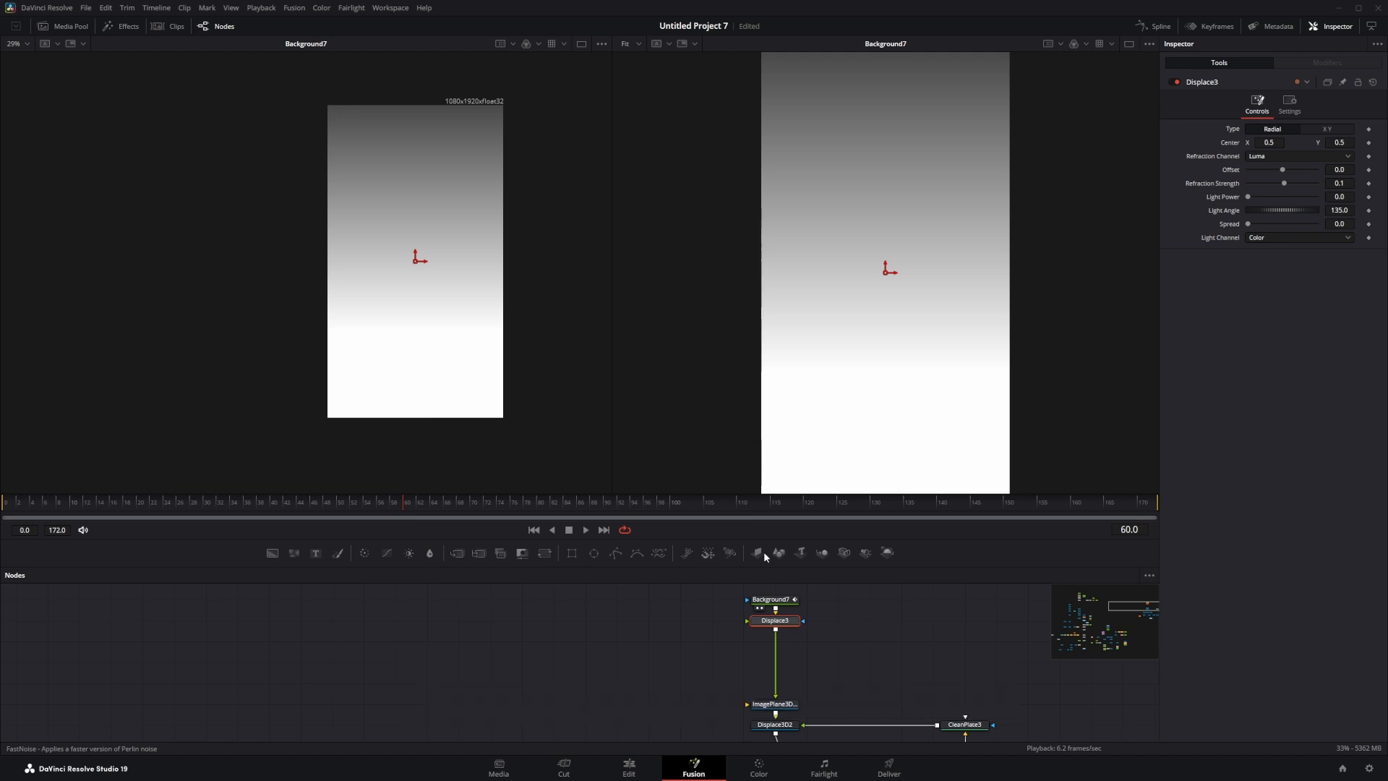
pyautogui.press('Delete')
pyautogui.moveTo(772, 642); pyautogui.dragTo(678, 621)
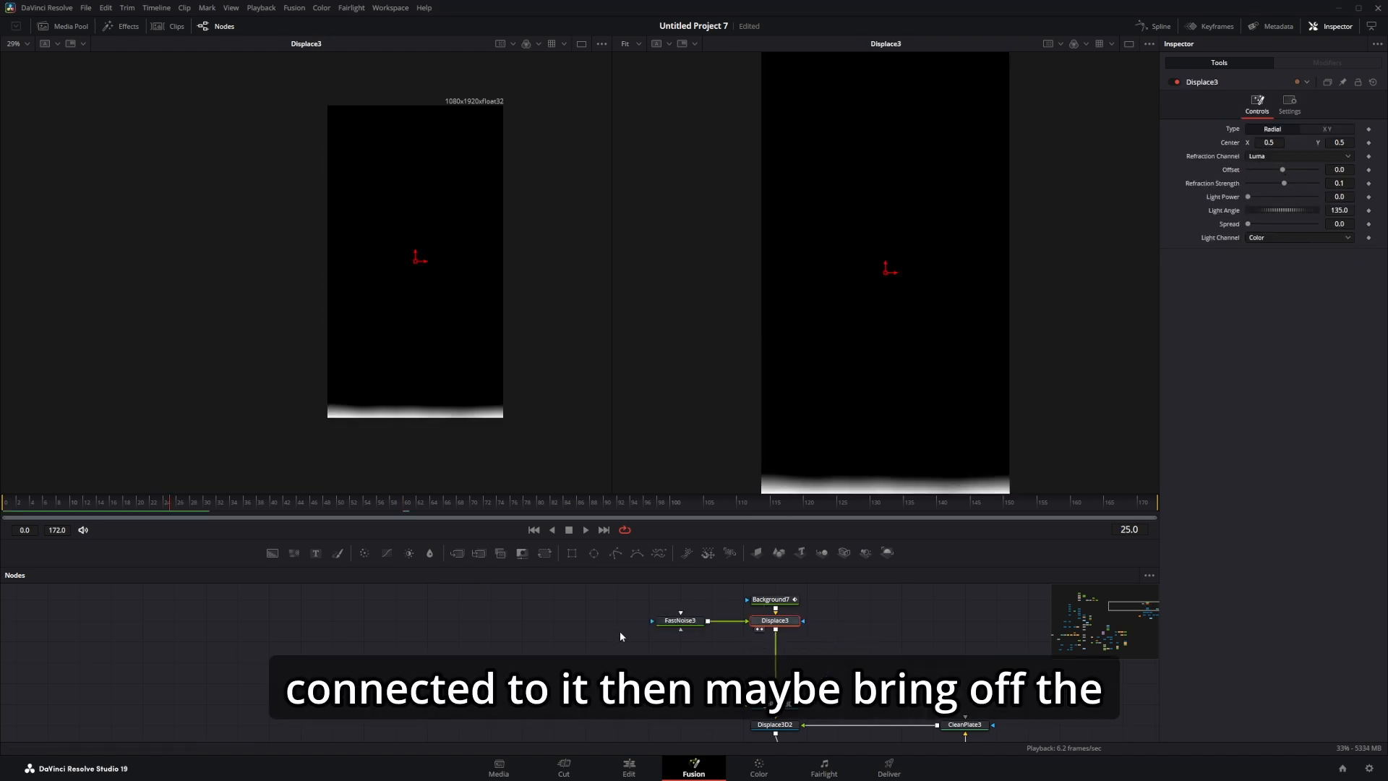
# Step: Keyframe the Fast Noise contrast at 0.0 on frame 24 and at 5.0 on frame 82
pyautogui.click(680, 621)
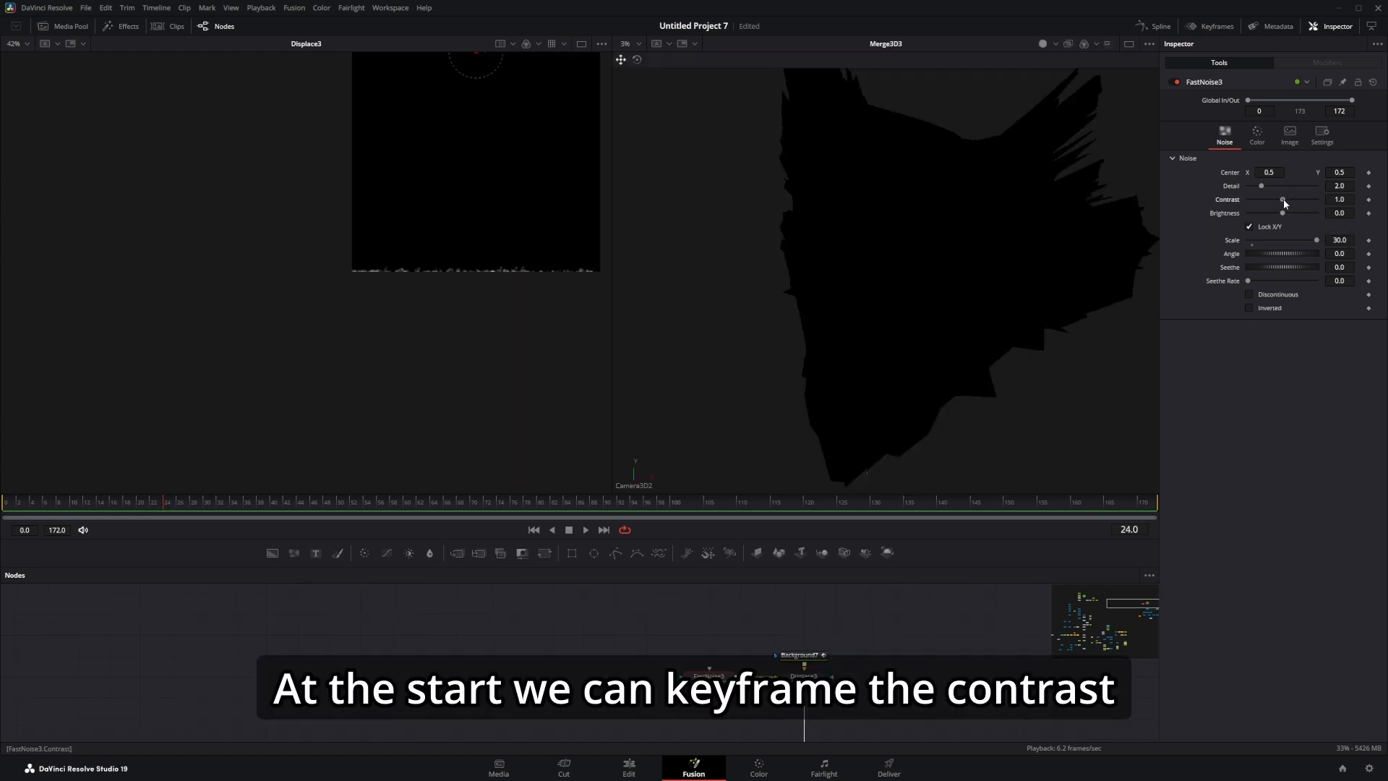
pyautogui.click(1367, 199)
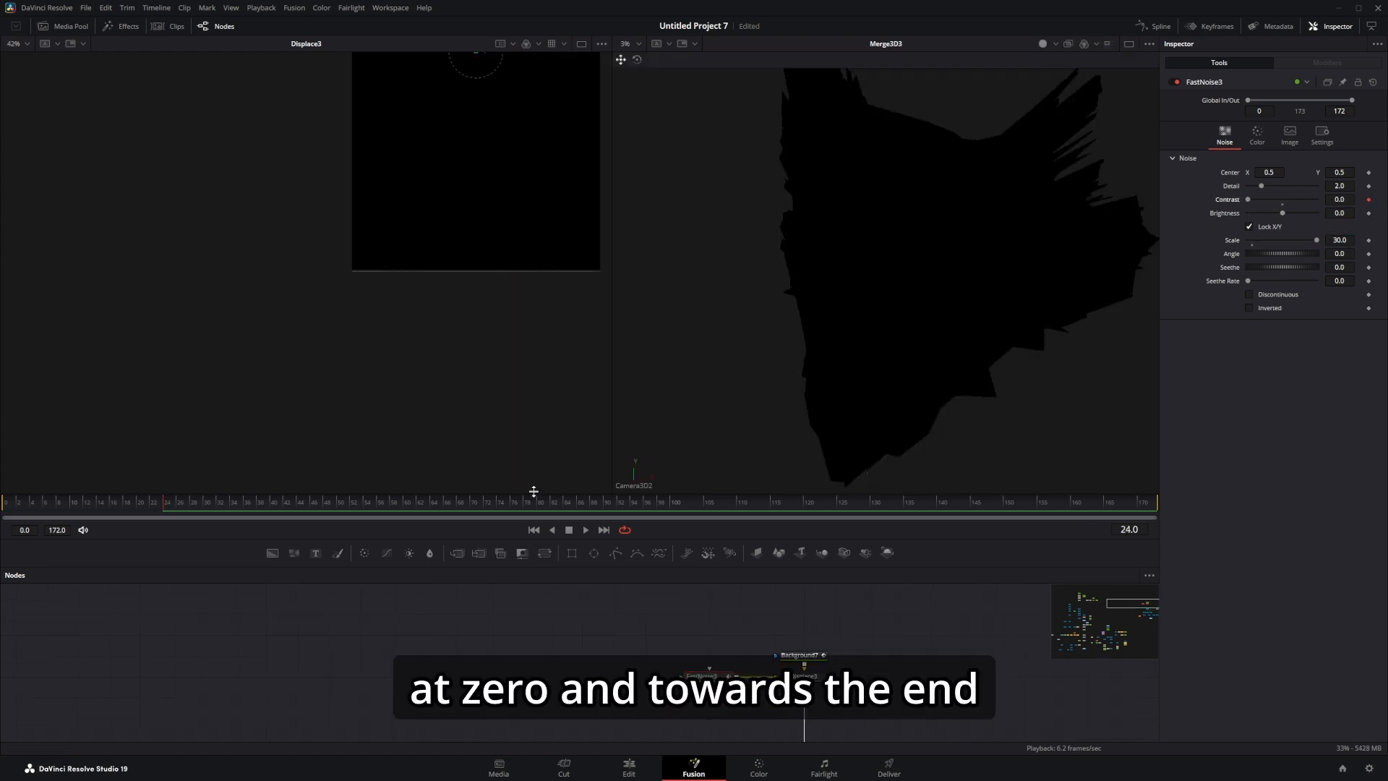
pyautogui.click(553, 501)
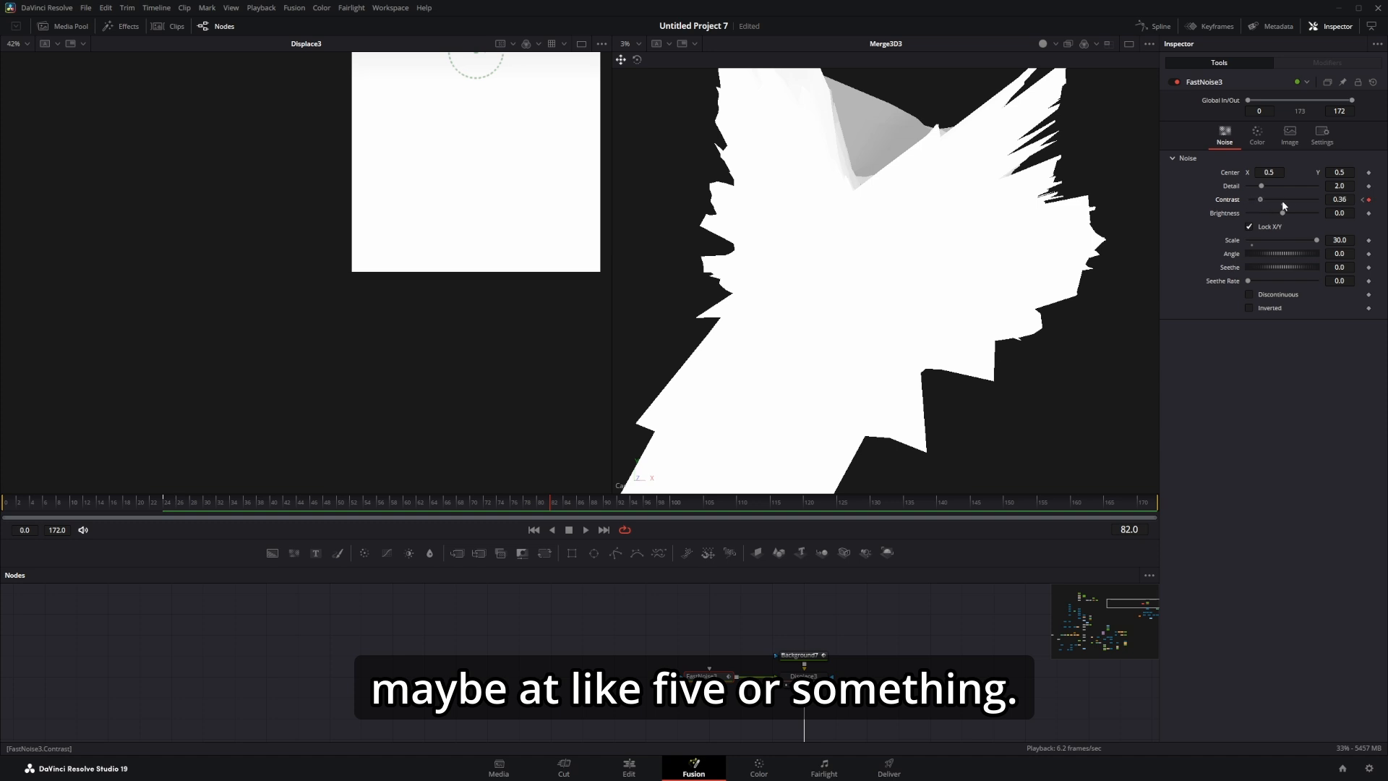
pyautogui.moveTo(1283, 206); pyautogui.dragTo(1370, 205)
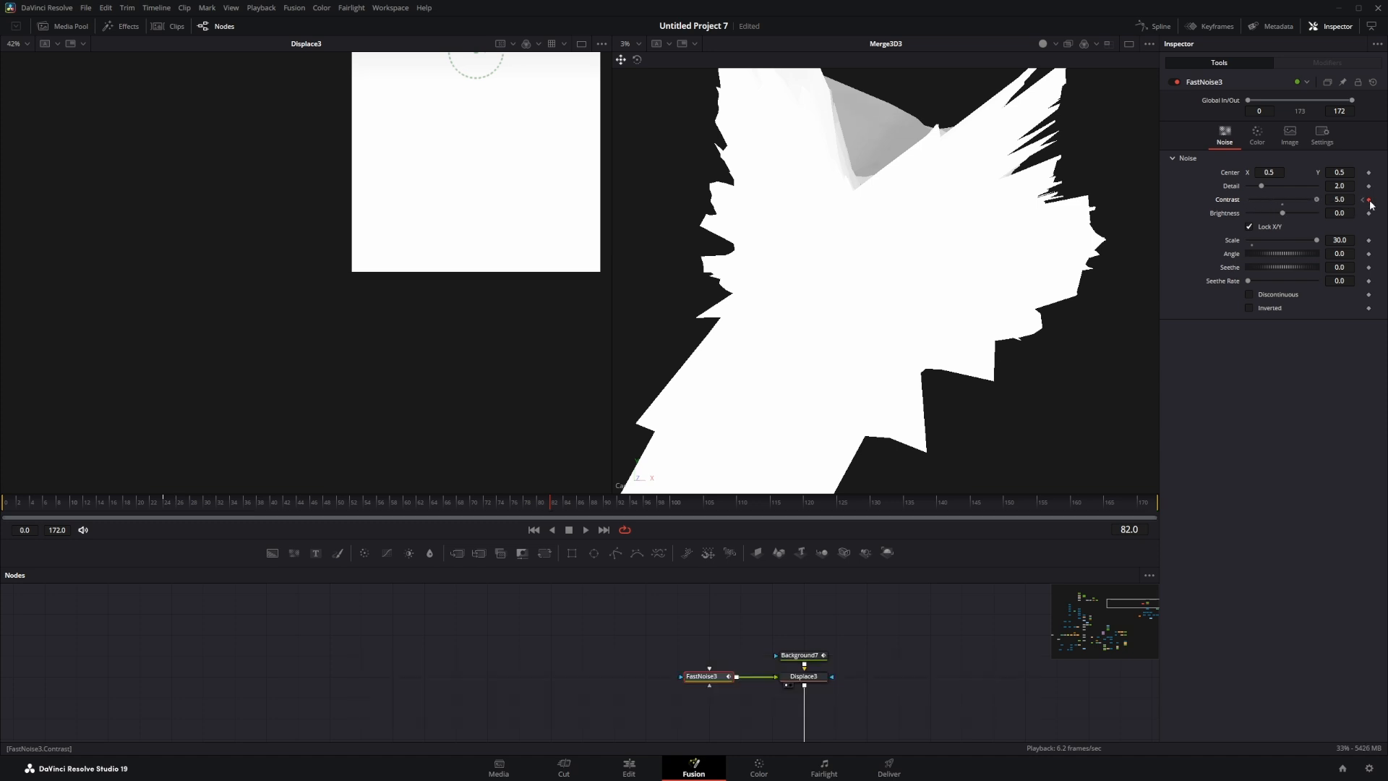
# Step: Play the displaced wipe from frame 24 and set the Fast Noise scale to 40
pyautogui.click(159, 501)
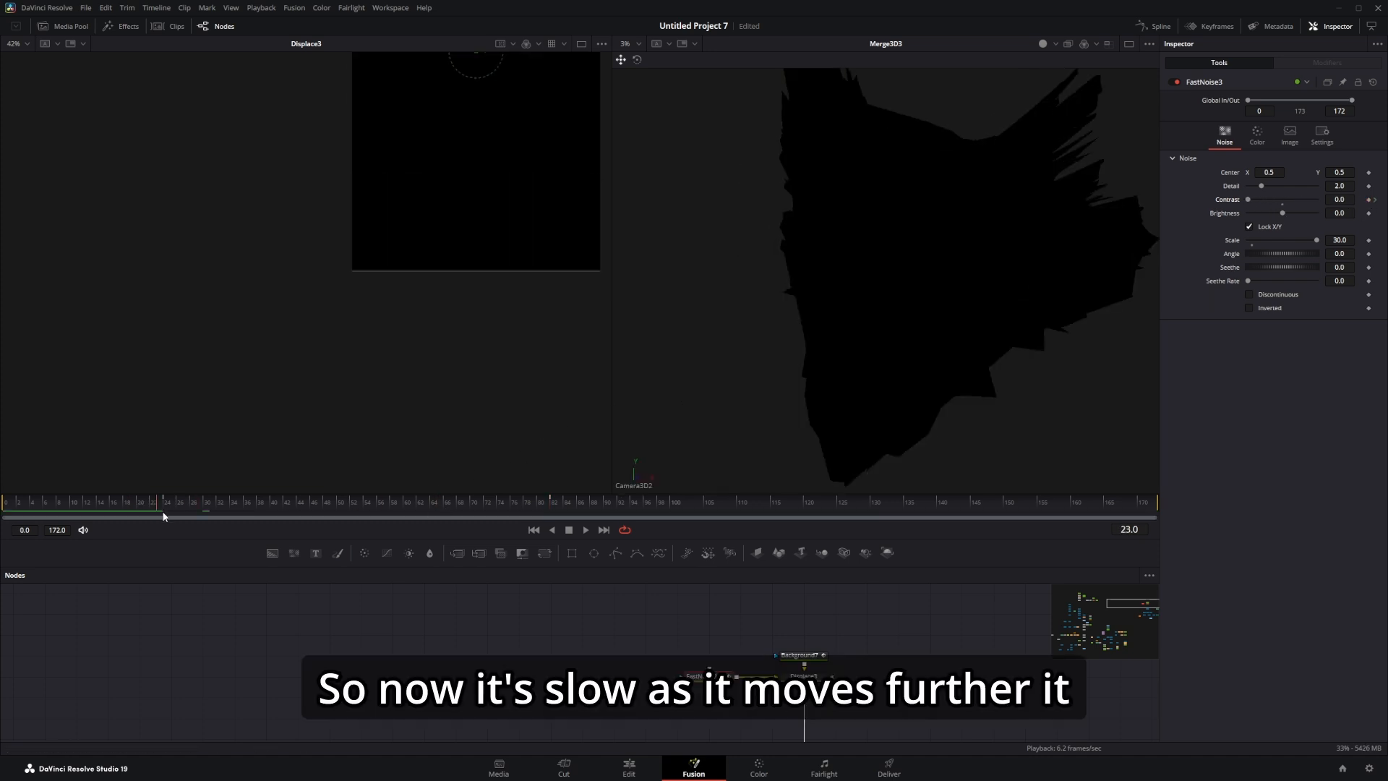
pyautogui.moveTo(166, 513)
pyautogui.mouseDown()
pyautogui.moveTo(254, 519)
pyautogui.moveTo(166, 513)
pyautogui.mouseUp()
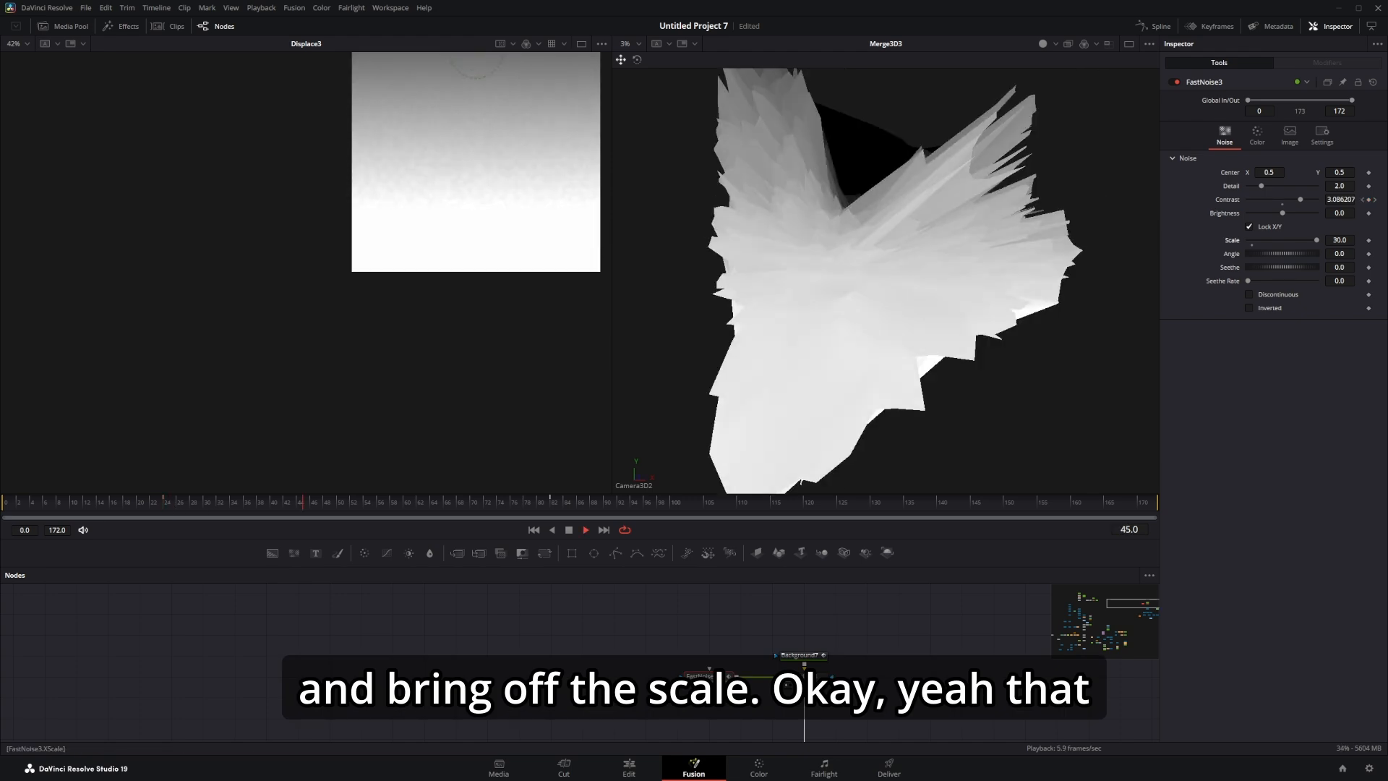
pyautogui.write('0')
pyautogui.press('Return')
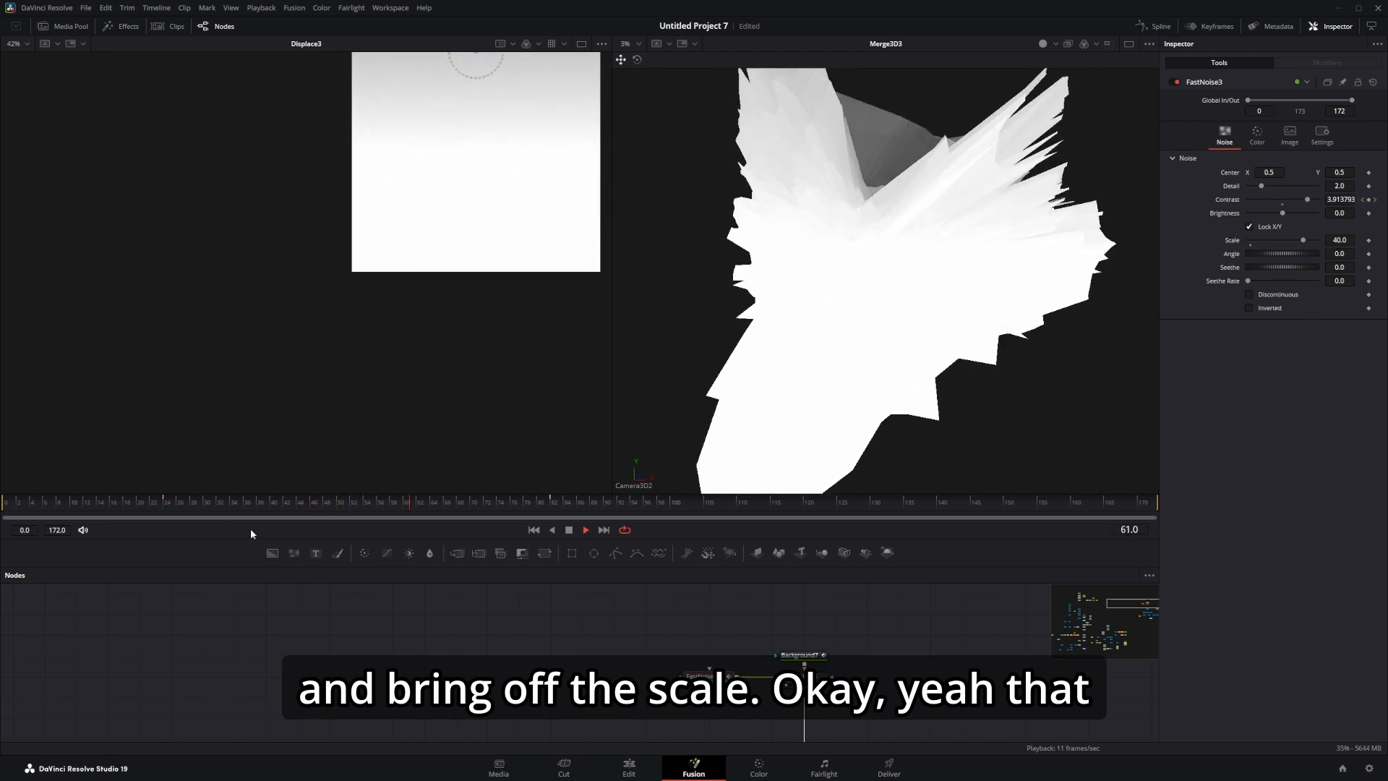
pyautogui.moveTo(250, 517); pyautogui.dragTo(183, 508)
pyautogui.press('space')
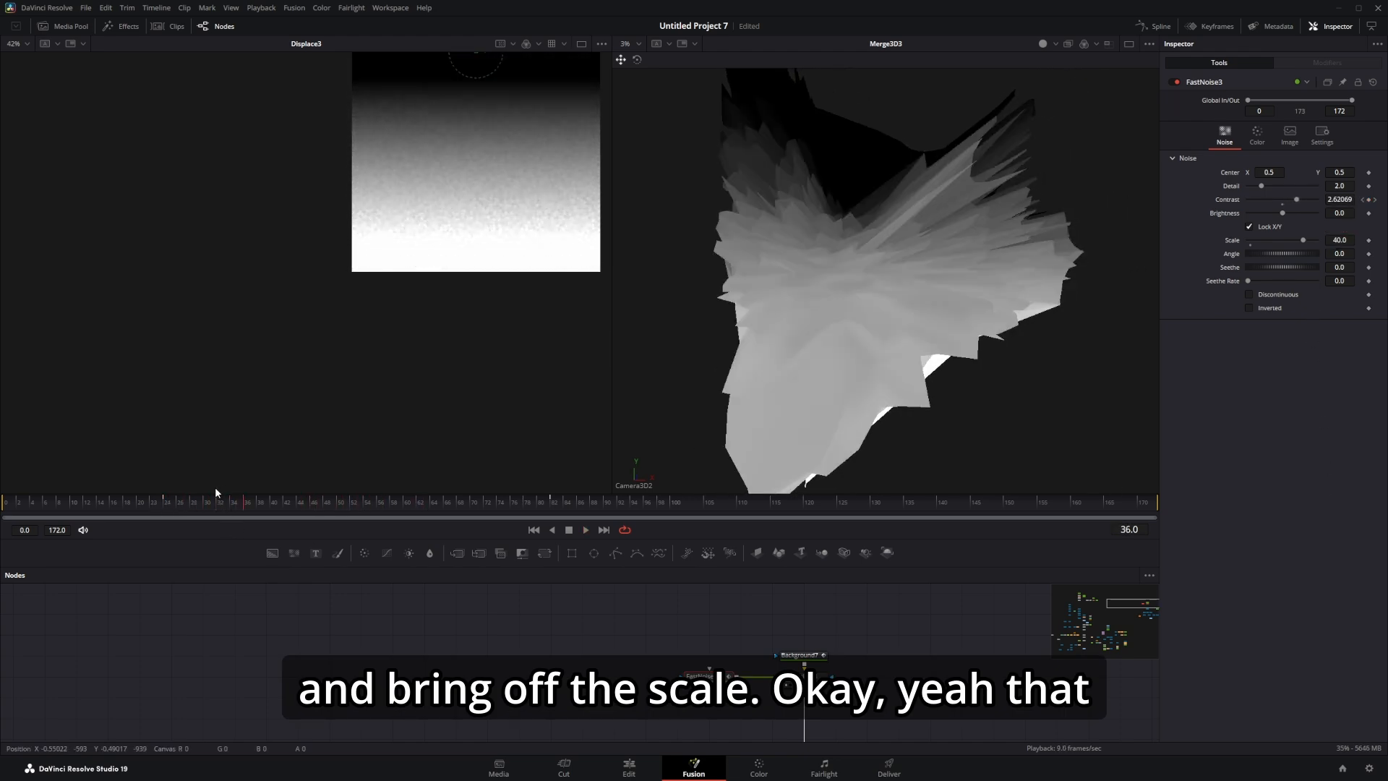
# Step: Set the Displace node's refraction strength to 0.2 and preview the wipe between frames 24 and 36
pyautogui.click(166, 498)
pyautogui.click(804, 676)
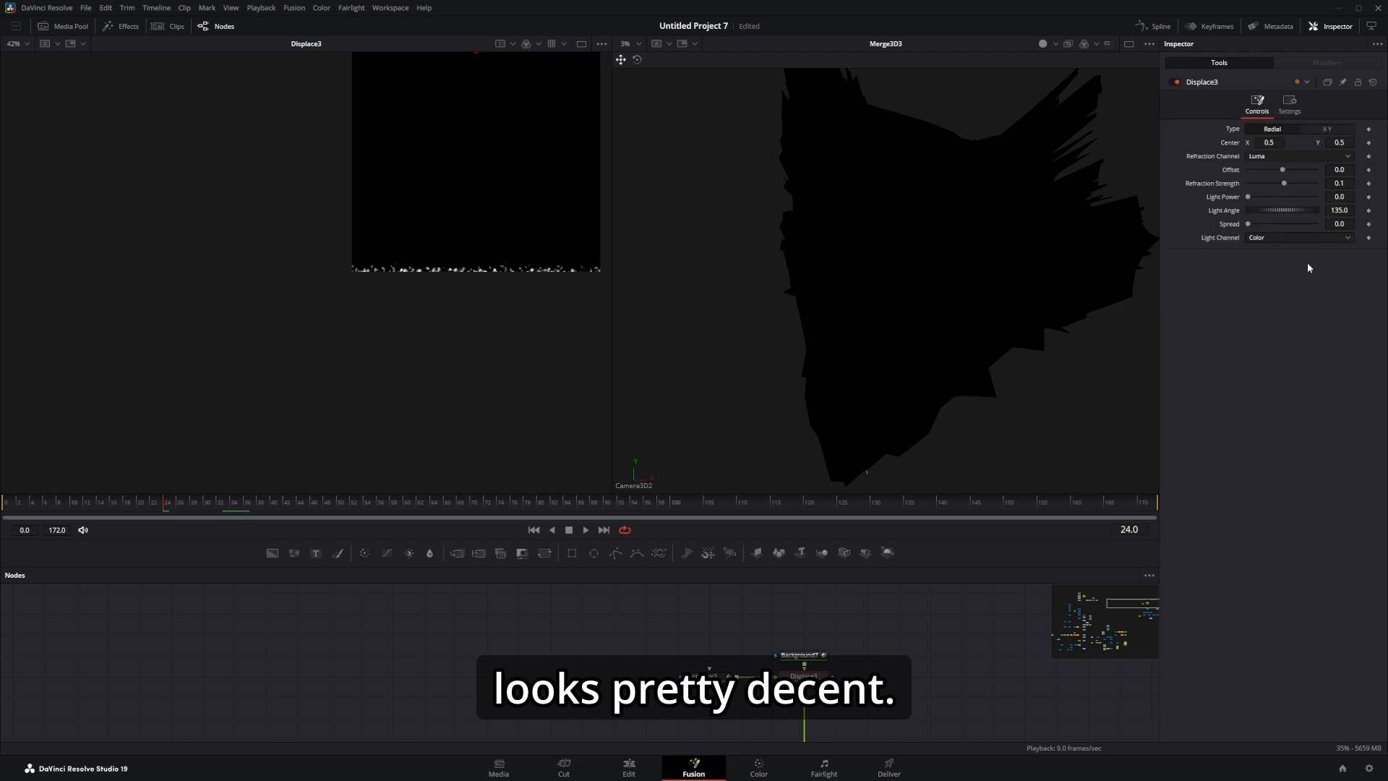
pyautogui.write('0.')
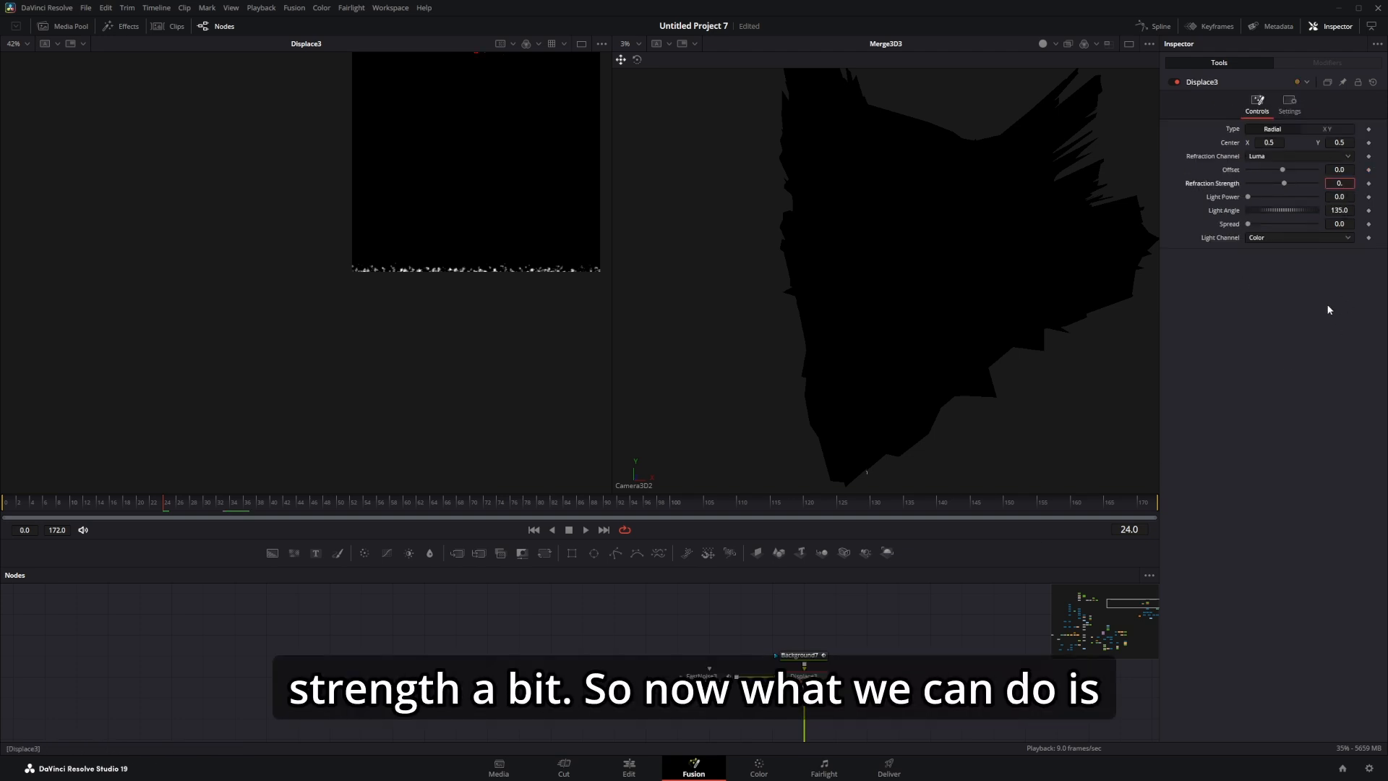
pyautogui.write('2')
pyautogui.press('Return')
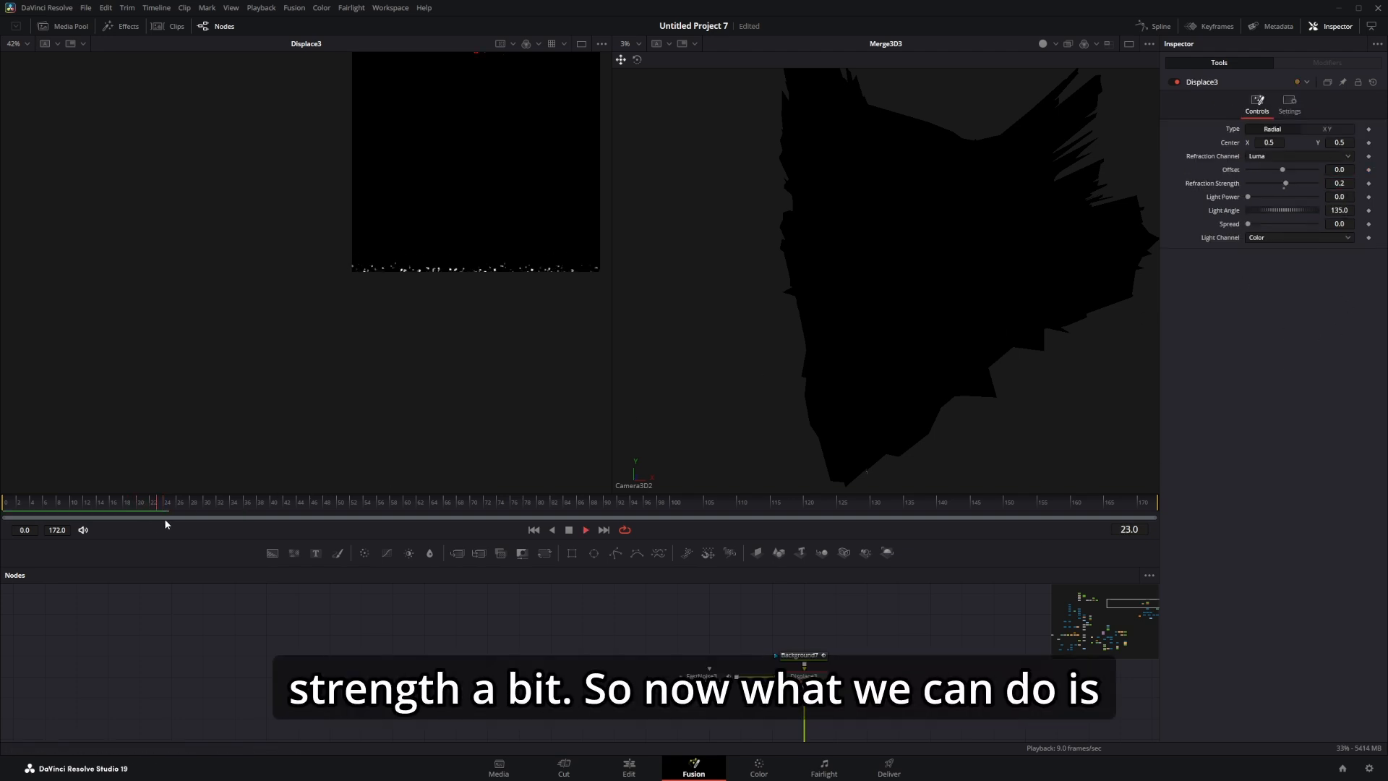
pyautogui.moveTo(169, 507); pyautogui.dragTo(245, 512)
# Step: Insert a Mosaic Blur node after the Displace node
pyautogui.moveTo(808, 661); pyautogui.dragTo(818, 659)
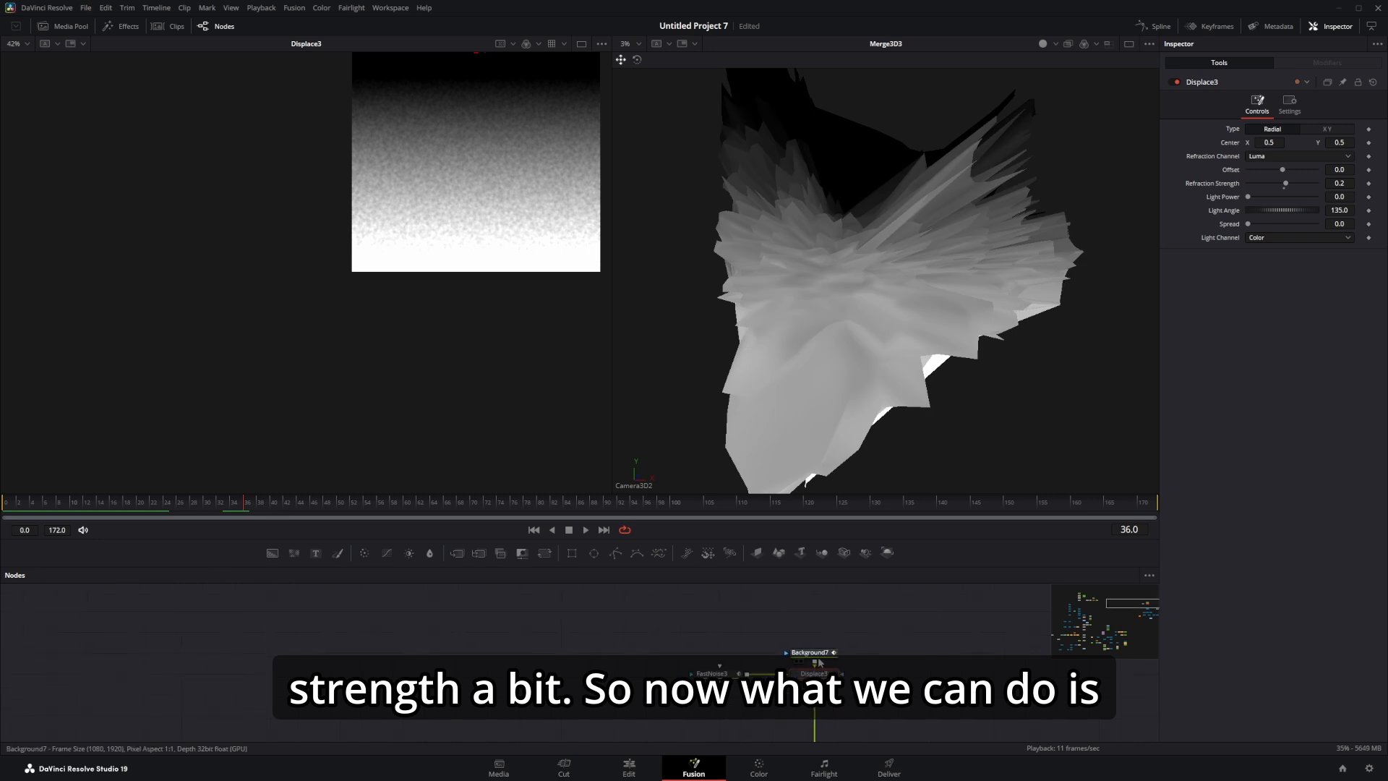
pyautogui.hotkey('shift', 'space')
pyautogui.write('mosaic')
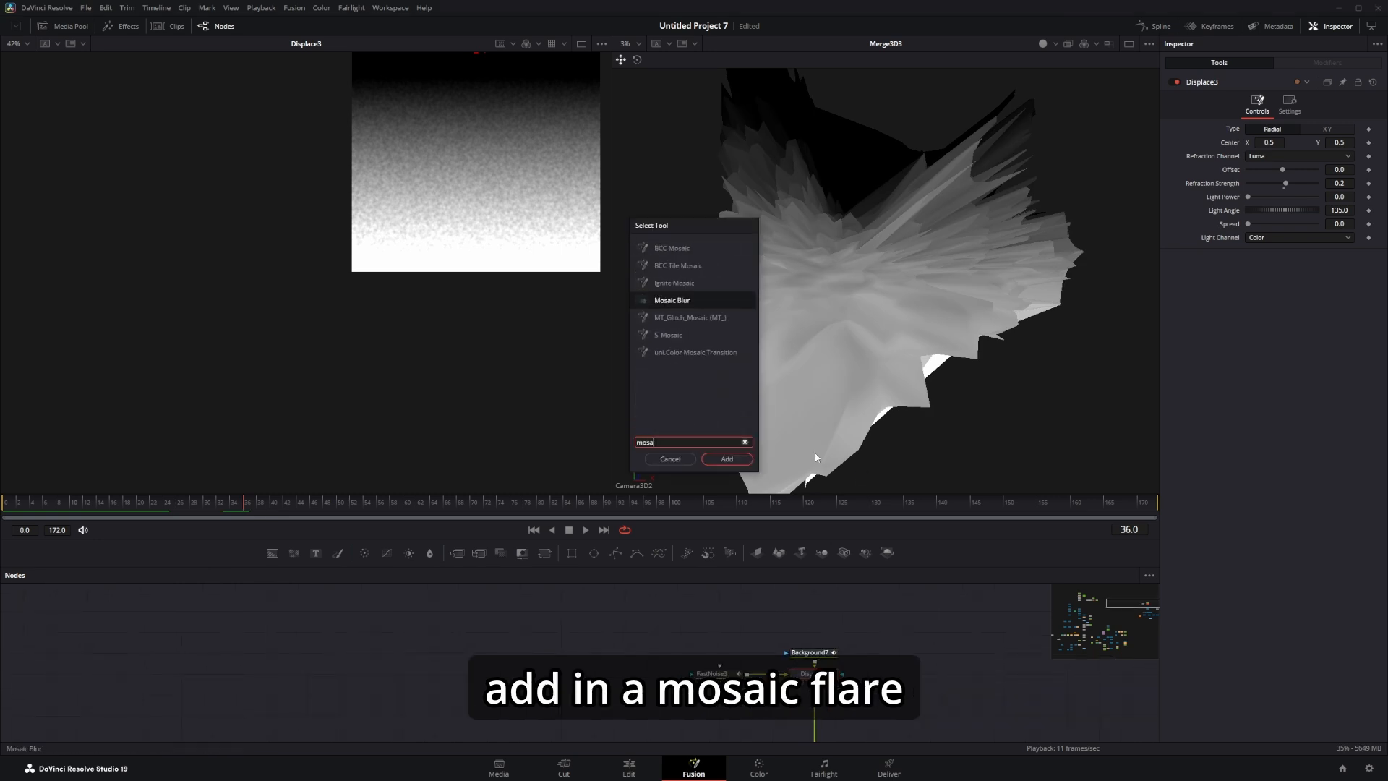
pyautogui.press('Return')
# Step: Set the Mosaic Blur's aliasing to 0.0 and its pixel frequency to 600
pyautogui.moveTo(1280, 156); pyautogui.dragTo(1137, 179)
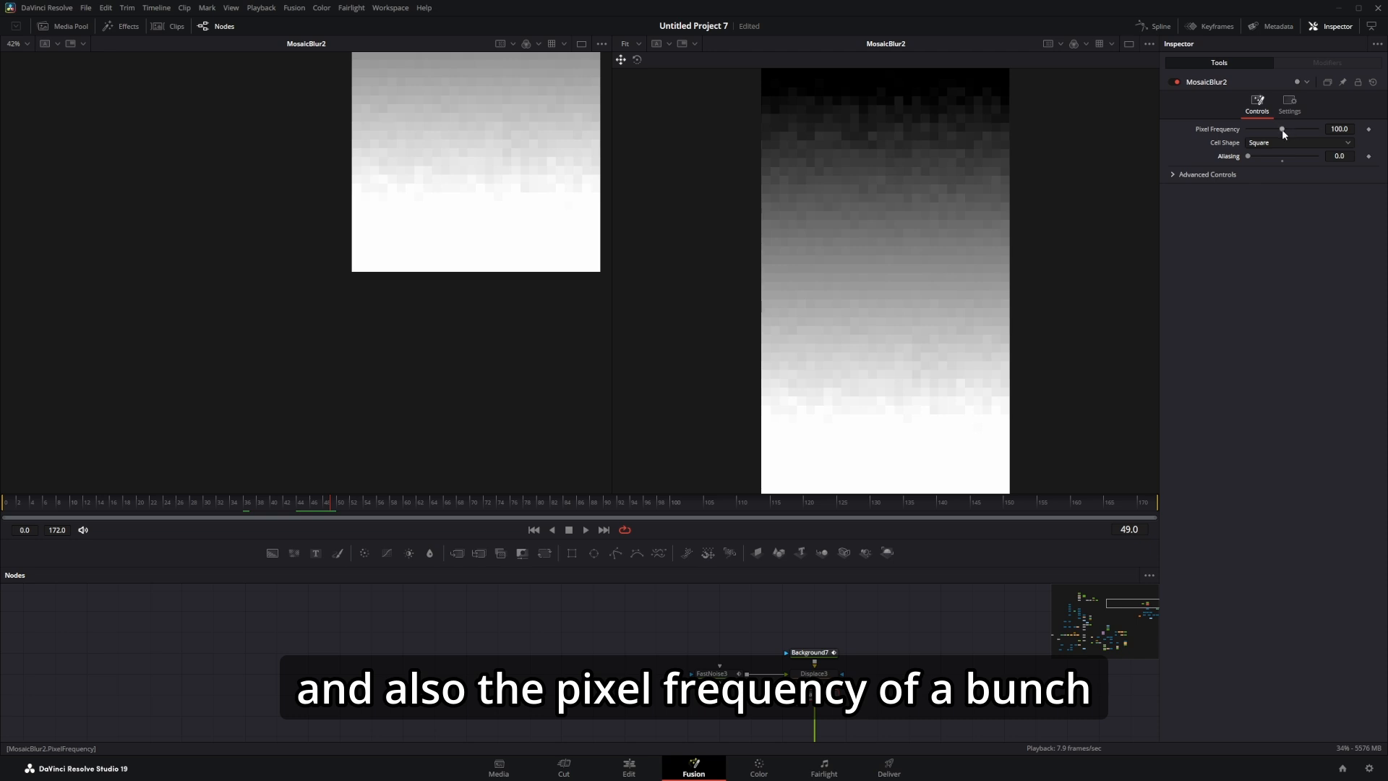
pyautogui.moveTo(1285, 129); pyautogui.dragTo(1379, 122)
pyautogui.doubleClick(1340, 130)
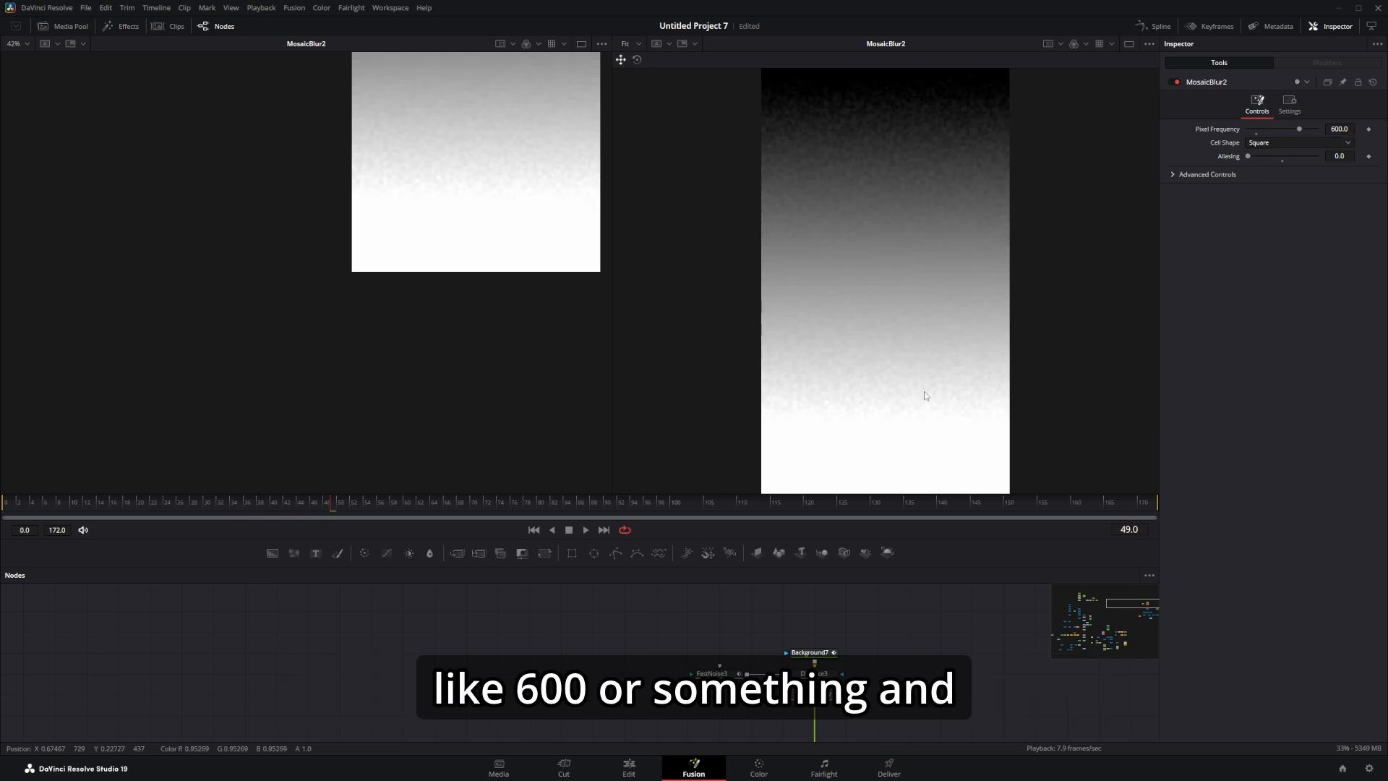
# Step: Examine the mosaic pixel pattern of the gradient up close and as a whole, and go to the 3D merge
pyautogui.scroll(5, 924, 391)
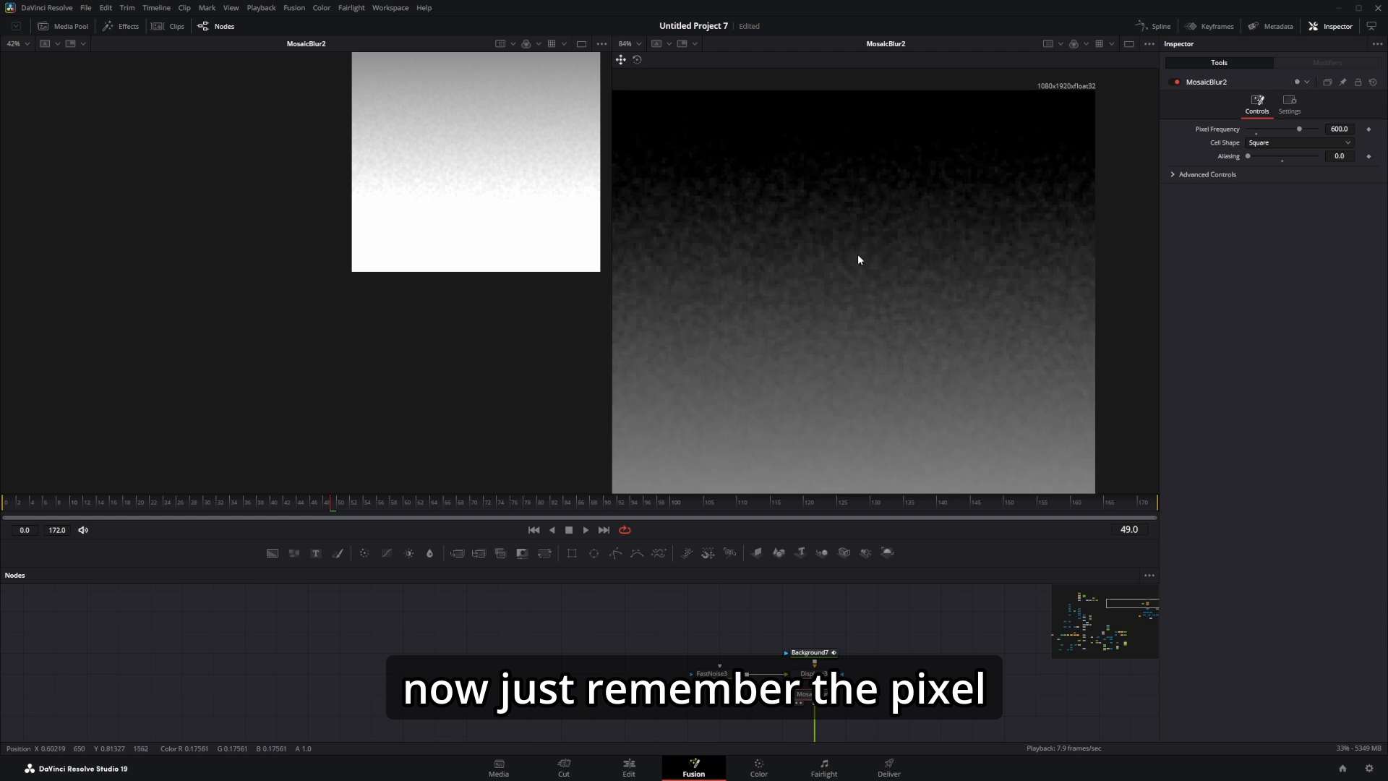
pyautogui.moveTo(956, 250); pyautogui.dragTo(957, 193)
pyautogui.moveTo(908, 484); pyautogui.dragTo(899, 307)
pyautogui.scroll(-6, 897, 306)
pyautogui.moveTo(904, 474); pyautogui.dragTo(915, 413)
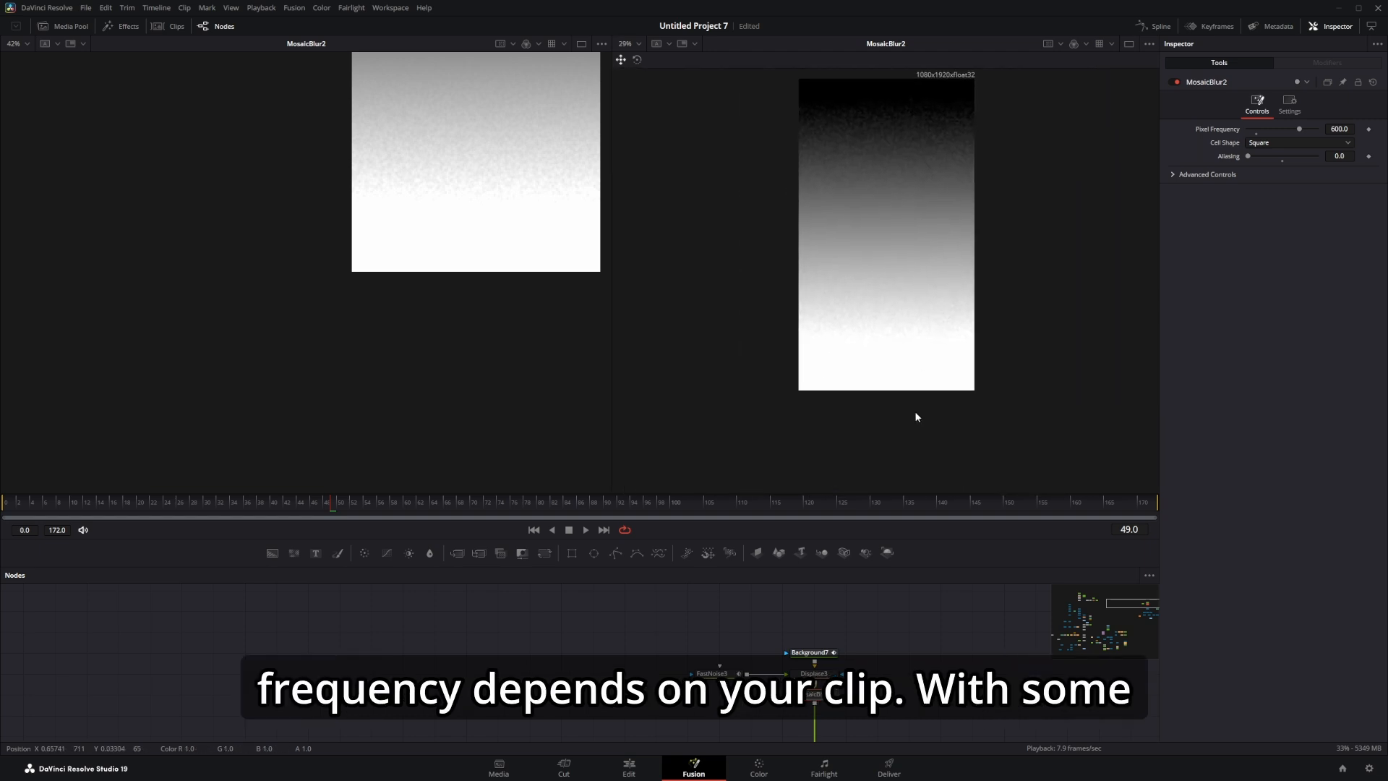
pyautogui.scroll(7, 903, 268)
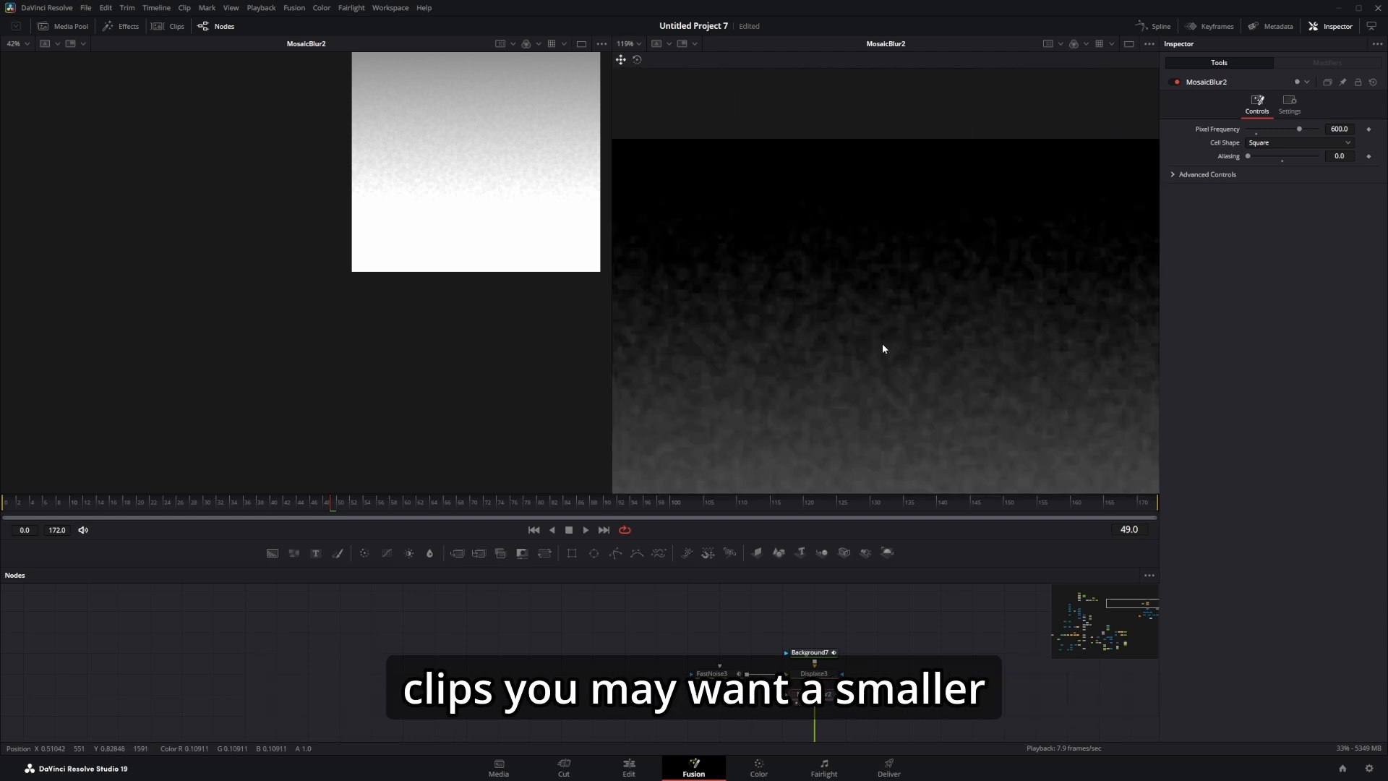
pyautogui.scroll(-5, 921, 298)
pyautogui.moveTo(948, 489); pyautogui.dragTo(965, 259)
pyautogui.moveTo(895, 723); pyautogui.dragTo(889, 593)
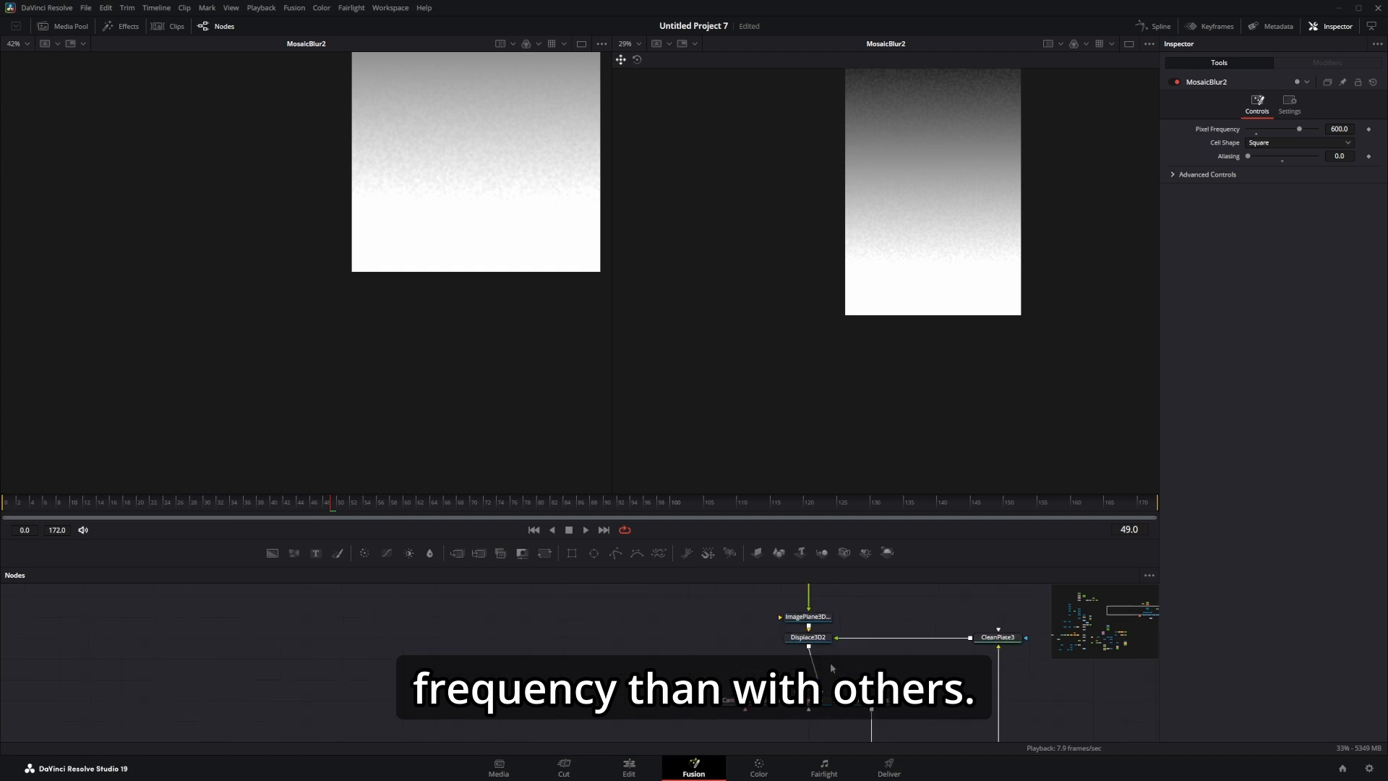
pyautogui.click(800, 700)
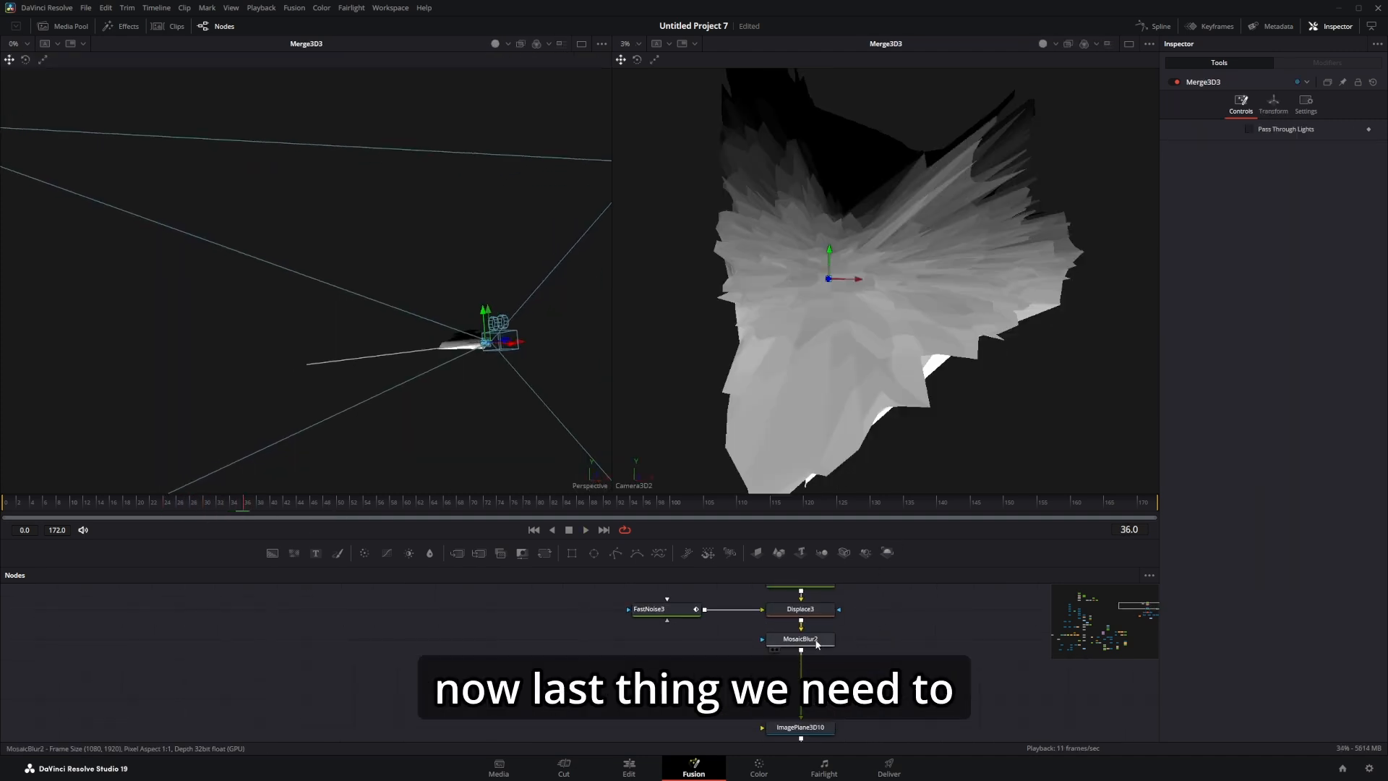
# Step: Show the Mosaic Blur in both viewers and insert a Color Corrector node after it
pyautogui.click(797, 639)
pyautogui.press('1')
pyautogui.press('2')
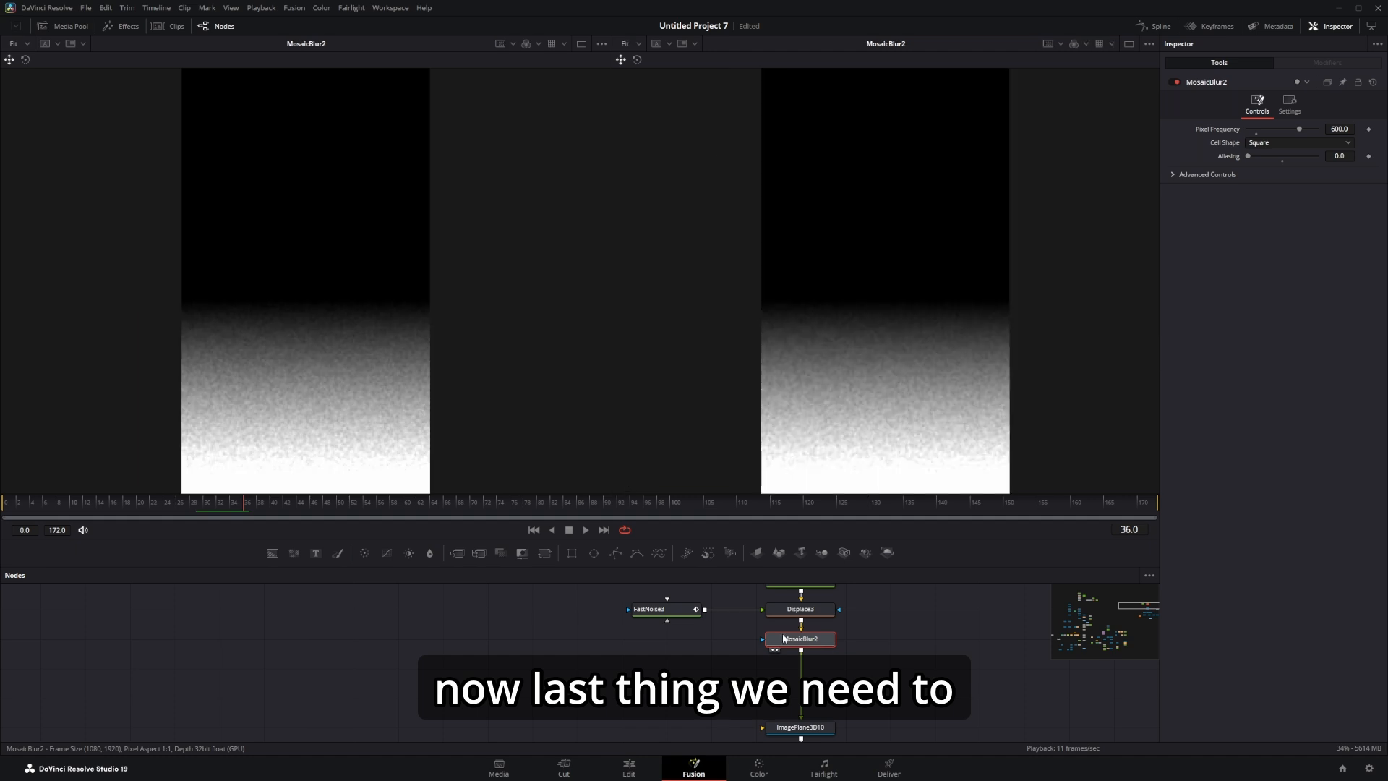
pyautogui.hotkey('shift', 'space')
pyautogui.write('cc')
pyautogui.click(725, 460)
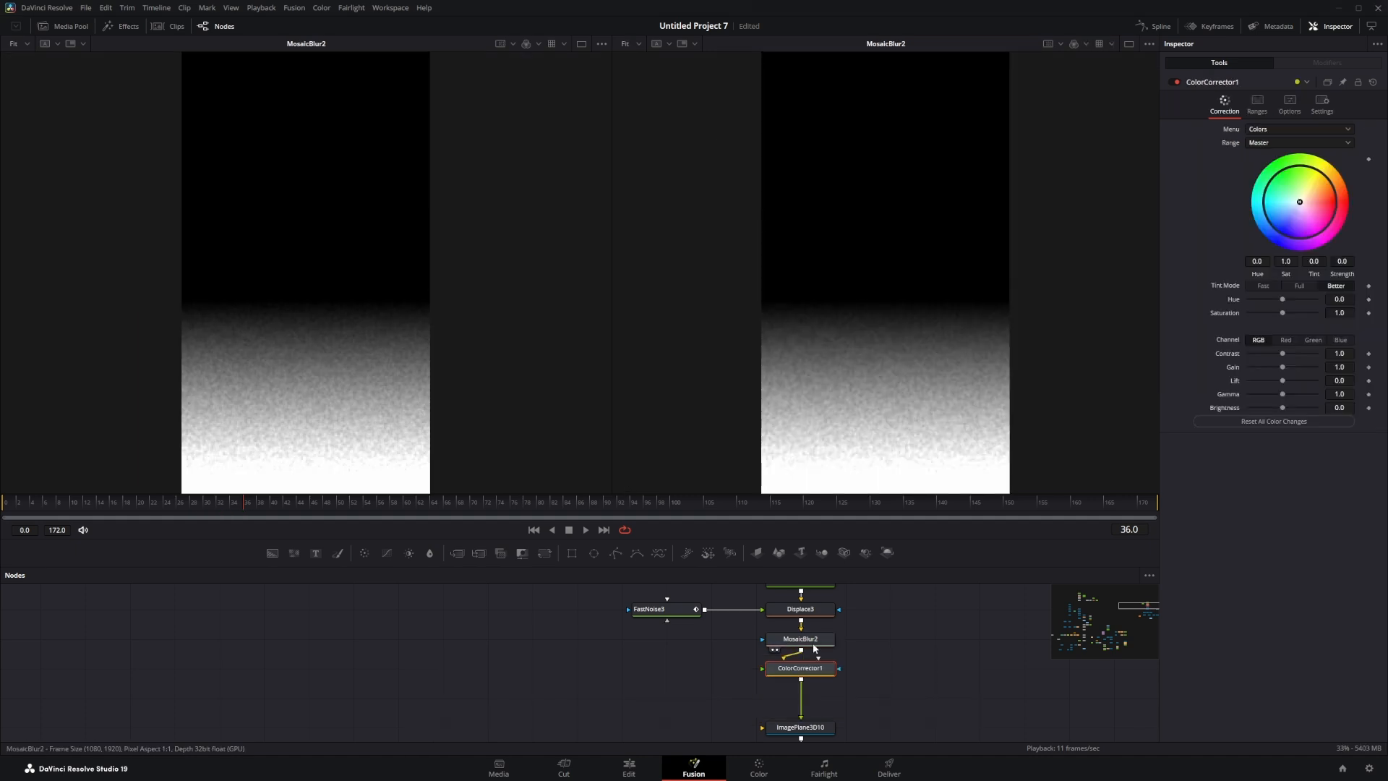
# Step: In the Color Corrector's Levels, set the black input level to 0.5 and lower the white input level to the middle of the range
pyautogui.click(1290, 129)
pyautogui.moveTo(1246, 266); pyautogui.dragTo(1298, 266)
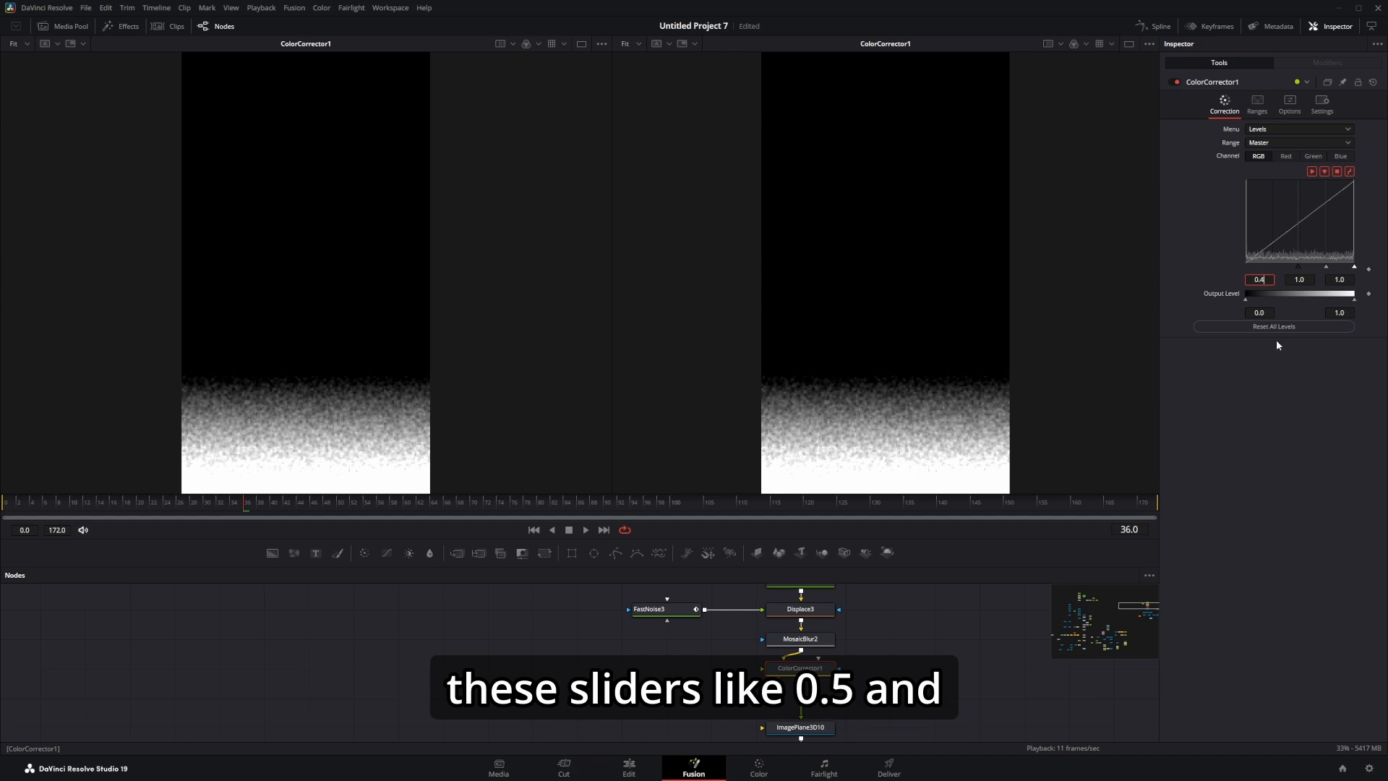
pyautogui.press('BackSpace')
pyautogui.write('5')
pyautogui.press('Return')
pyautogui.moveTo(1356, 266); pyautogui.dragTo(1300, 273)
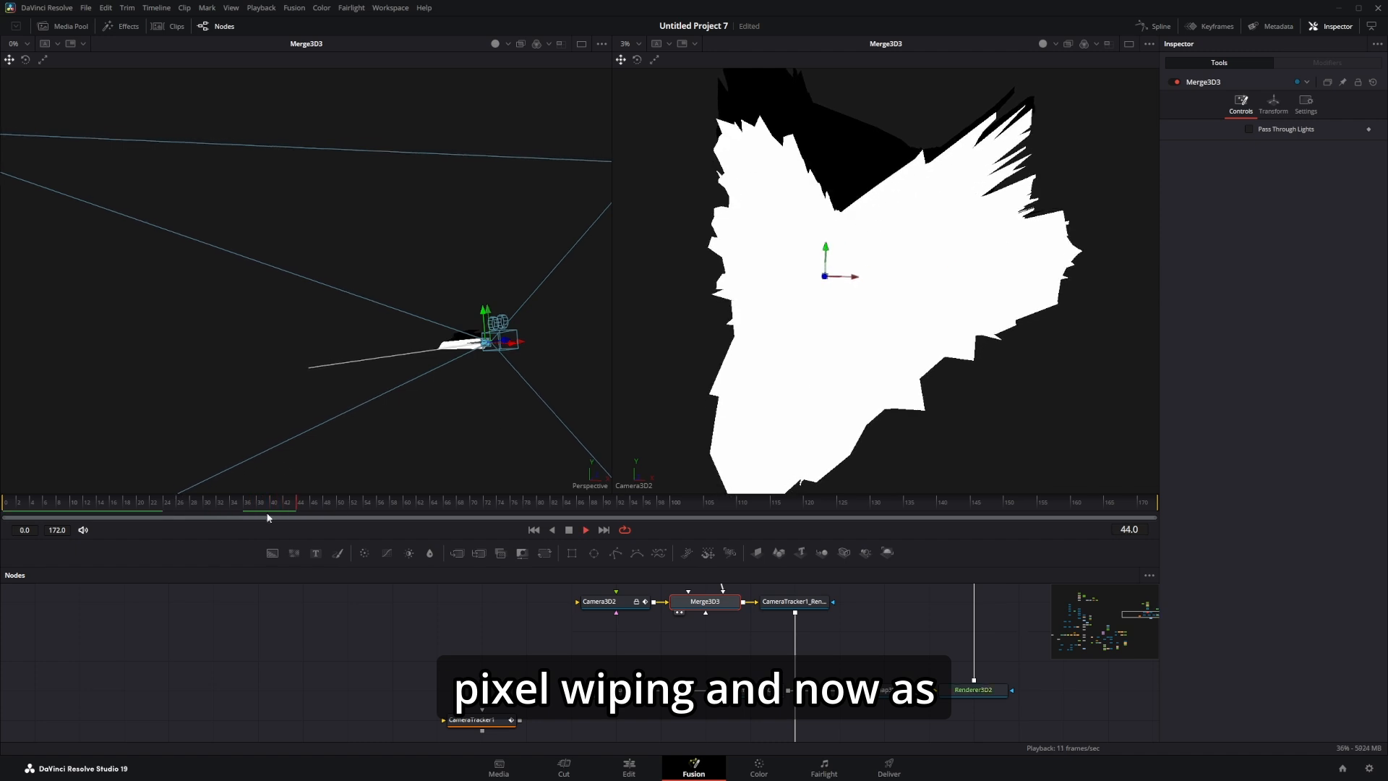
# Step: Play and scrub the pixel wipe on the 3D merge from frame 24 to frame 43 to check how it spreads
pyautogui.moveTo(231, 495); pyautogui.dragTo(217, 504)
pyautogui.moveTo(163, 517); pyautogui.dragTo(292, 521)
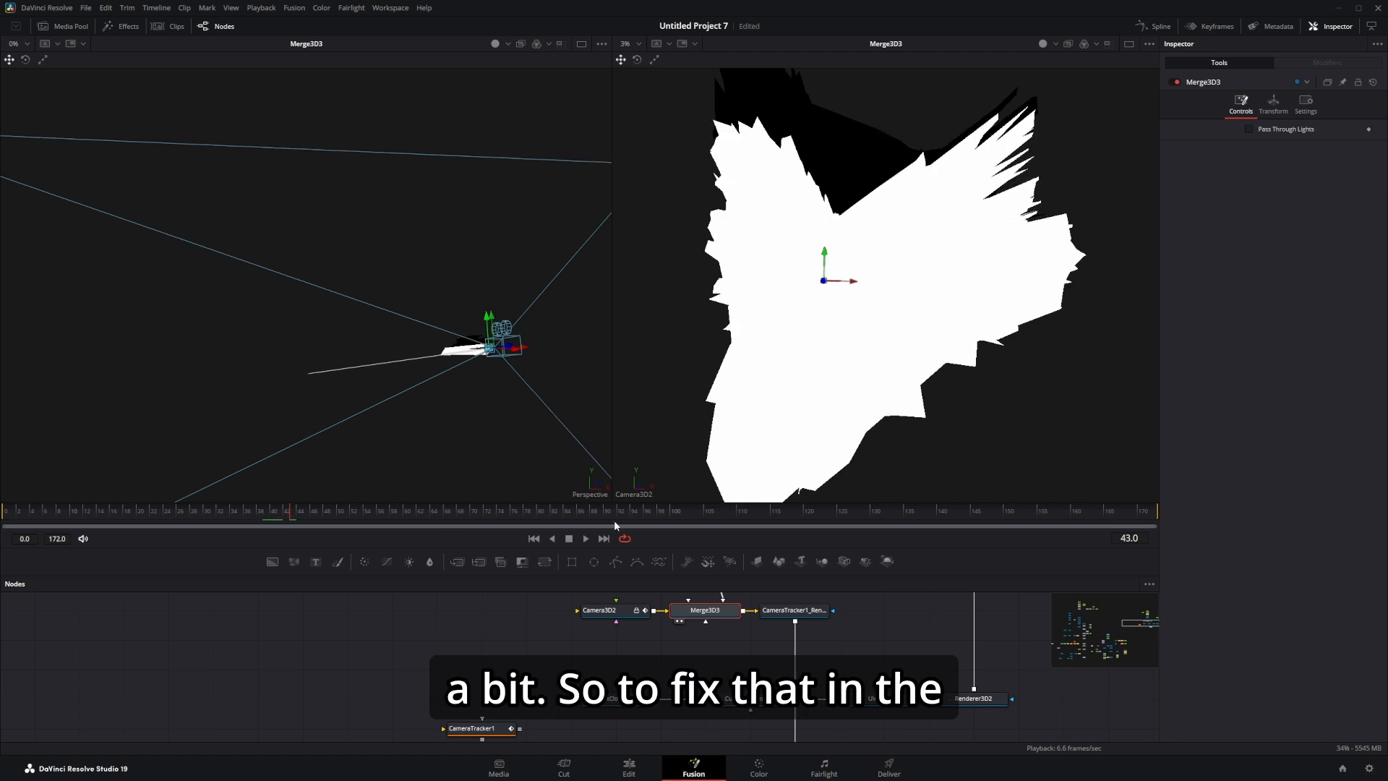
pyautogui.scroll(-5, 586, 591)
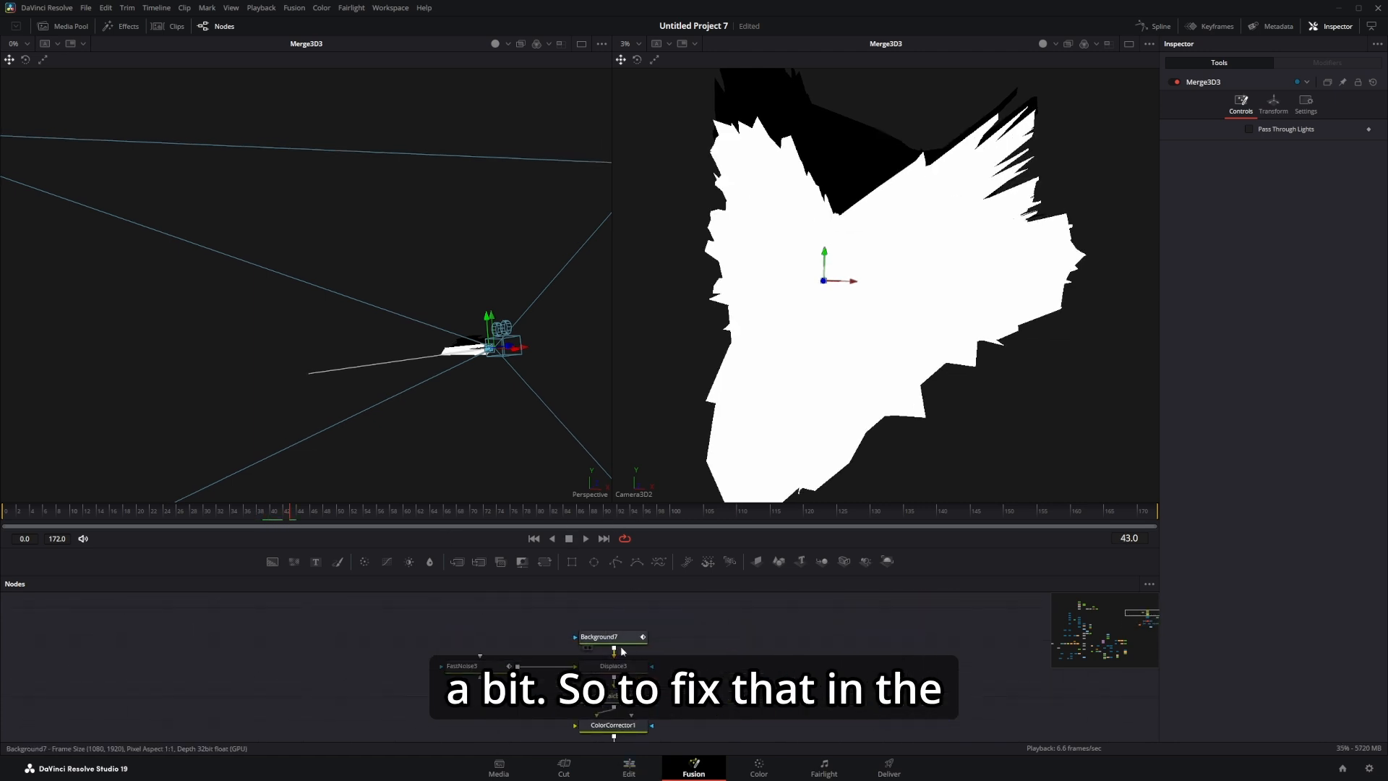
# Step: In the spline editor, ease the gradient keyframes of the Background node so the wipe animates smoothly
pyautogui.click(623, 608)
pyautogui.click(1157, 26)
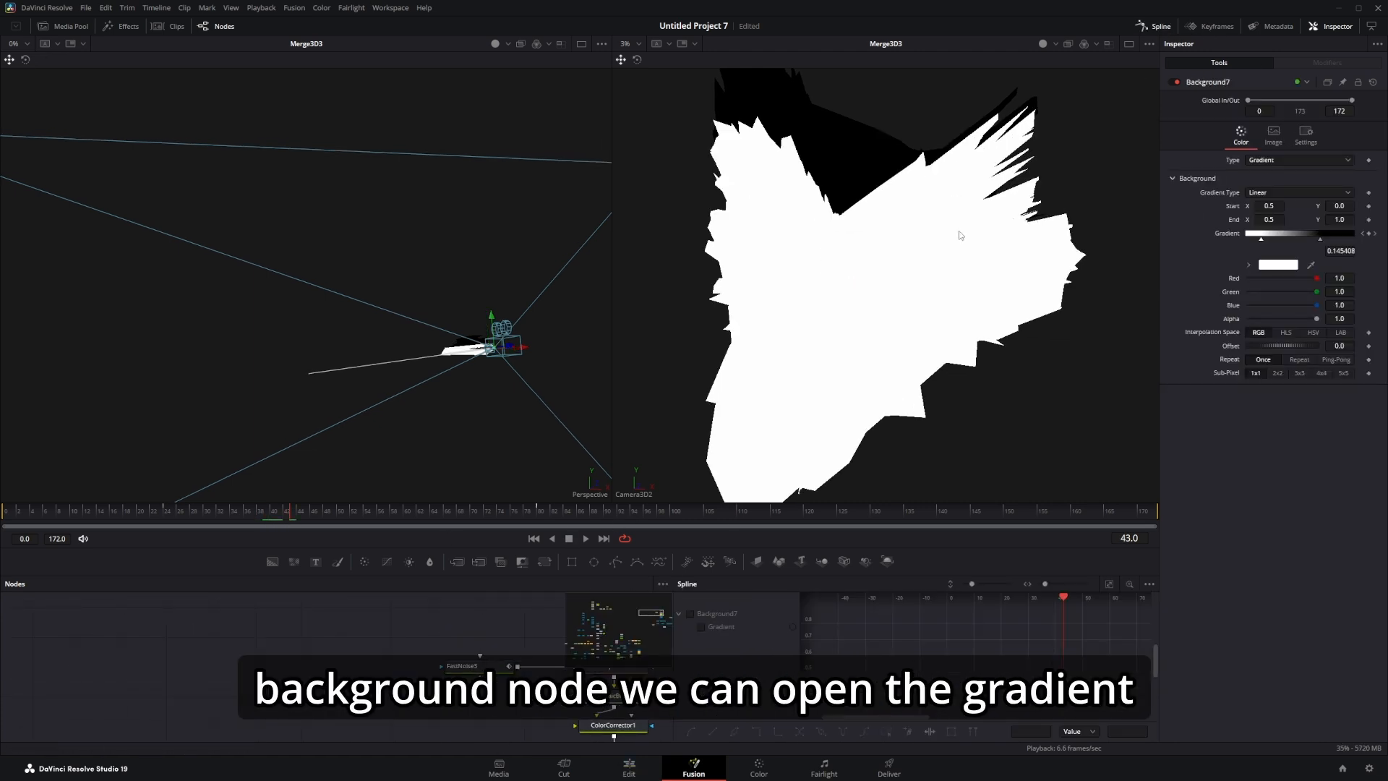
pyautogui.click(700, 627)
pyautogui.click(1108, 583)
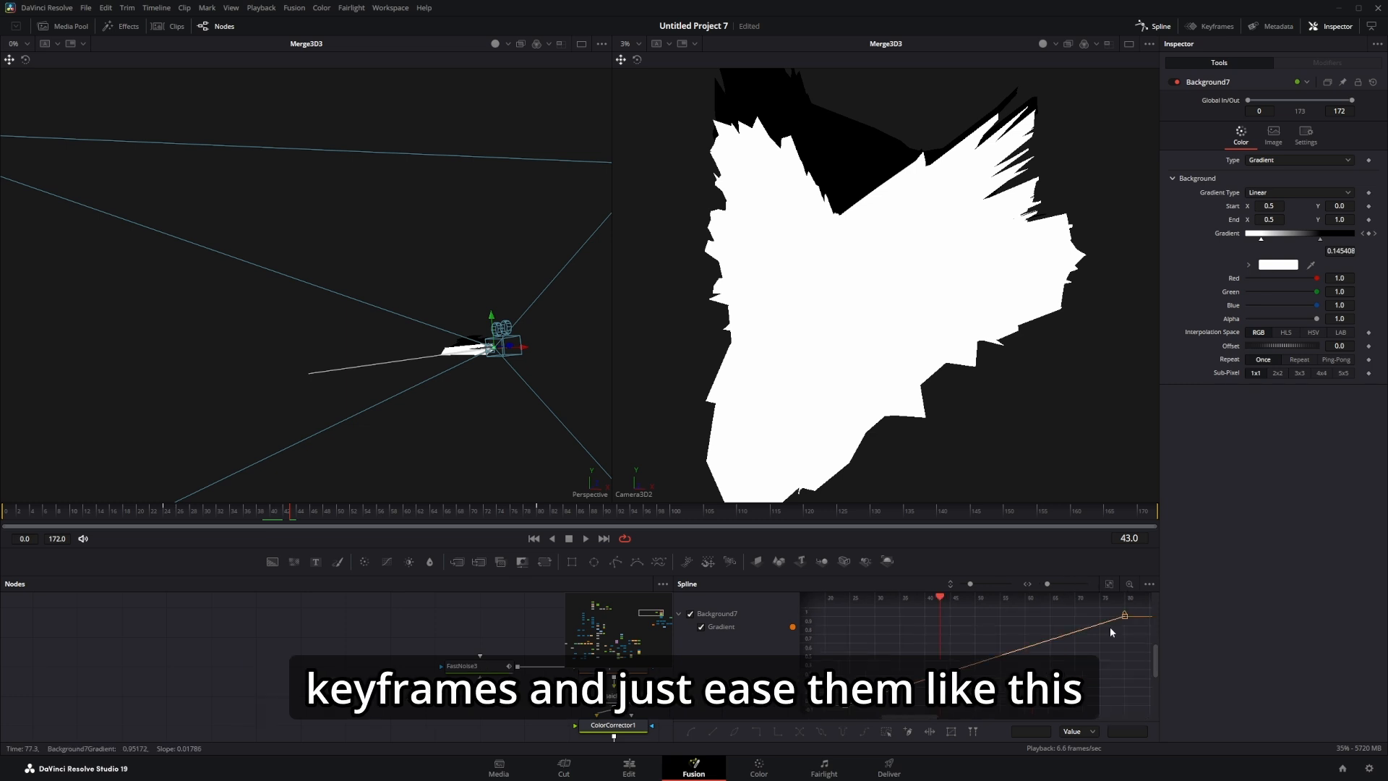
pyautogui.hotkey('shift', 's')
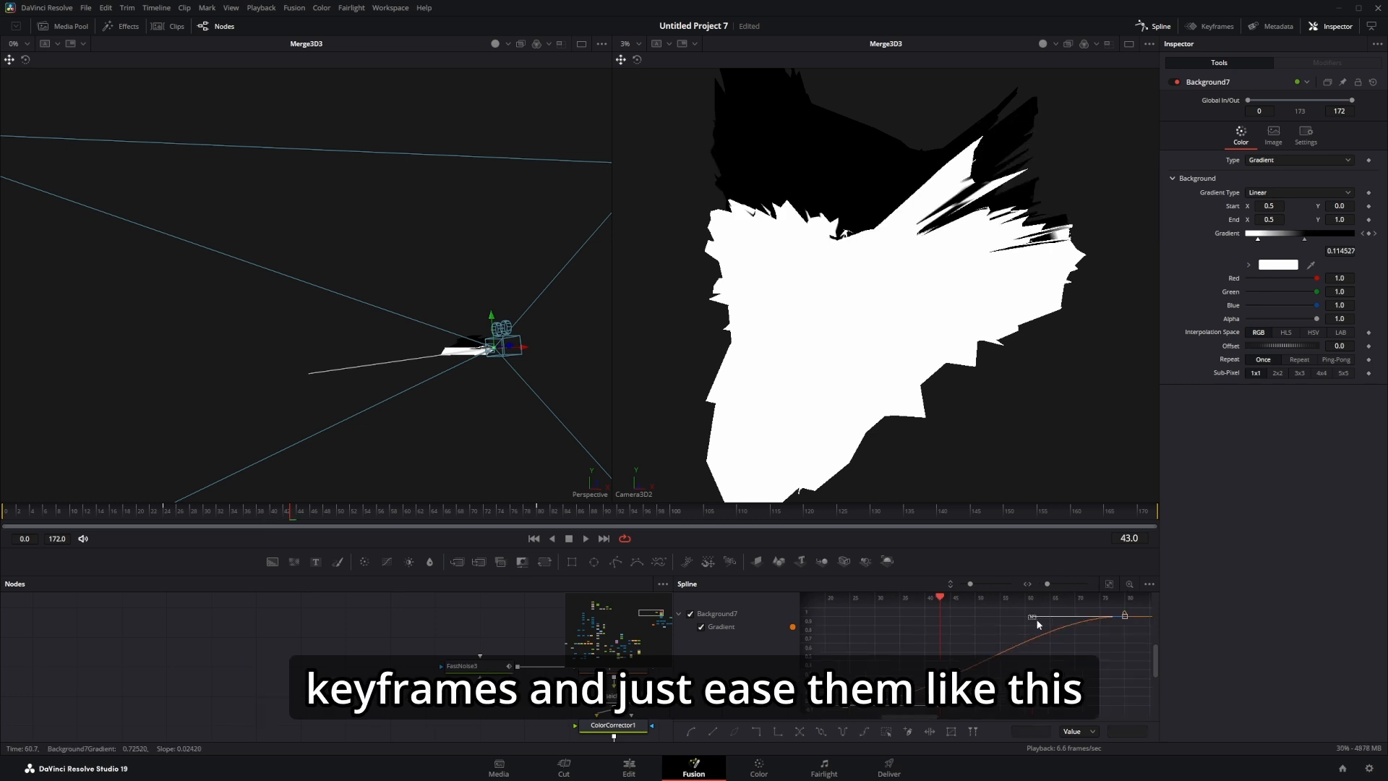
pyautogui.moveTo(1159, 633); pyautogui.dragTo(1152, 630)
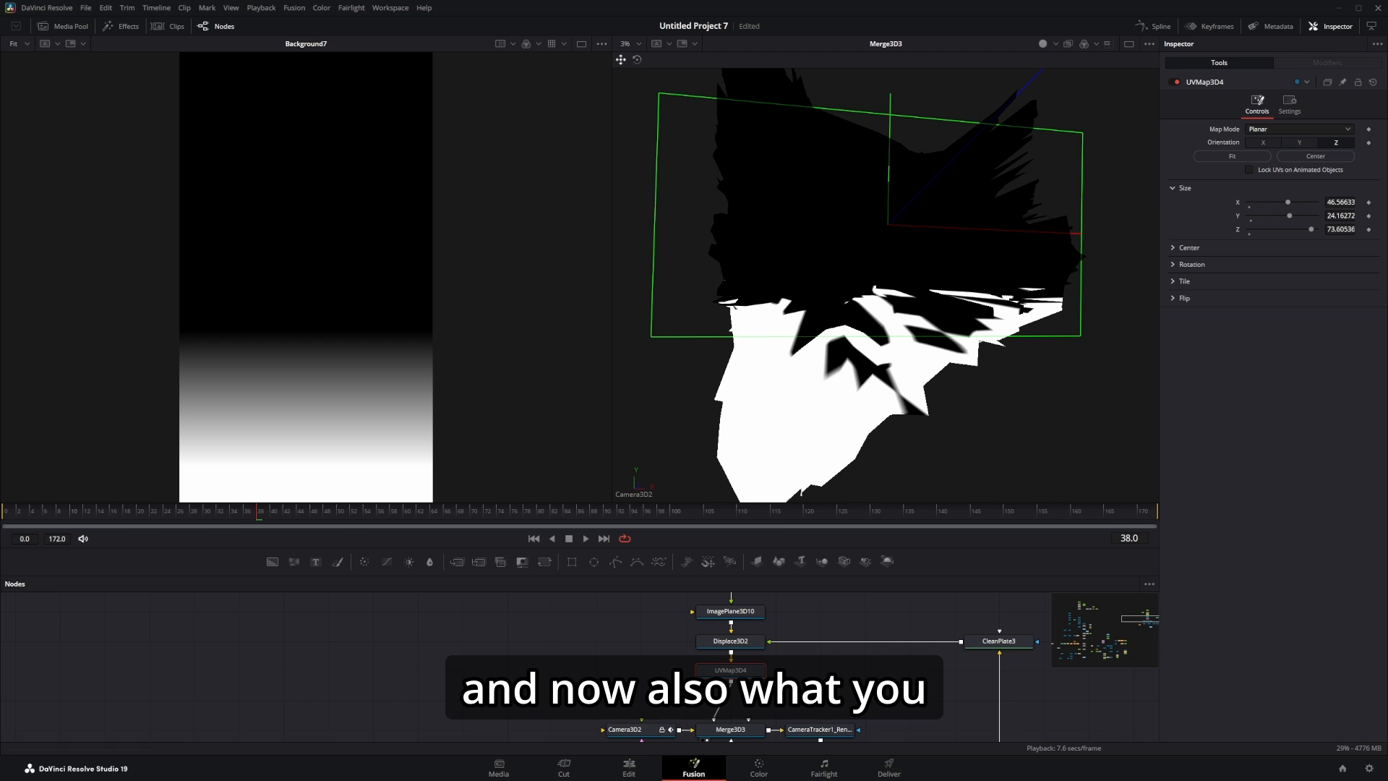
# Step: Insert a UV Map 3D node between the Displace 3D node and the 3D merge
pyautogui.click(734, 645)
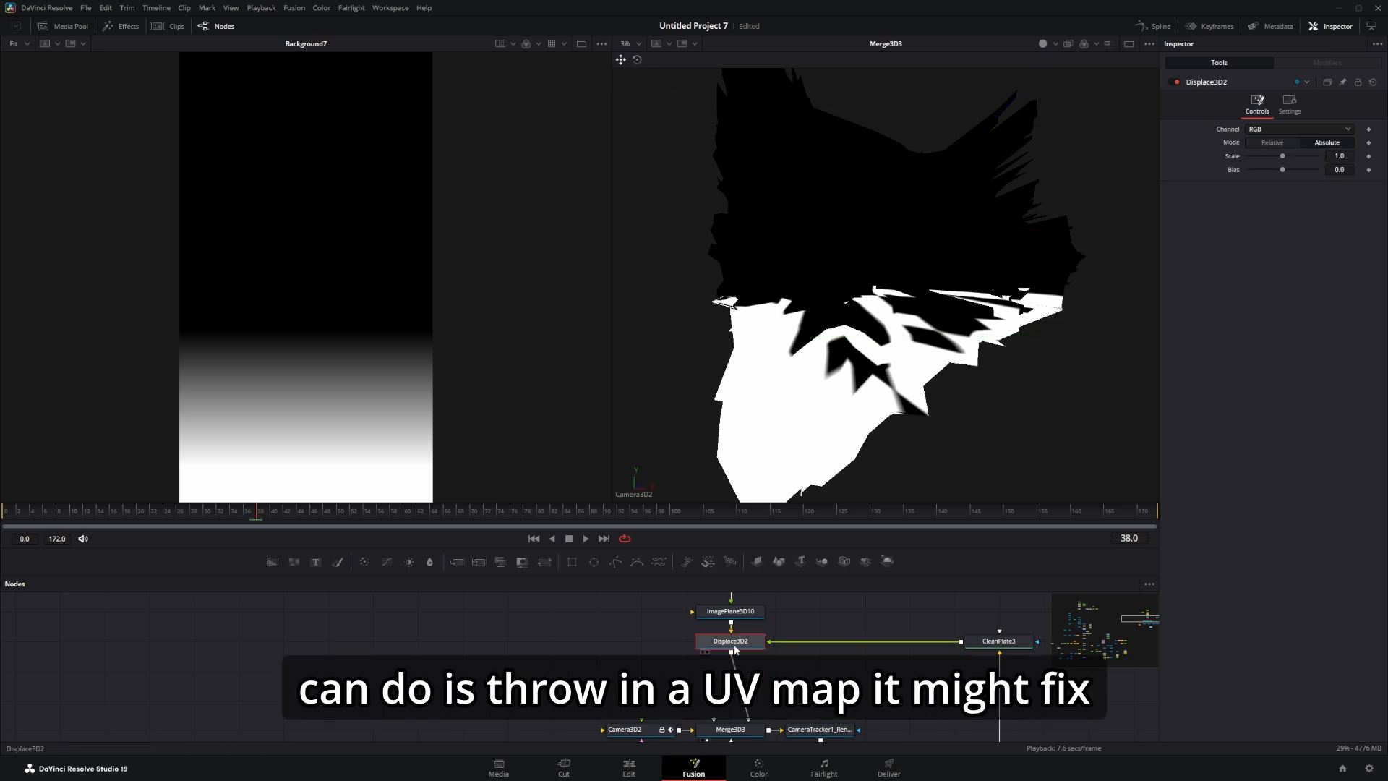
pyautogui.hotkey('shift', 'space')
pyautogui.write('uv')
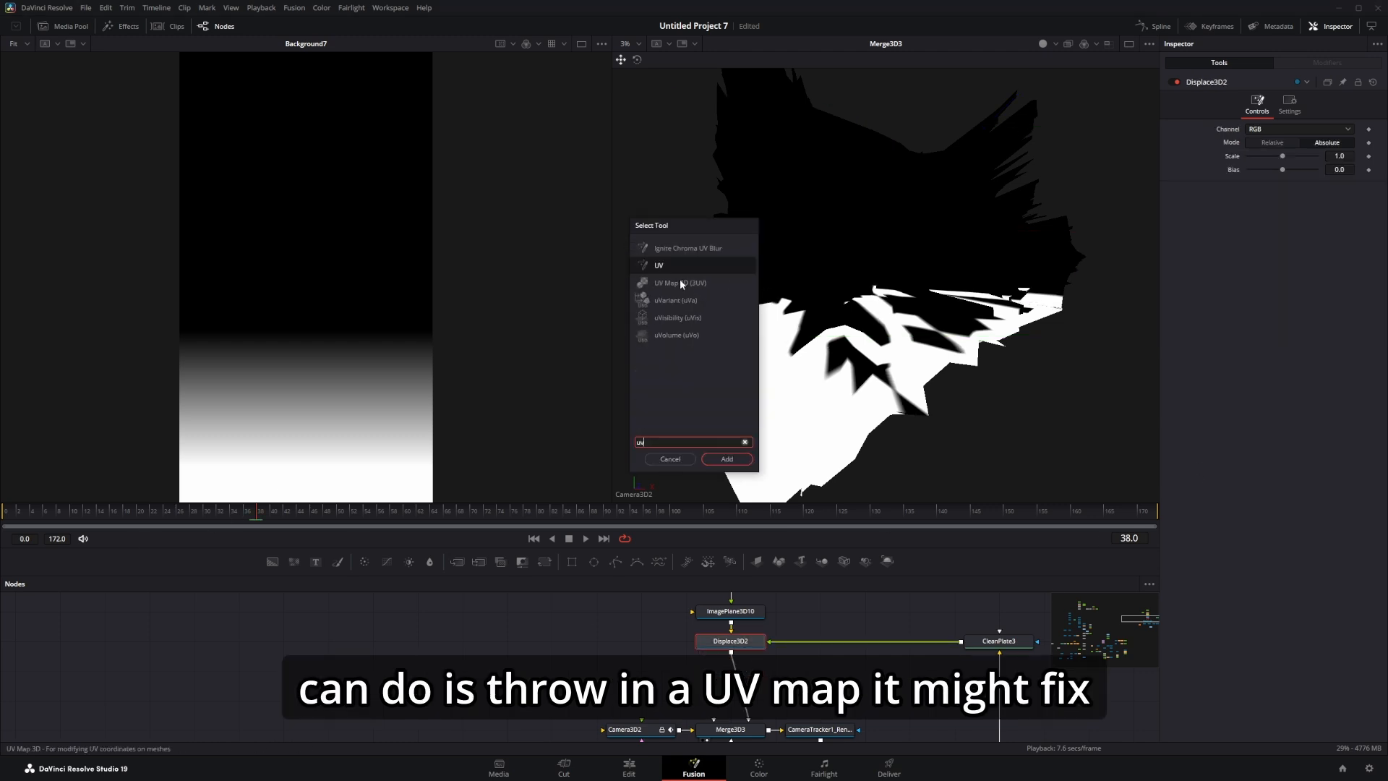
pyautogui.write(' map')
pyautogui.click(717, 460)
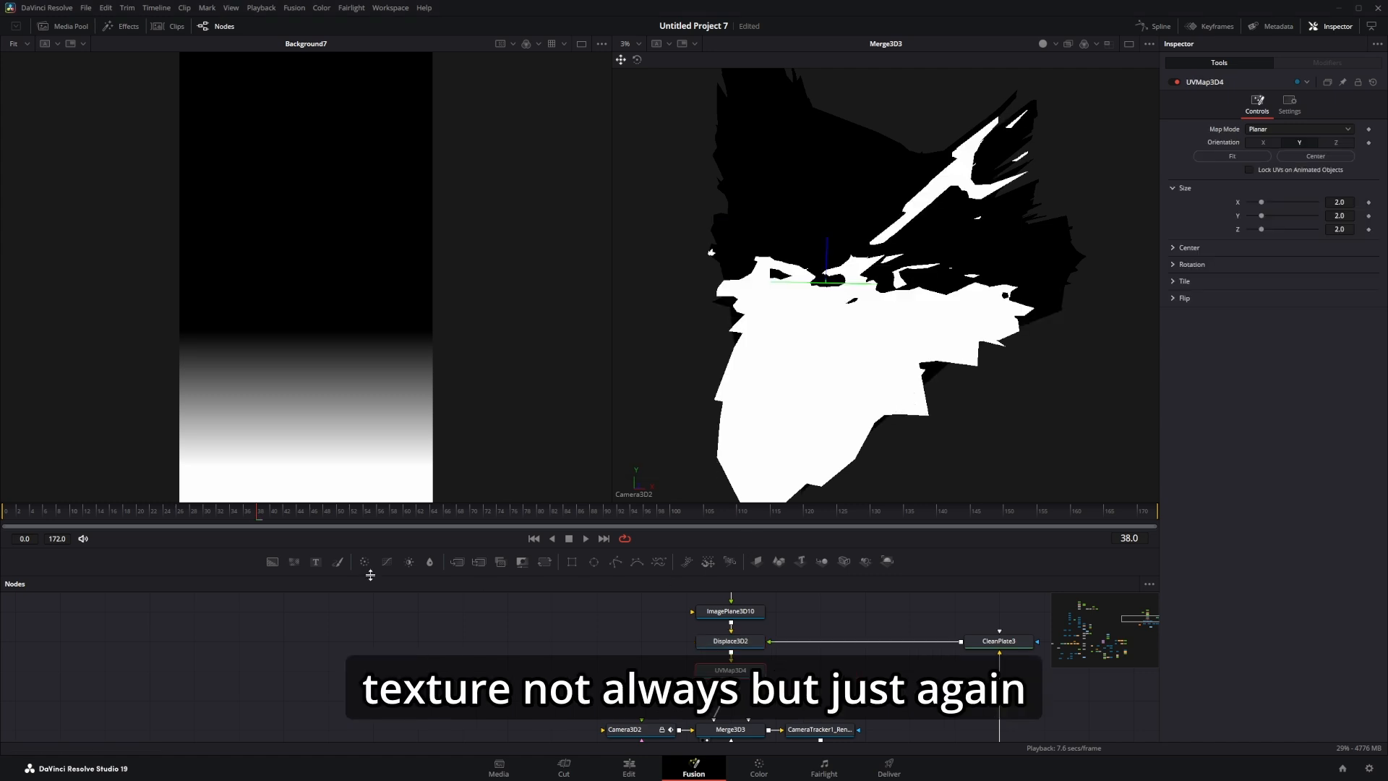
# Step: Set the planar UV map's orientation to Z and fit it to the displaced geometry
pyautogui.moveTo(250, 516); pyautogui.dragTo(184, 517)
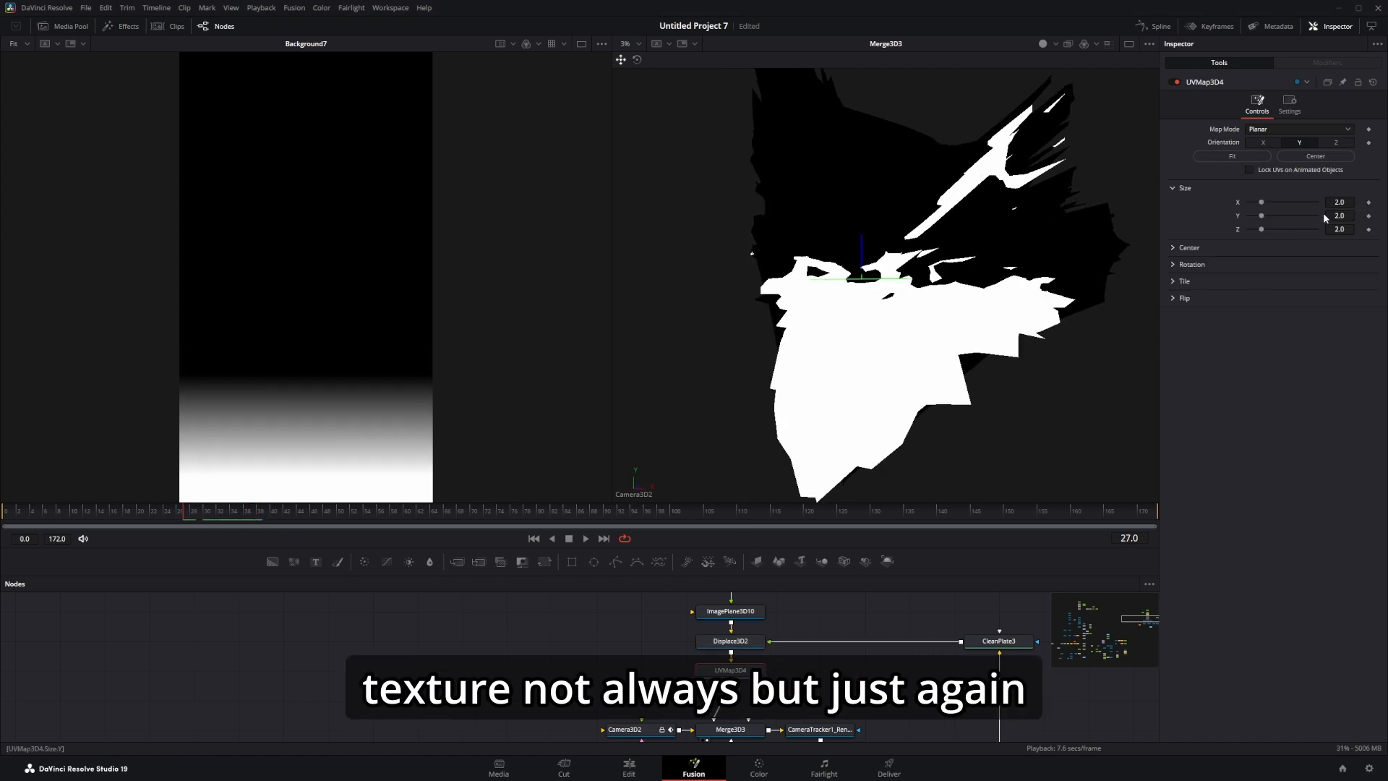
pyautogui.click(1336, 142)
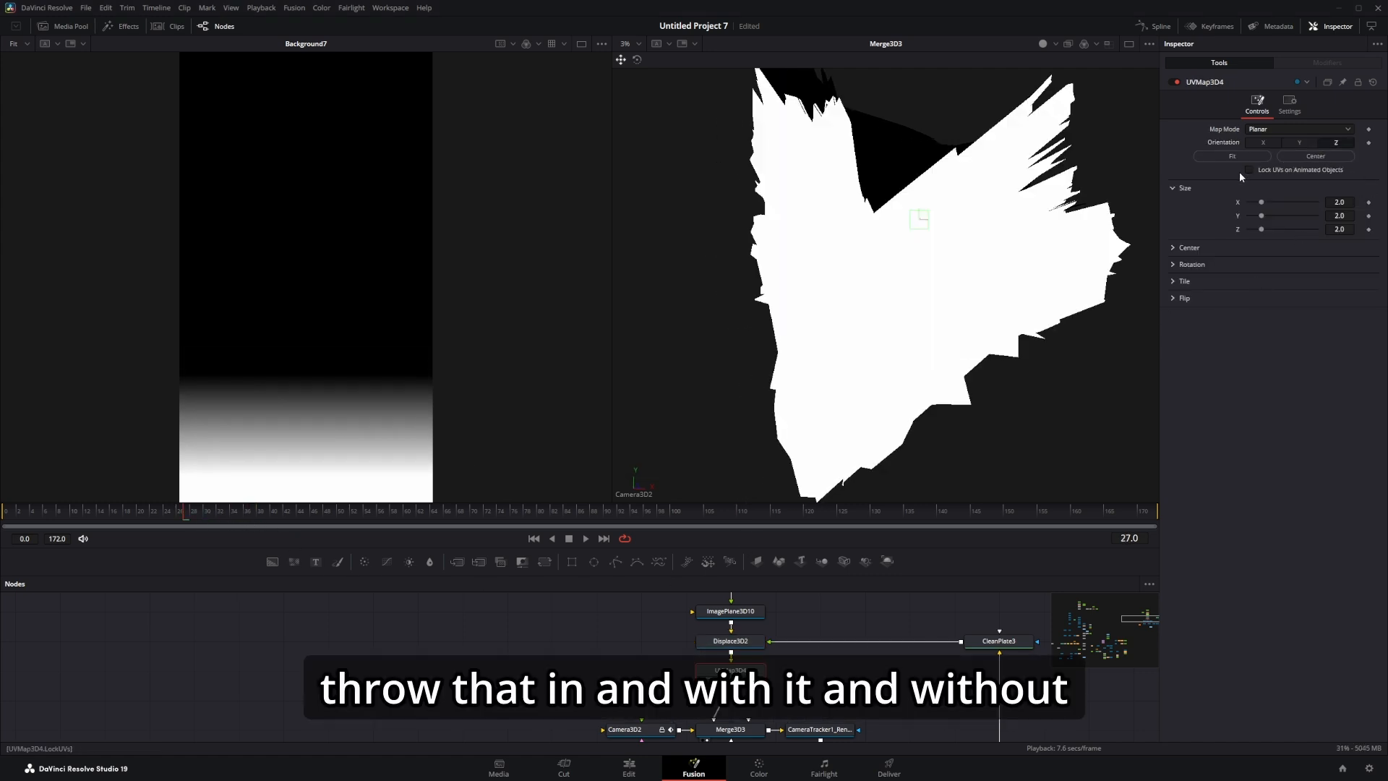
pyautogui.click(1232, 156)
# Step: Compare the wipe with the UV map disabled and enabled, and play it back on the 3D merge
pyautogui.click(1174, 81)
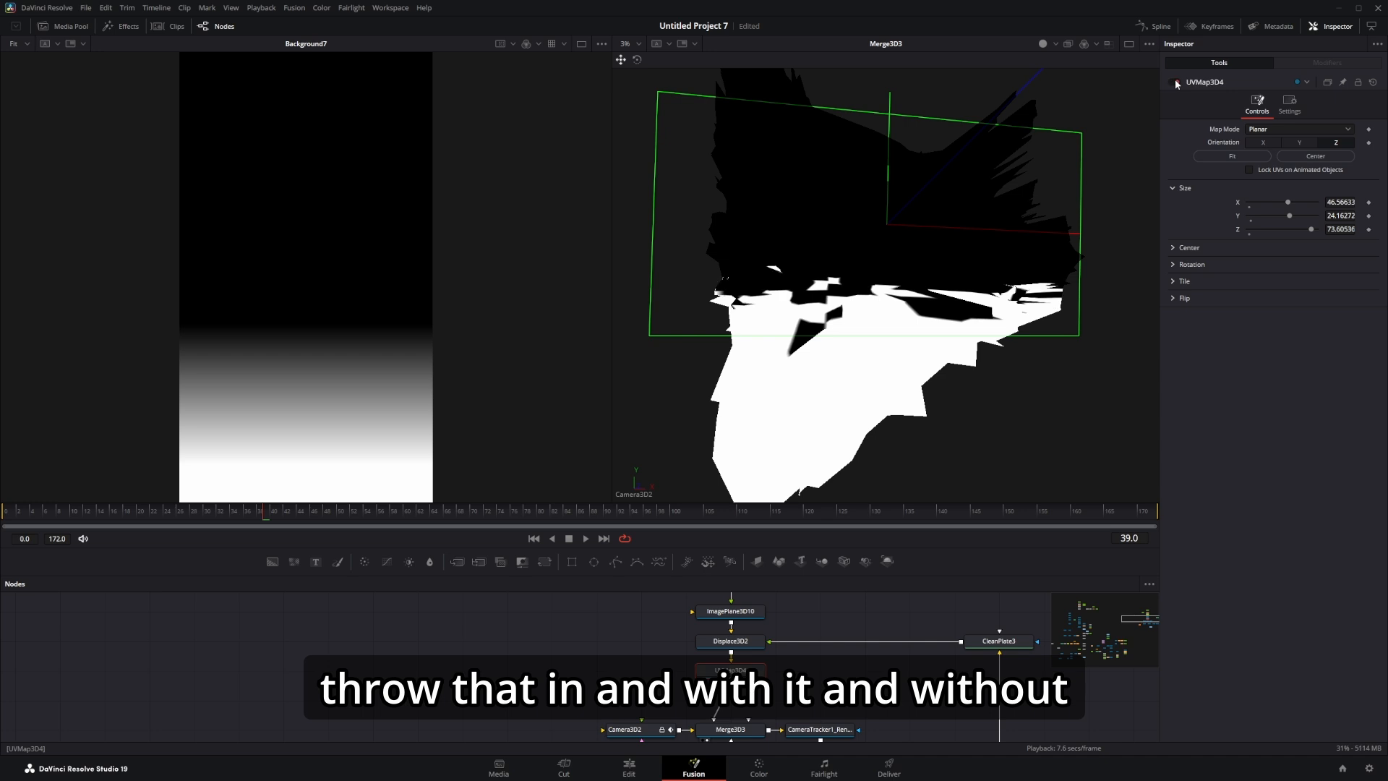
pyautogui.click(1176, 83)
pyautogui.press('space')
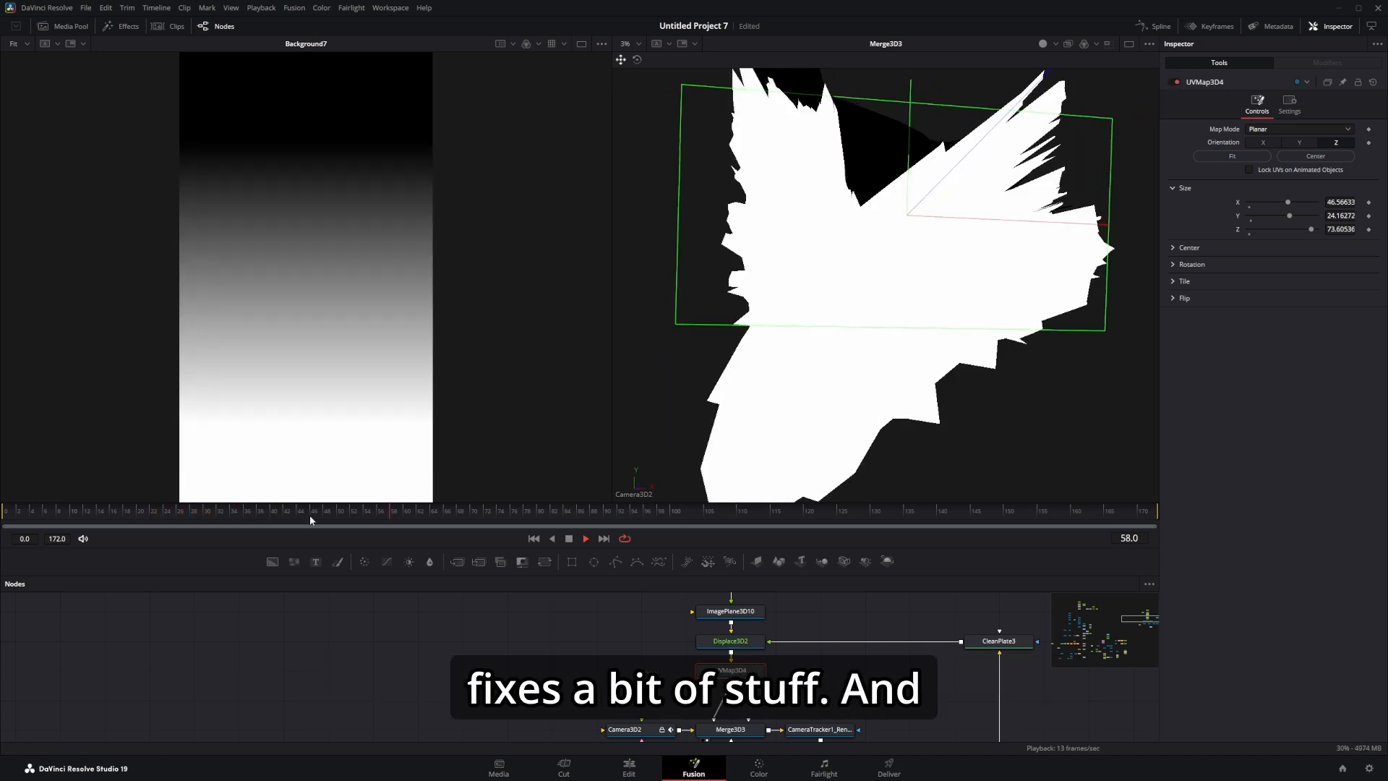
pyautogui.moveTo(310, 516); pyautogui.dragTo(210, 515)
# Step: Show the MediaIn2_2_2 node in both viewers and play the 3D pixel wipe on the snowy road footage
pyautogui.moveTo(875, 654); pyautogui.dragTo(831, 537)
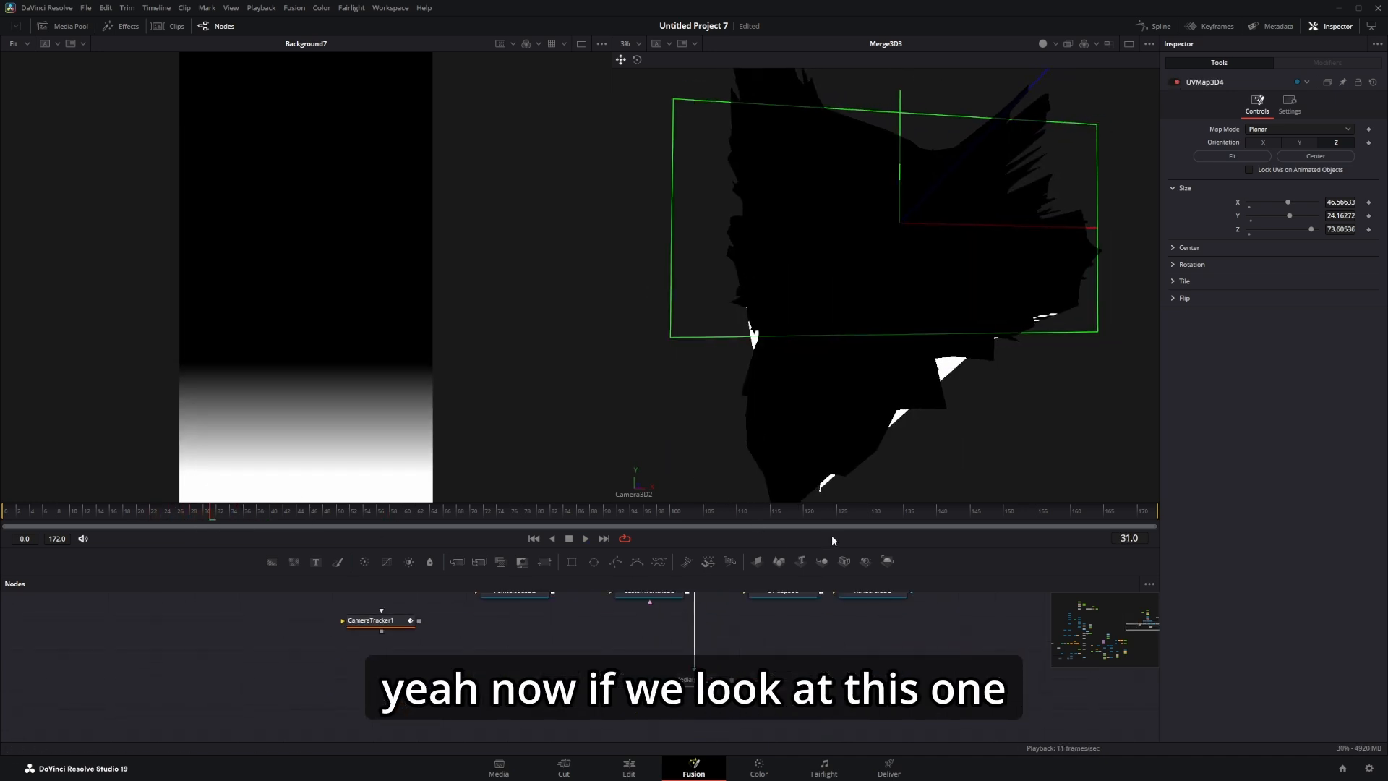
pyautogui.click(690, 683)
pyautogui.press('1')
pyautogui.press('2')
pyautogui.press('space')
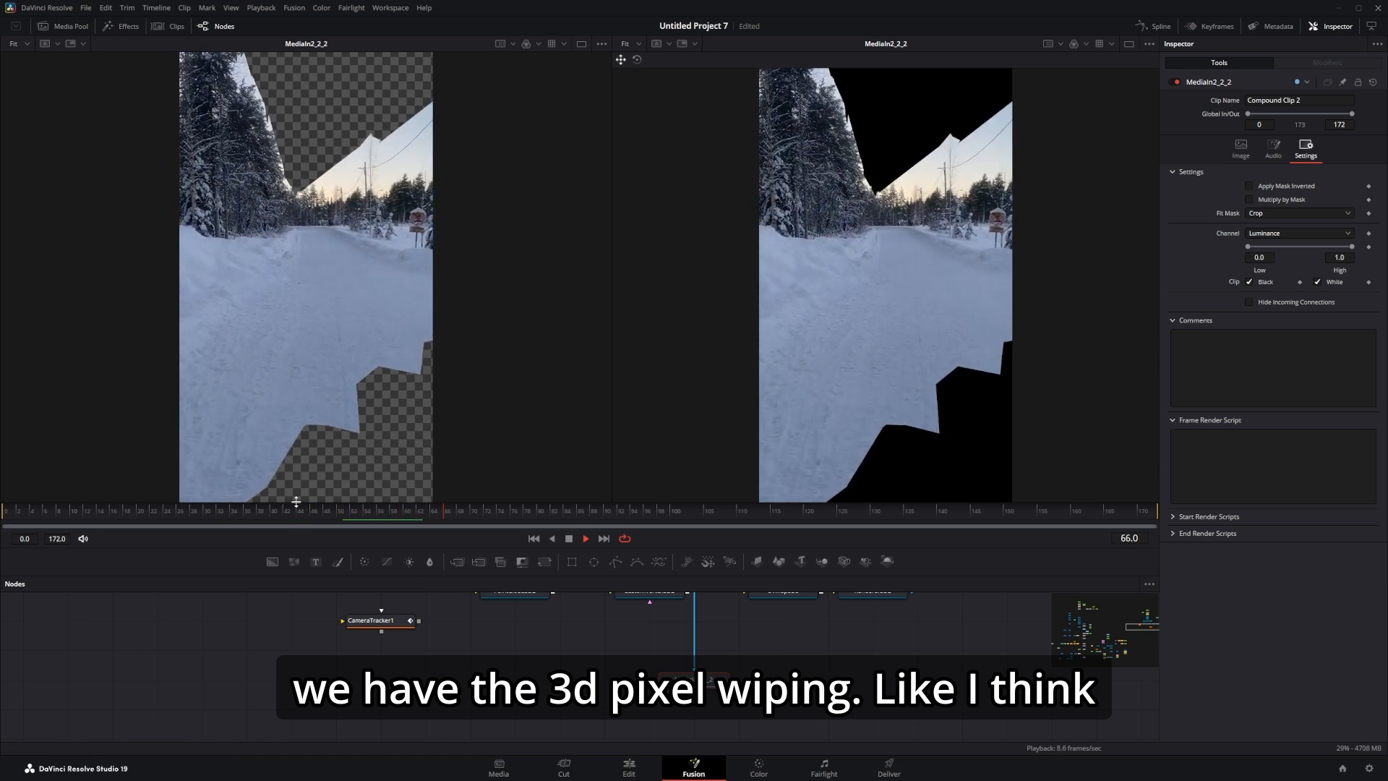
pyautogui.moveTo(296, 501); pyautogui.dragTo(112, 522)
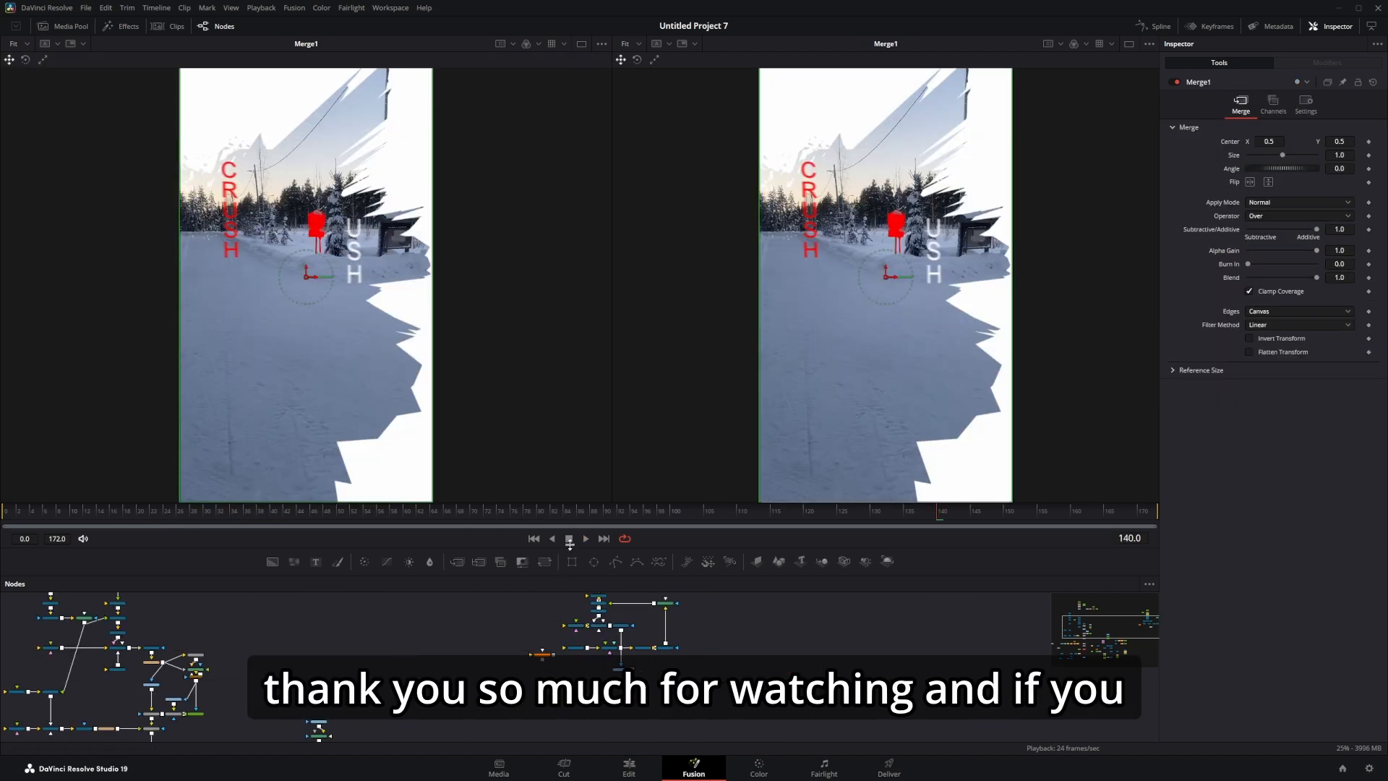
pyautogui.moveTo(359, 658); pyautogui.dragTo(519, 728)
pyautogui.moveTo(848, 675); pyautogui.dragTo(659, 637)
pyautogui.moveTo(433, 612); pyautogui.dragTo(557, 542)
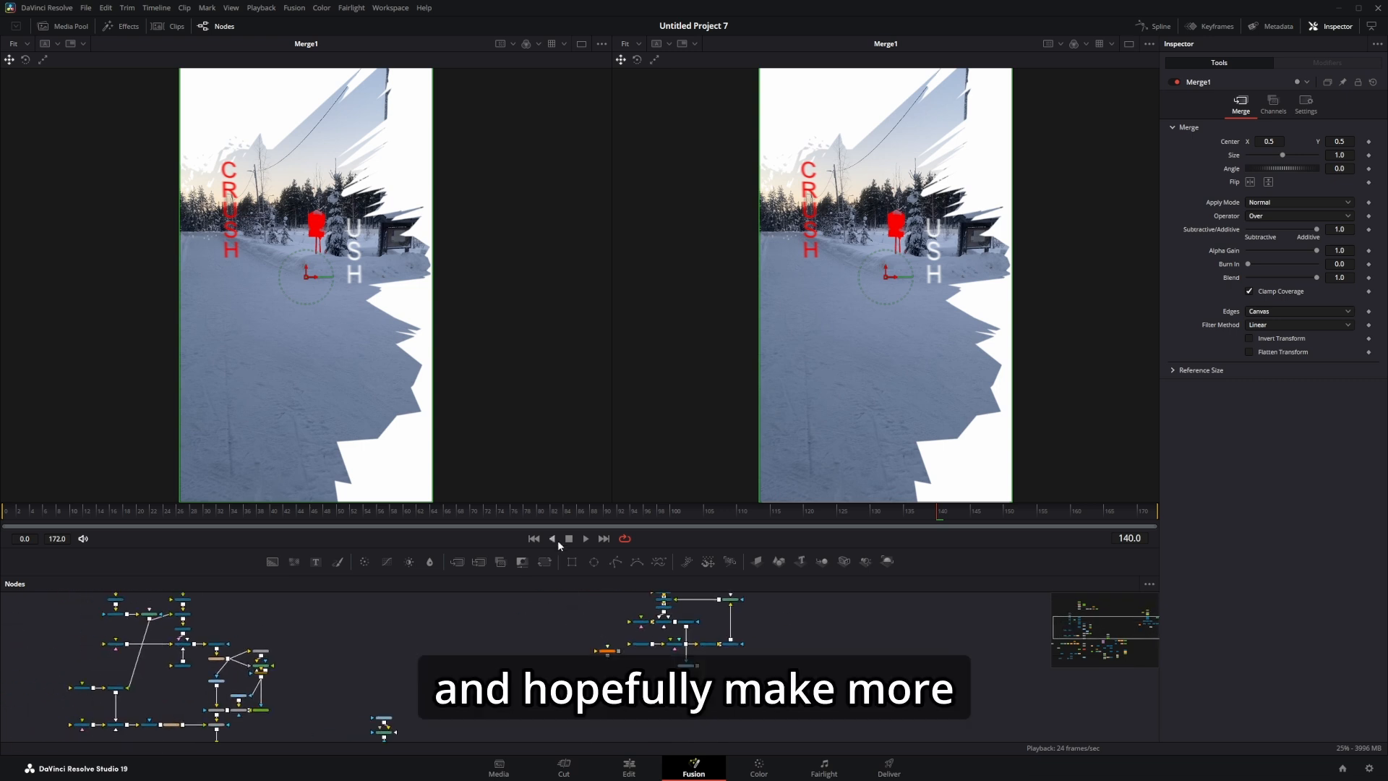
pyautogui.moveTo(353, 672); pyautogui.dragTo(705, 618)
pyautogui.moveTo(676, 706); pyautogui.dragTo(777, 627)
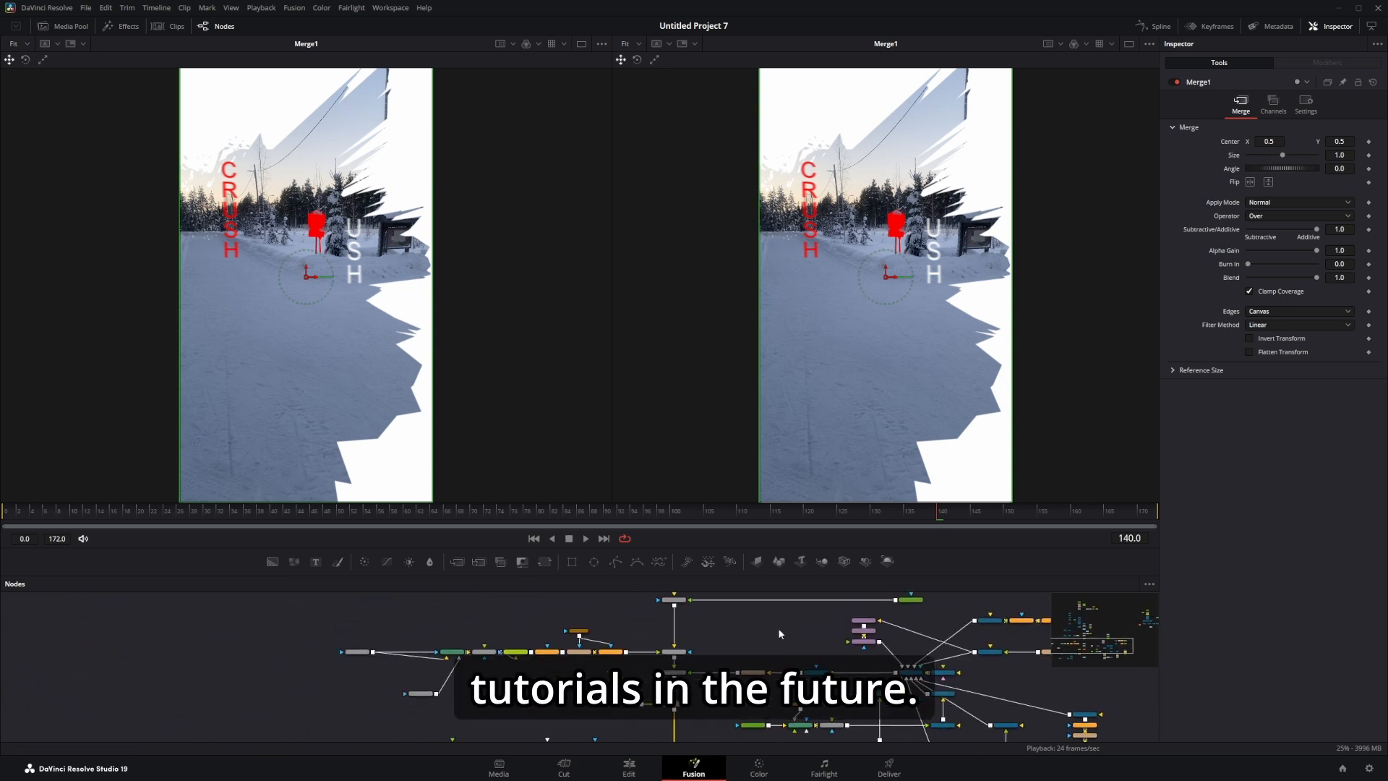
pyautogui.scroll(3, 726, 666)
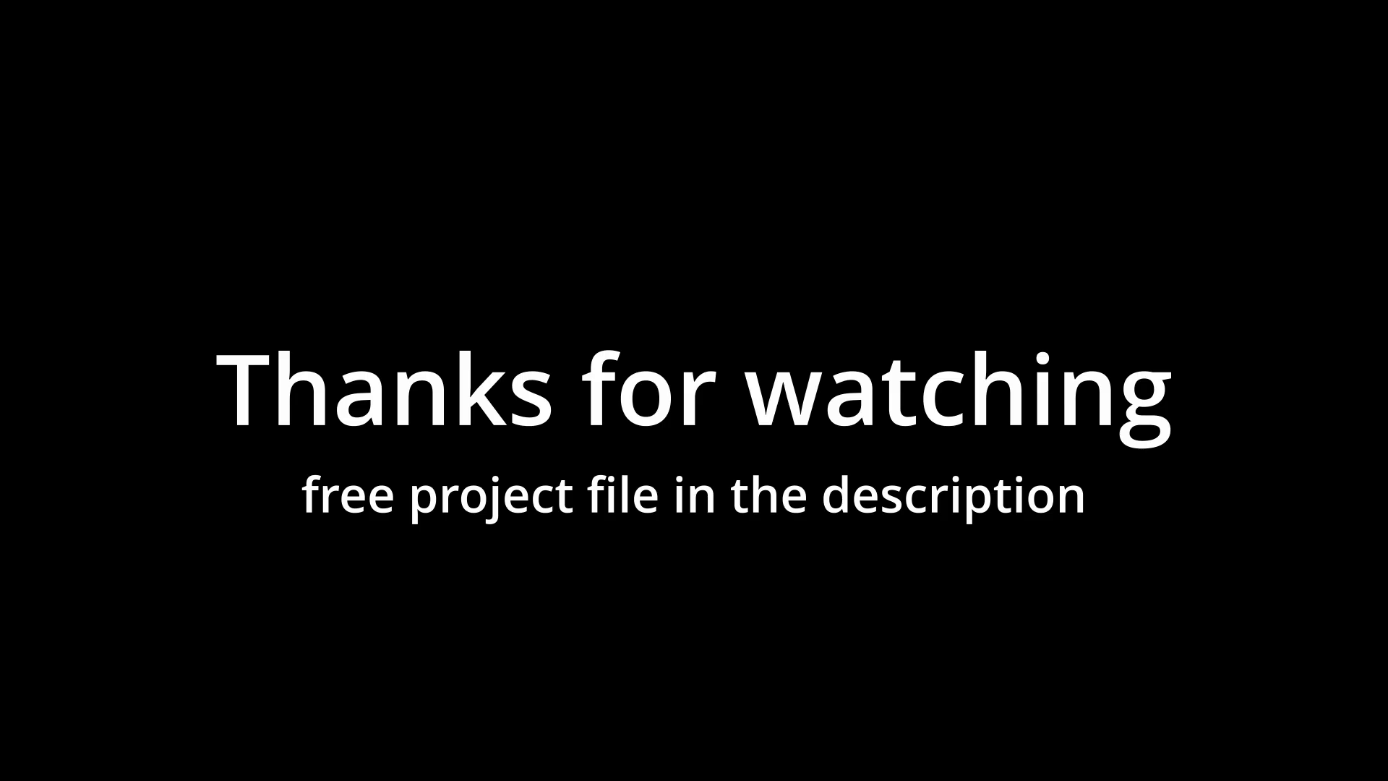